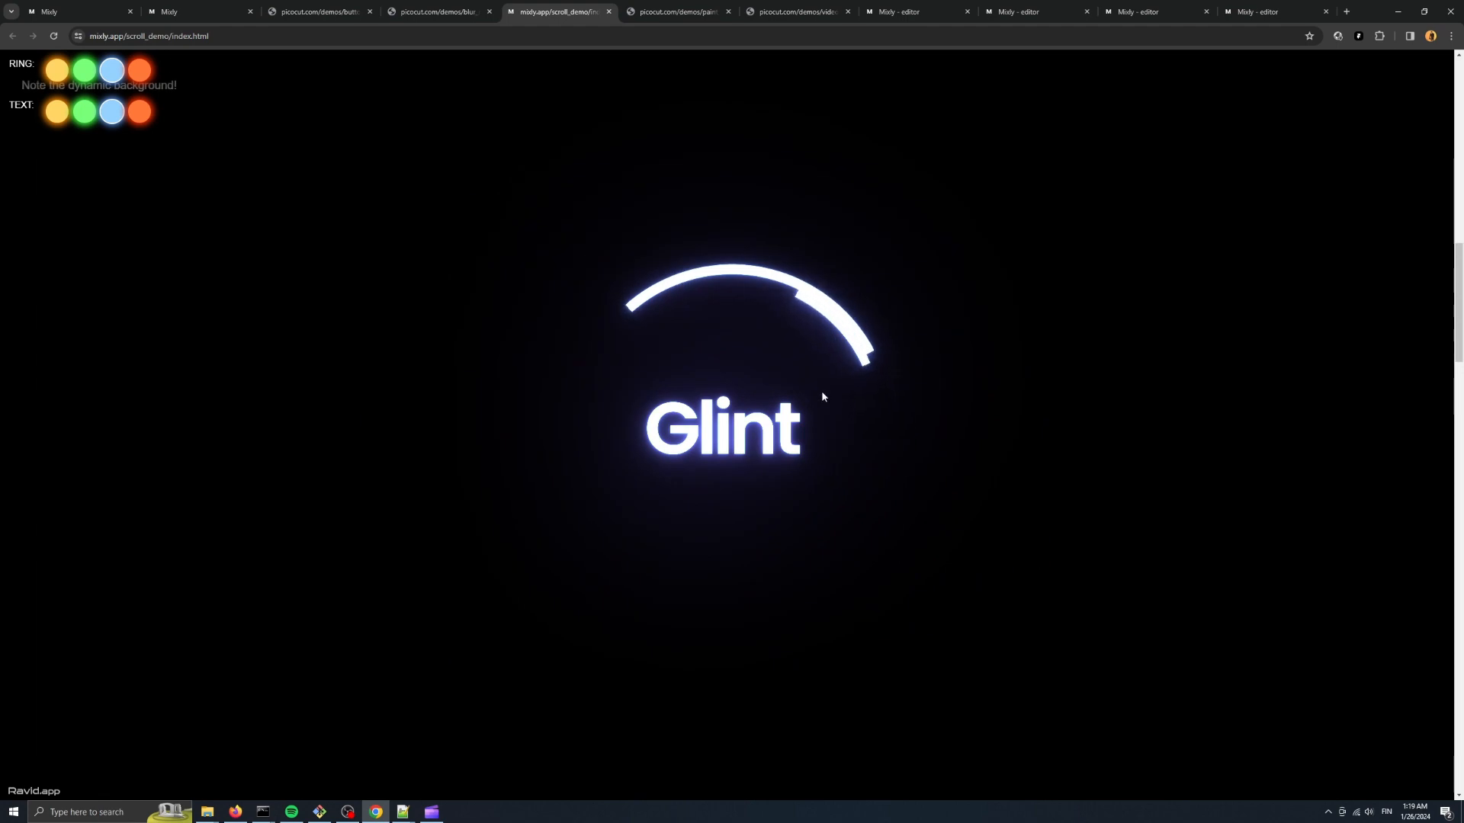
Set both the text and ring colours of the Glint scroll demo to red-orange.
left_click(139, 112)
left_click(141, 81)
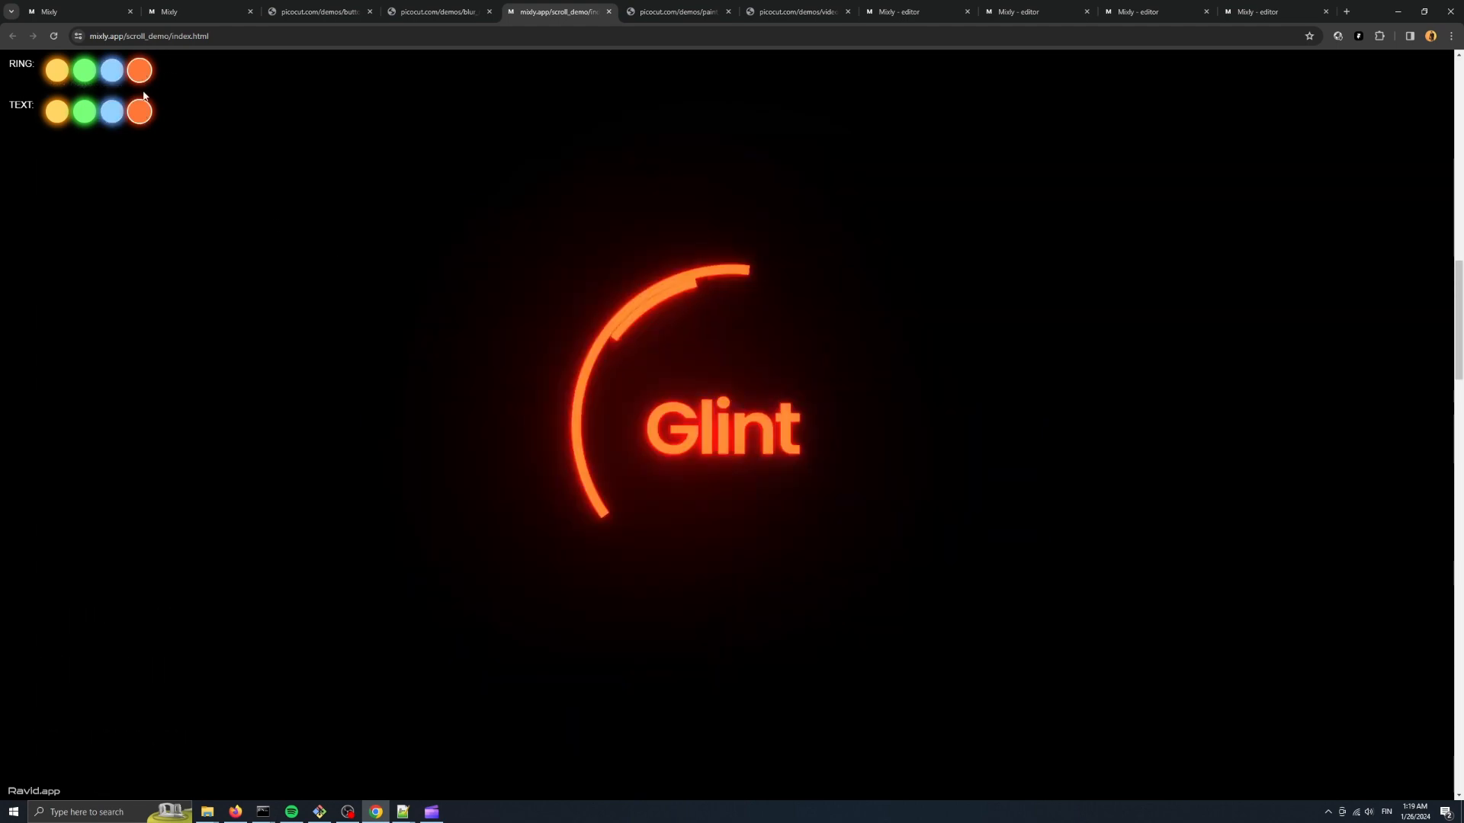
Switch to the Reflection project in the Mixly editor and recolour the glowing heart to magenta.
key("ctrl+Tab")
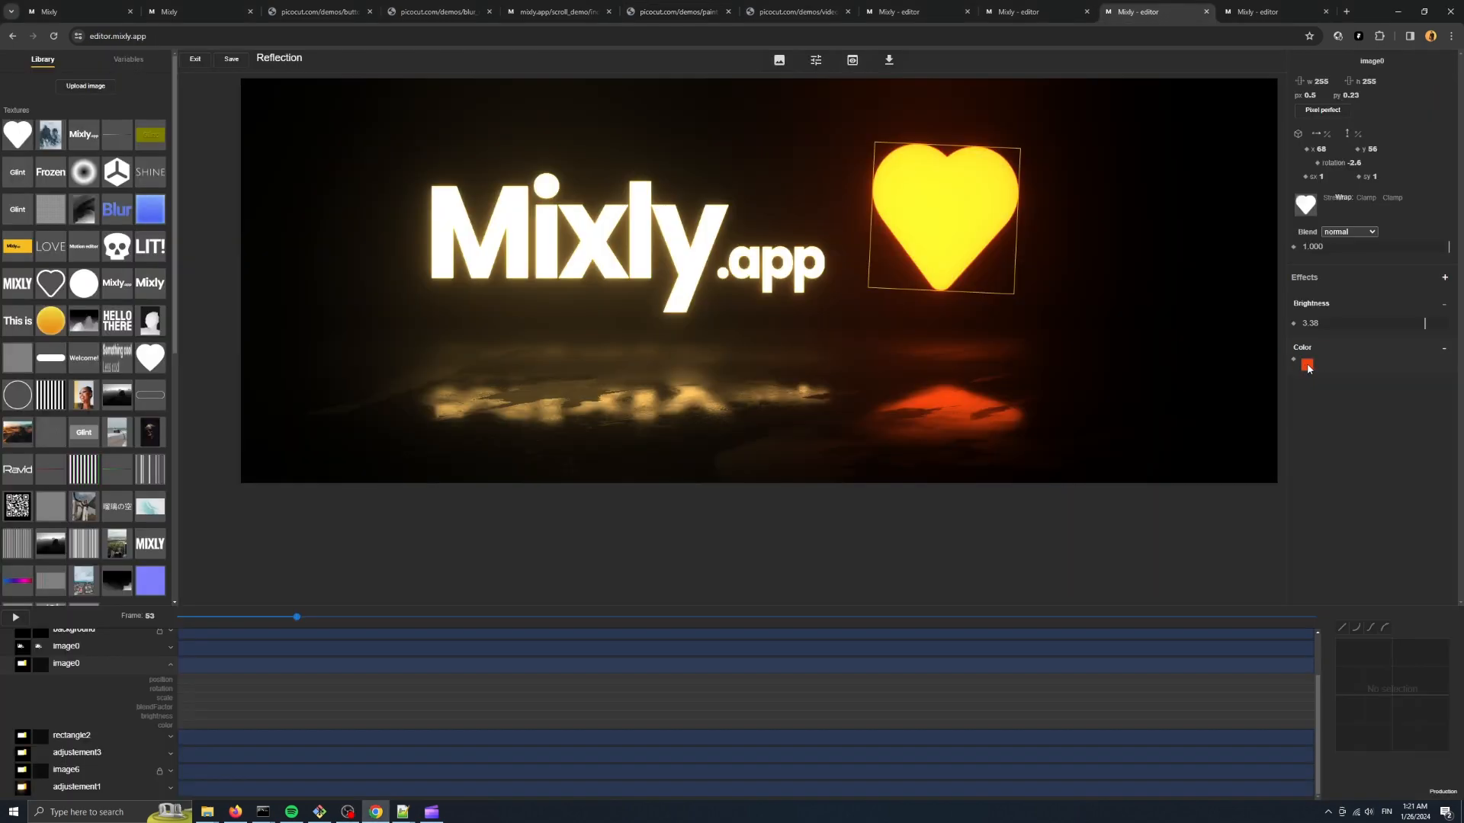
left_click(1307, 365)
left_click_drag(1229, 439, 1247, 441)
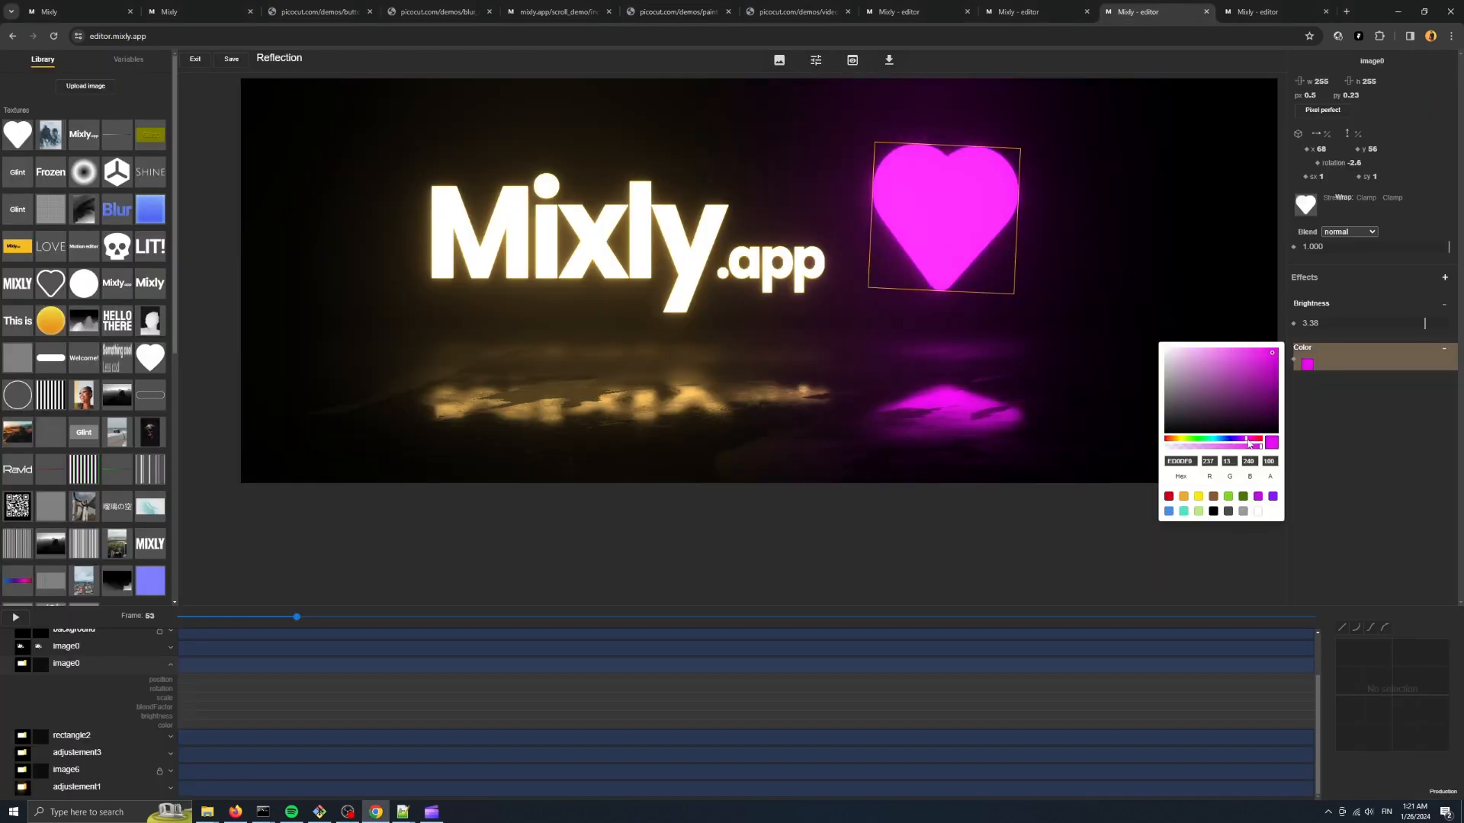
Recolour the Mixly.app logo image to pink F65FAE and shift it slightly toward the heart.
left_click(643, 257)
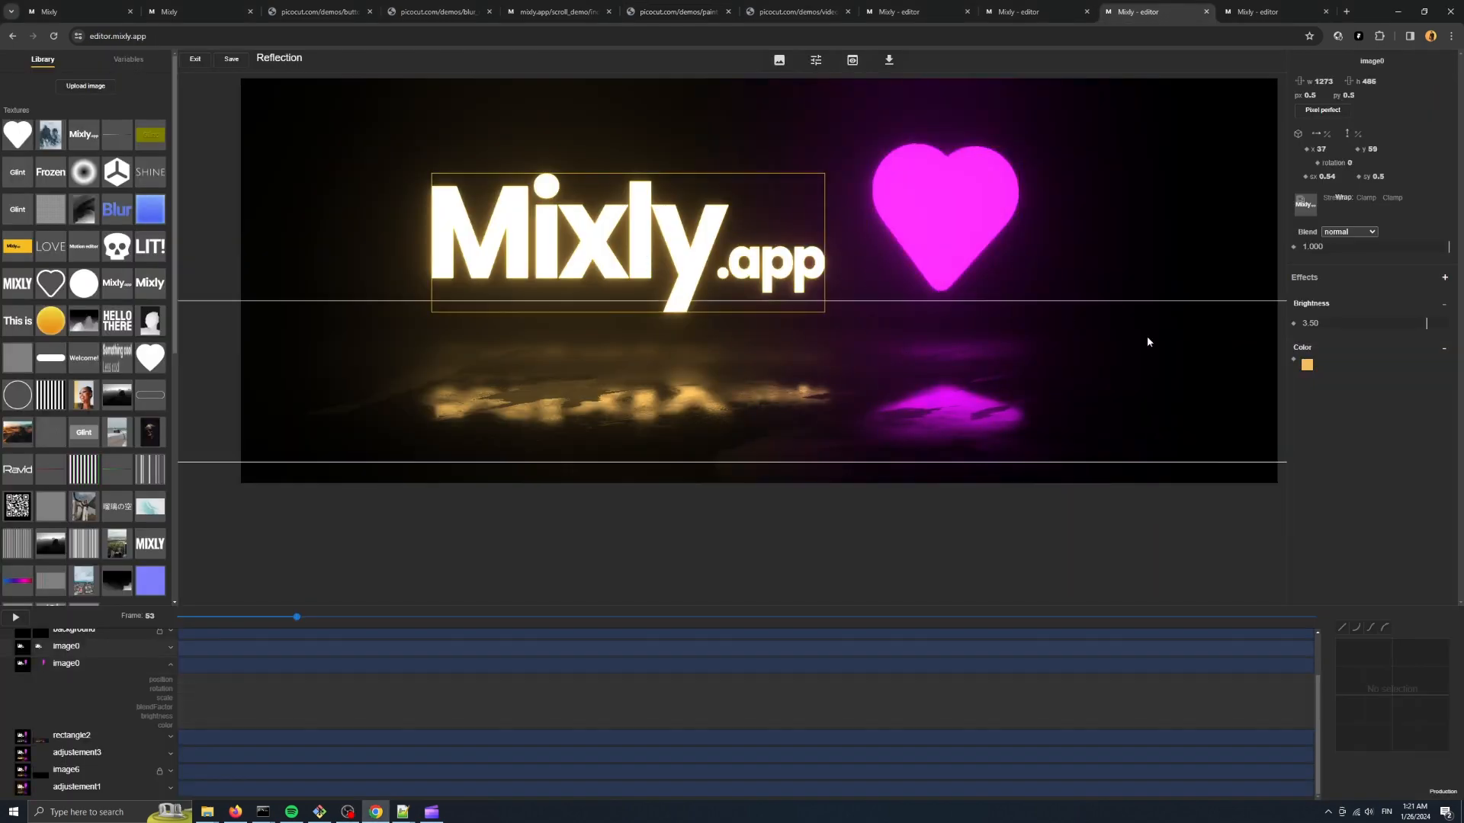
left_click(1307, 365)
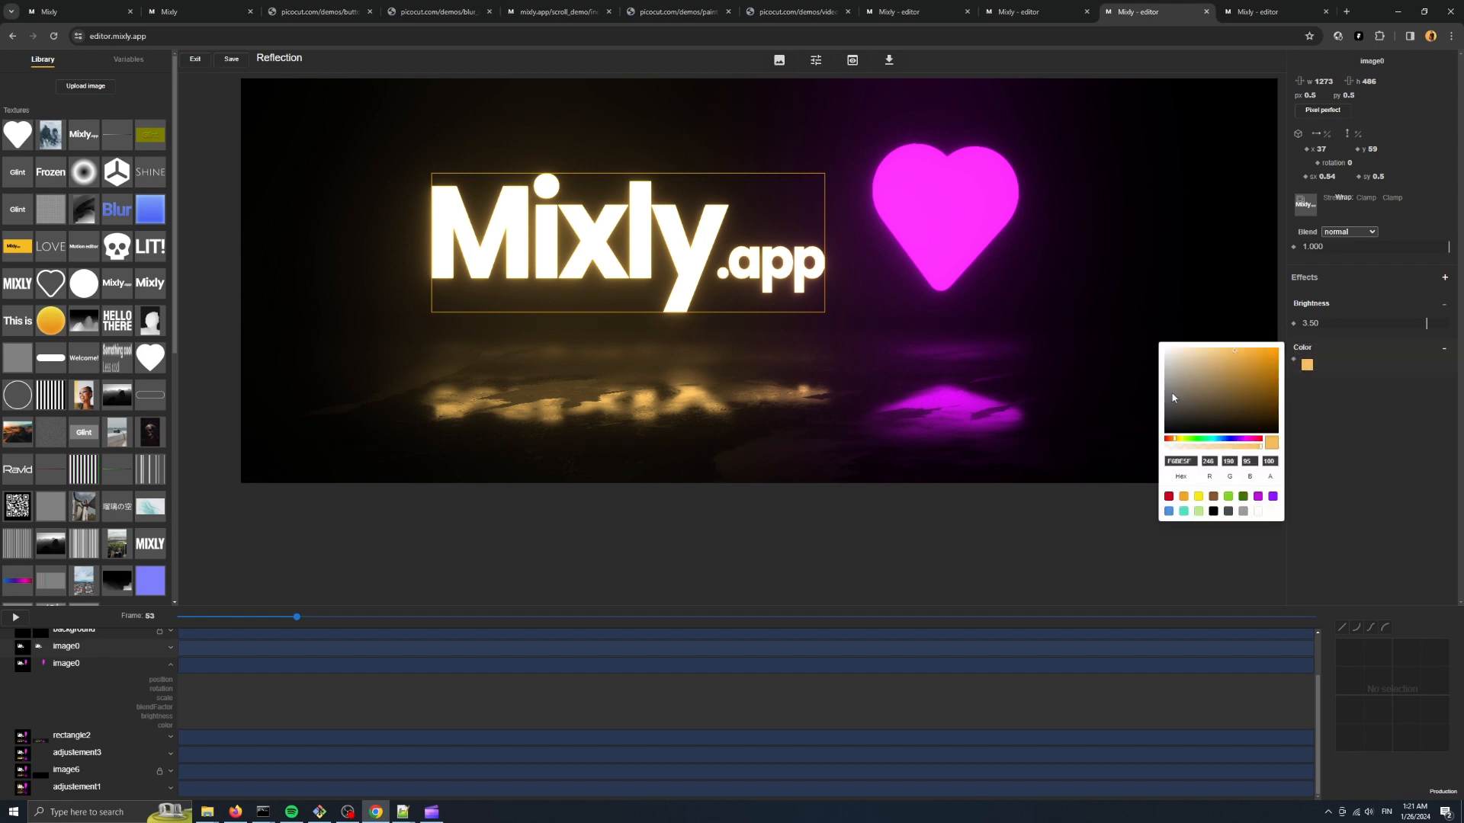
left_click(1208, 440)
left_click_drag(1208, 442, 1258, 446)
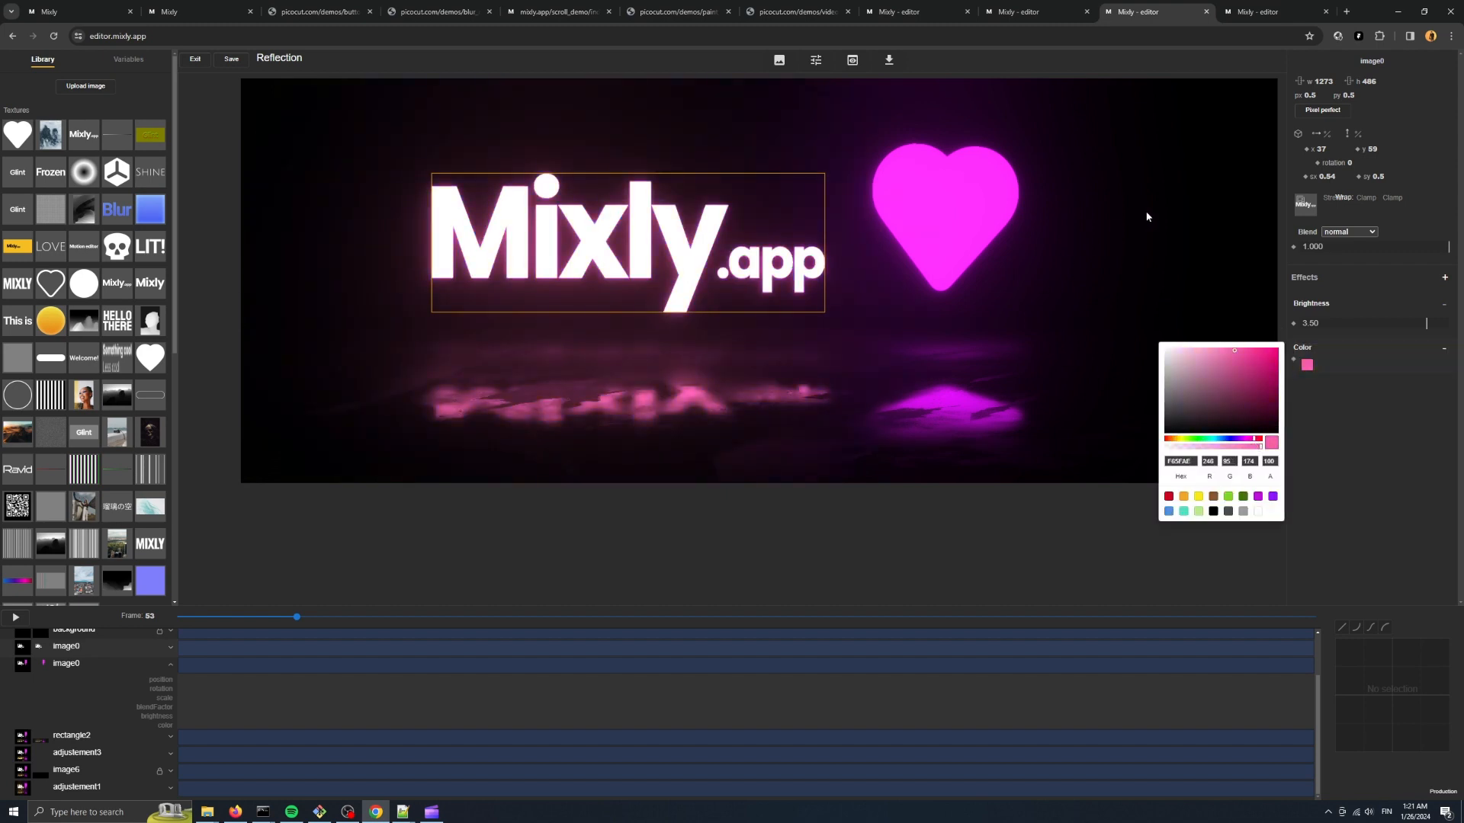
left_click_drag(716, 240, 760, 233)
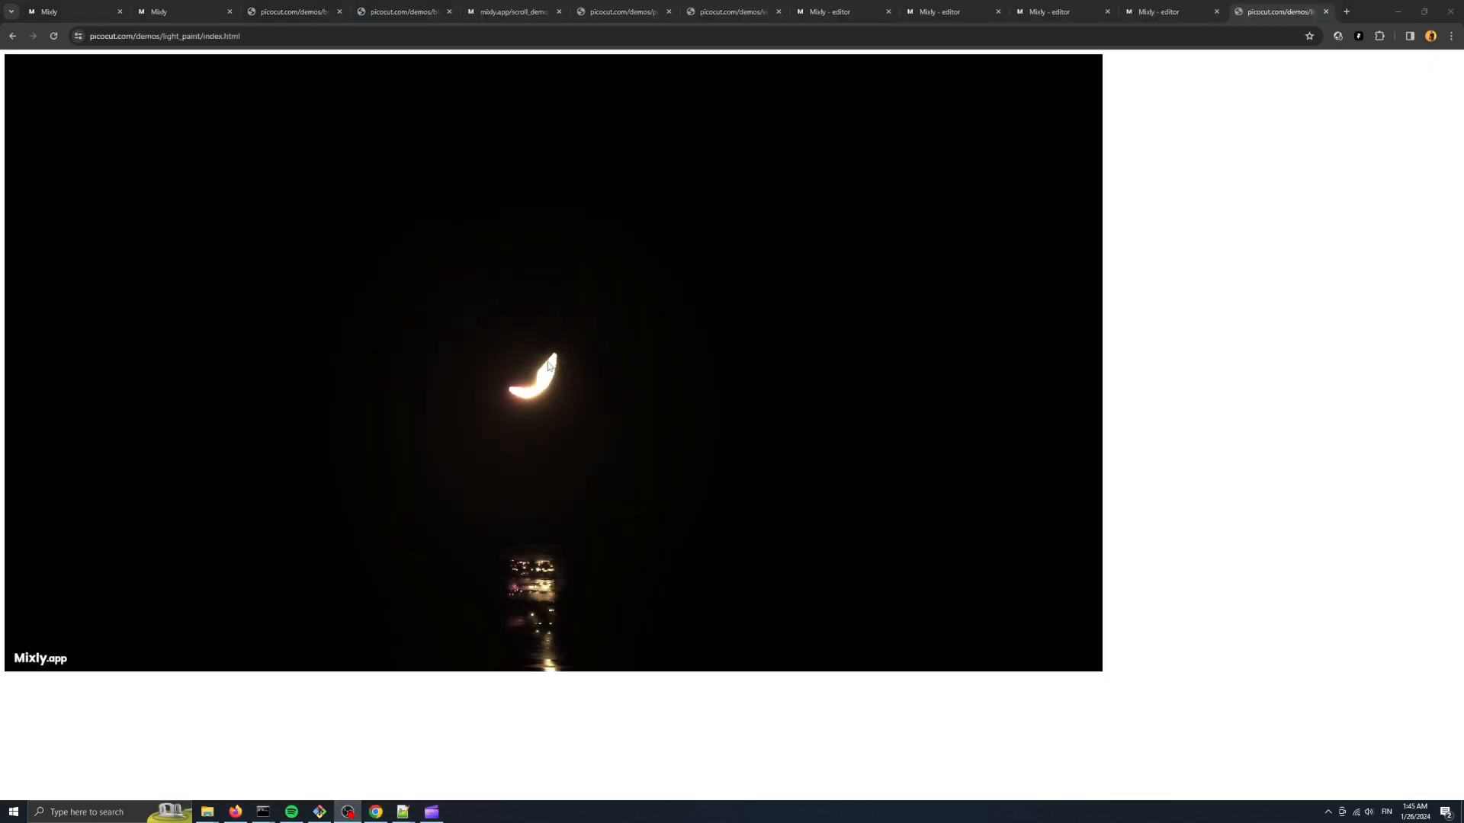
Paint a glowing light trail across the canvas of the light paint demo.
mouse_move(575, 289)
left_mouse_down()
mouse_move(549, 245)
mouse_move(758, 322)
mouse_move(684, 407)
mouse_move(621, 132)
mouse_move(735, 268)
mouse_move(981, 343)
mouse_move(606, 389)
mouse_move(257, 296)
mouse_move(7, 320)
left_mouse_up()
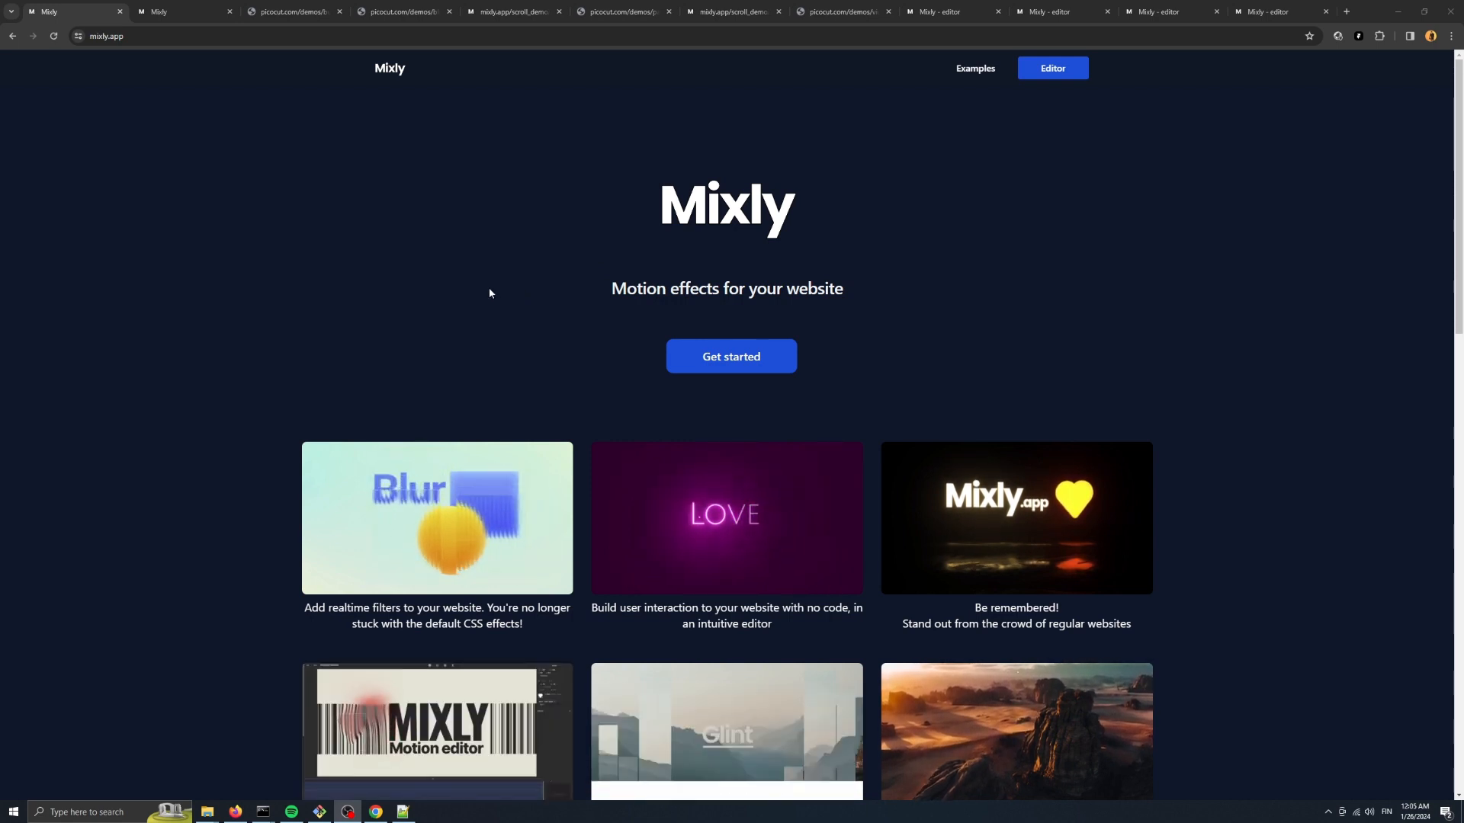
Look over the six showcase previews on the Mixly home page.
scroll(490, 292, "down", 1)
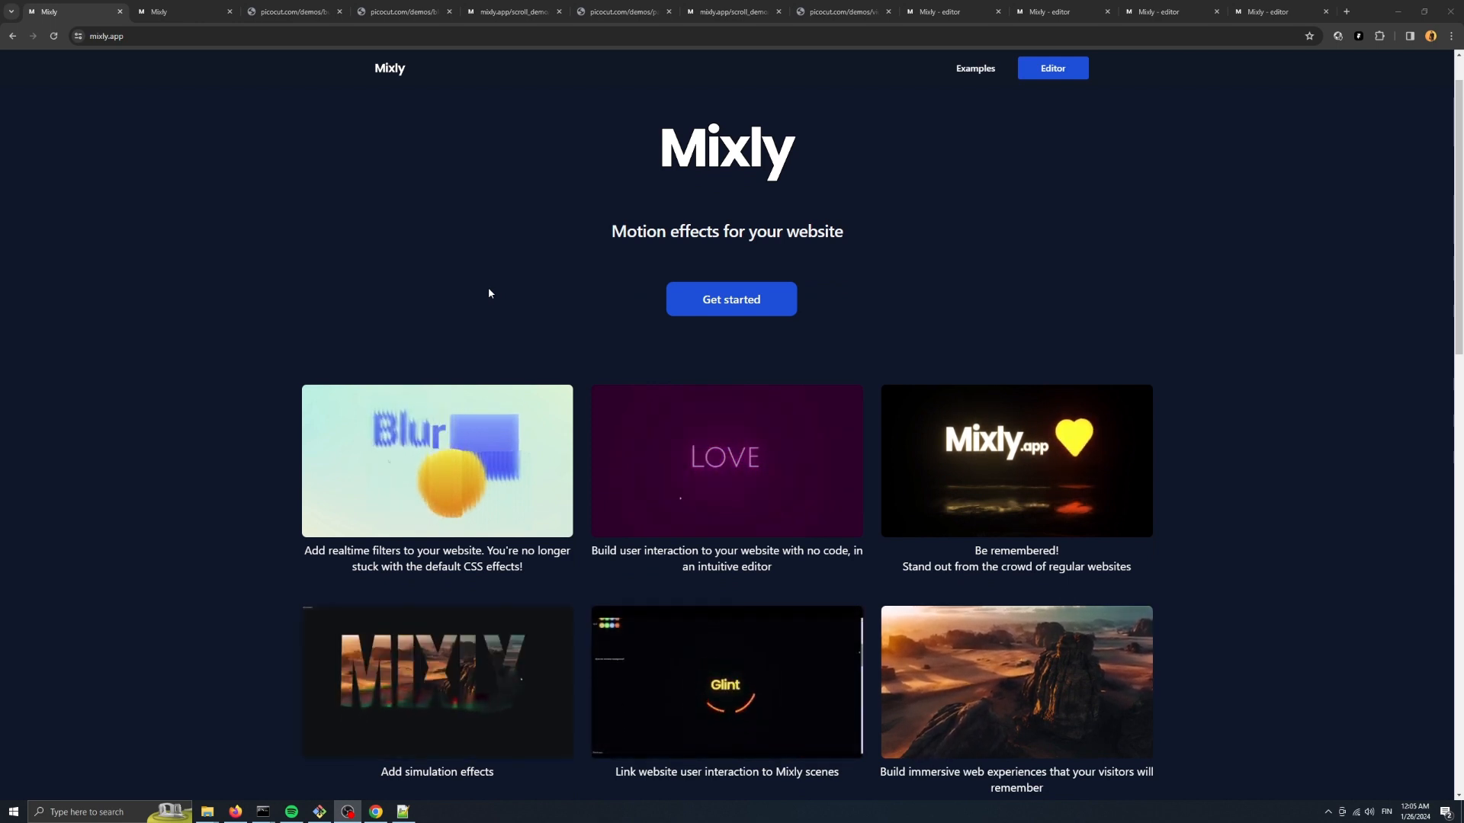
scroll(478, 300, "down", 1)
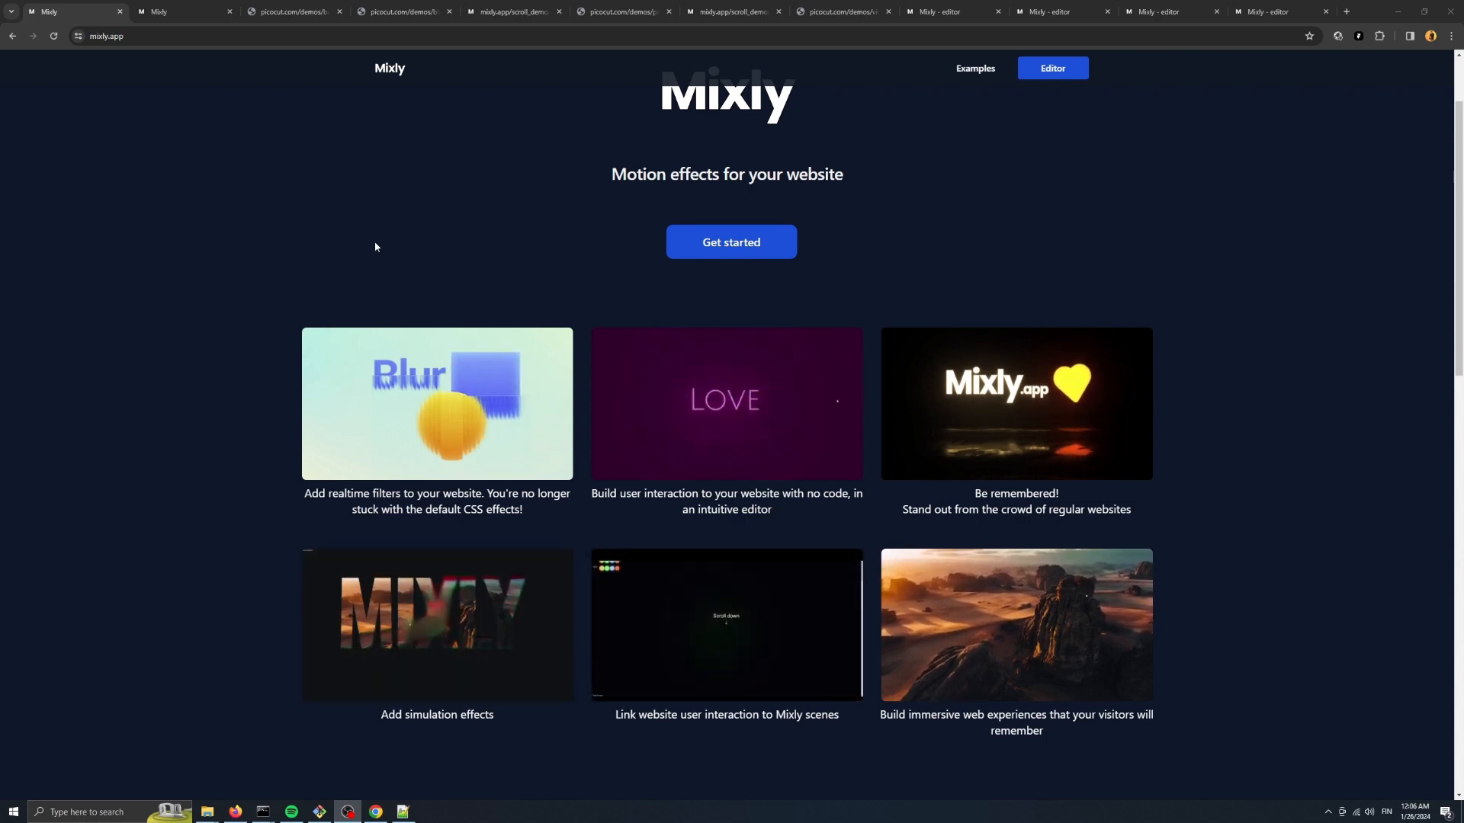
scroll(376, 245, "down", 2)
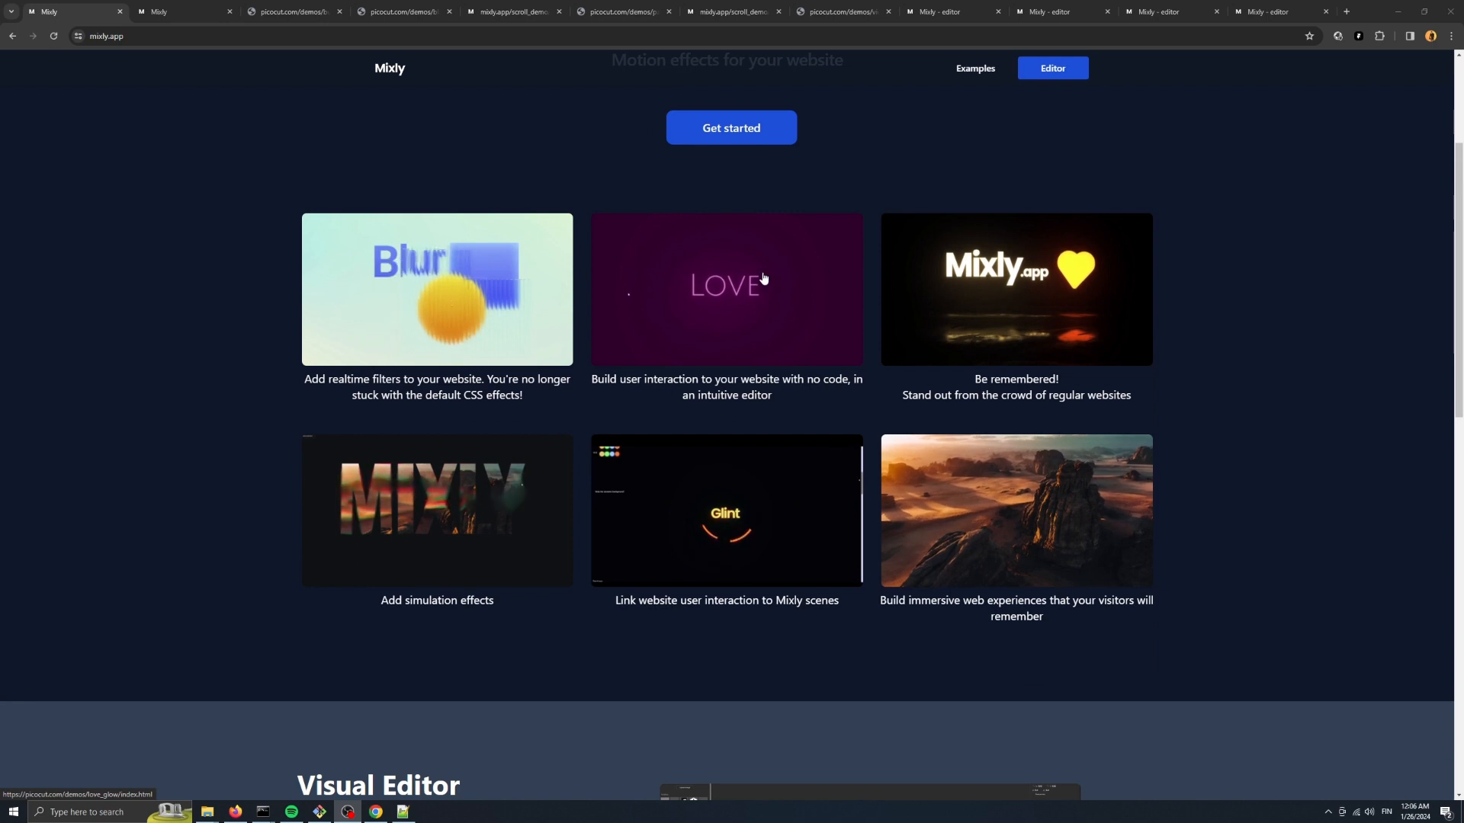
Switch to the Mixly examples page and review the Distort reveal and Shiny Button entries.
key("ctrl+Tab")
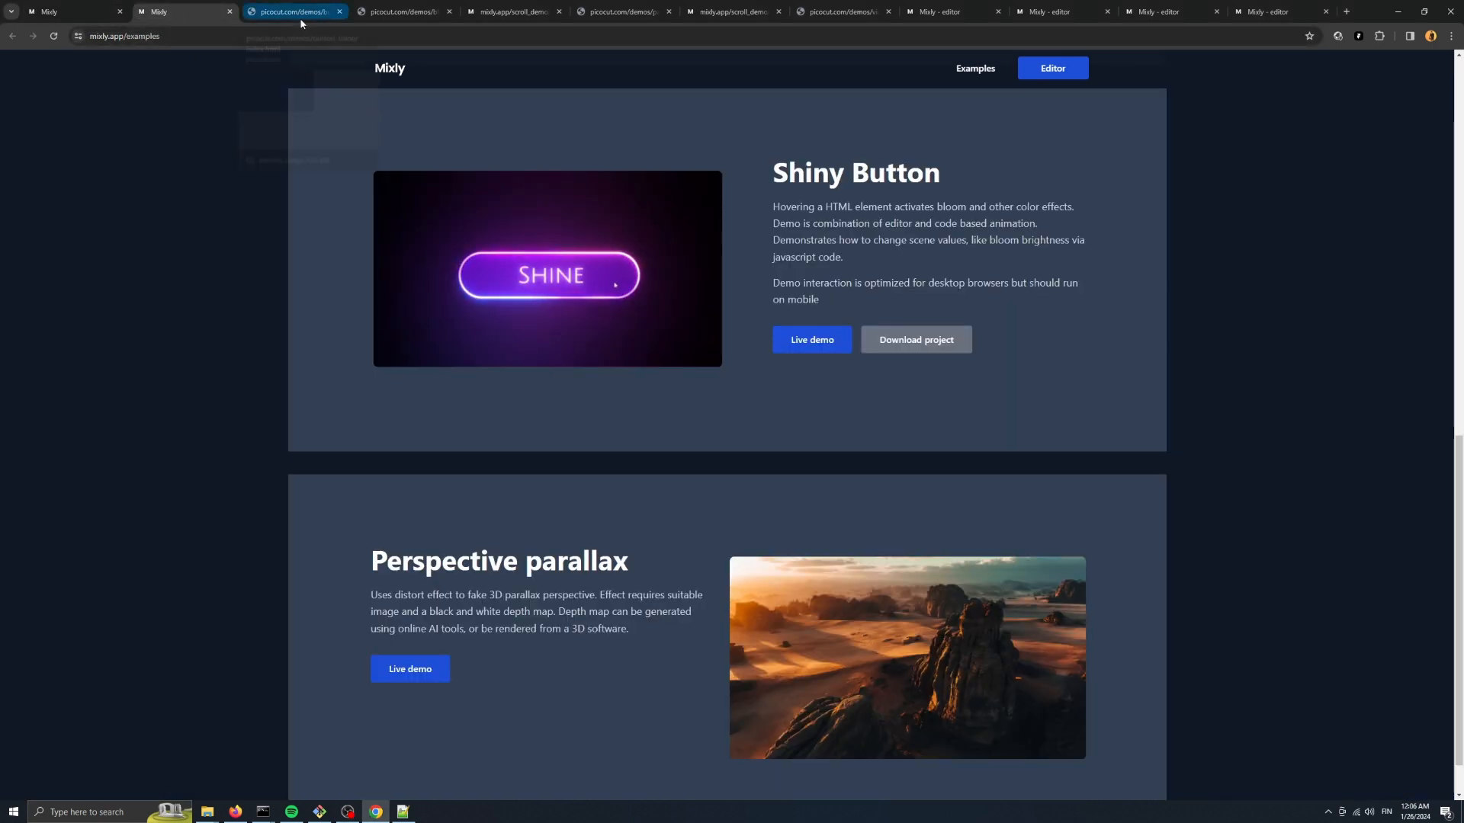
scroll(752, 139, "up", 1)
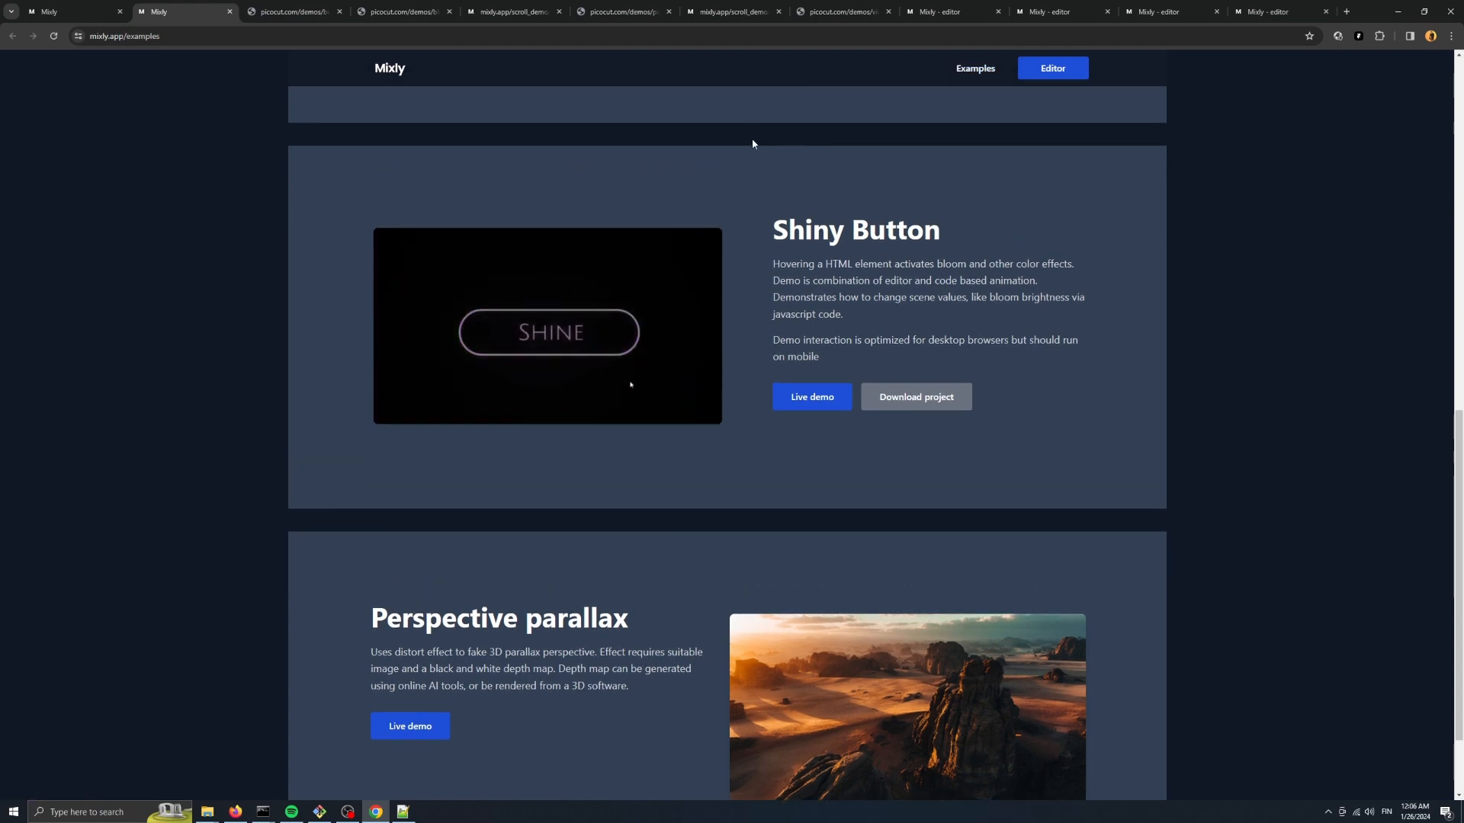
scroll(648, 325, "up", 8)
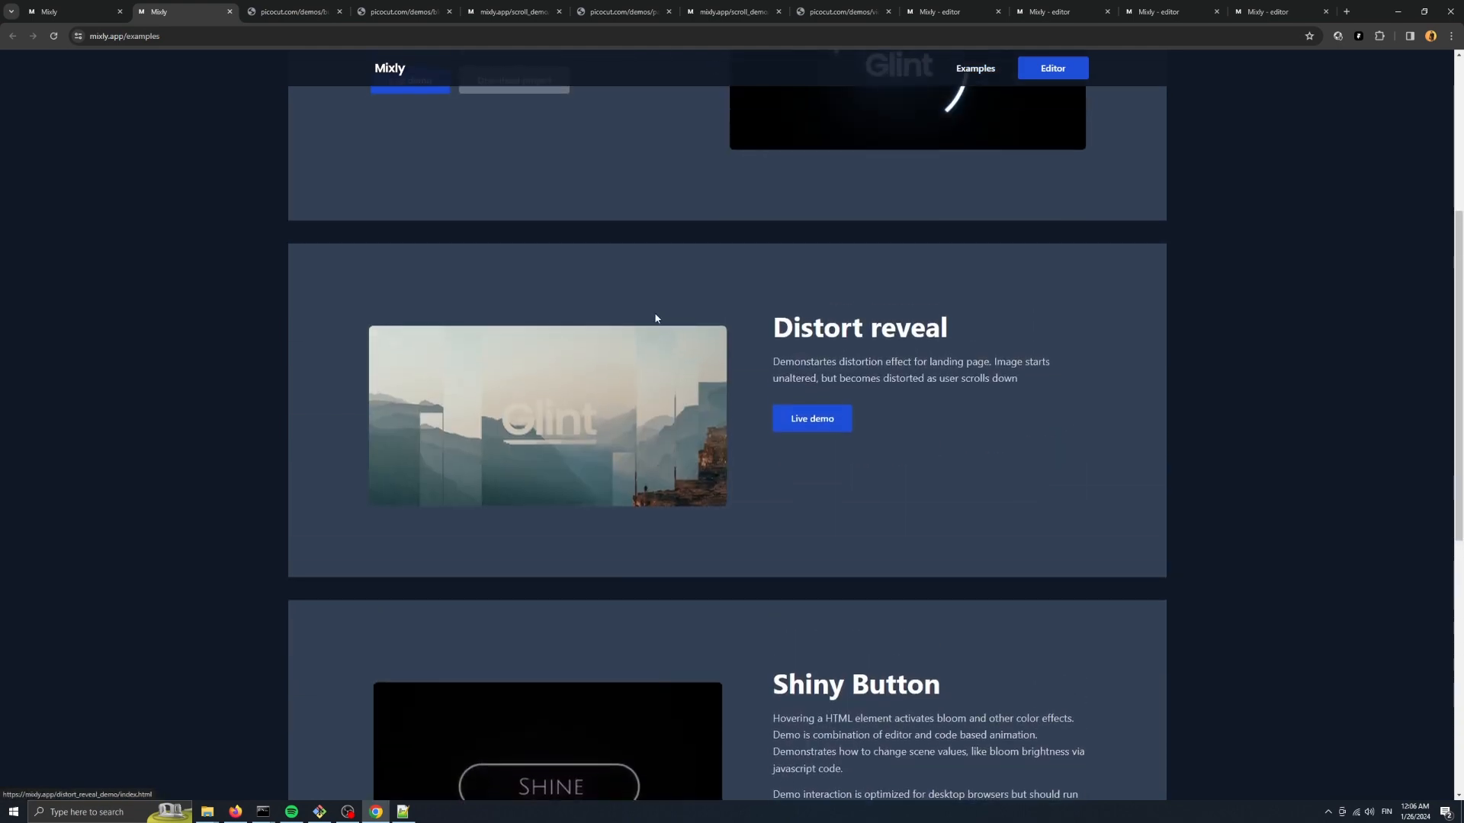
scroll(562, 455, "down", 3)
scroll(563, 455, "down", 6)
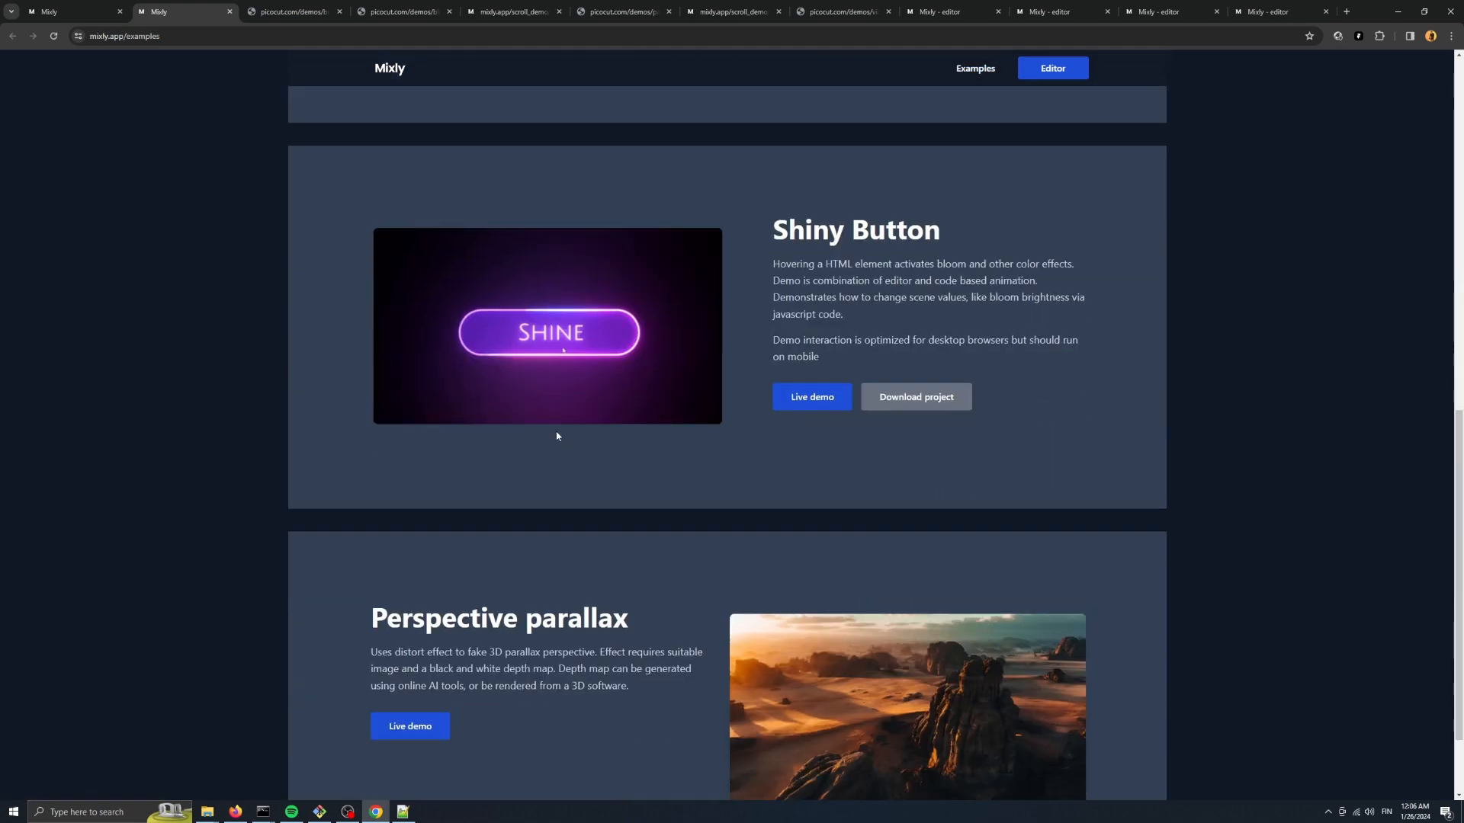
Open the Shiny Button live demo from its preview and close the duplicate copy of that demo.
middle_click(515, 327)
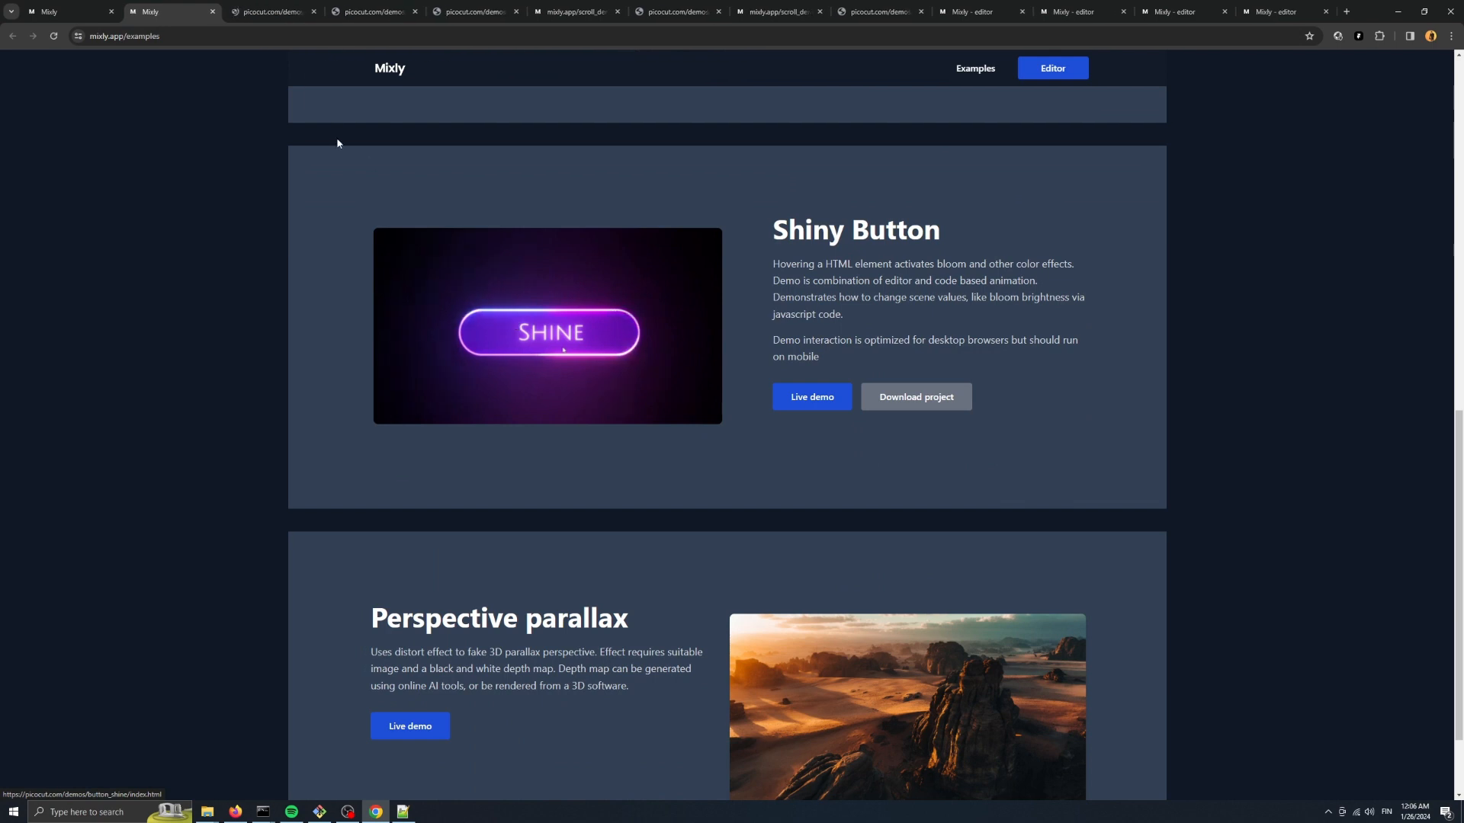
left_click(258, 14)
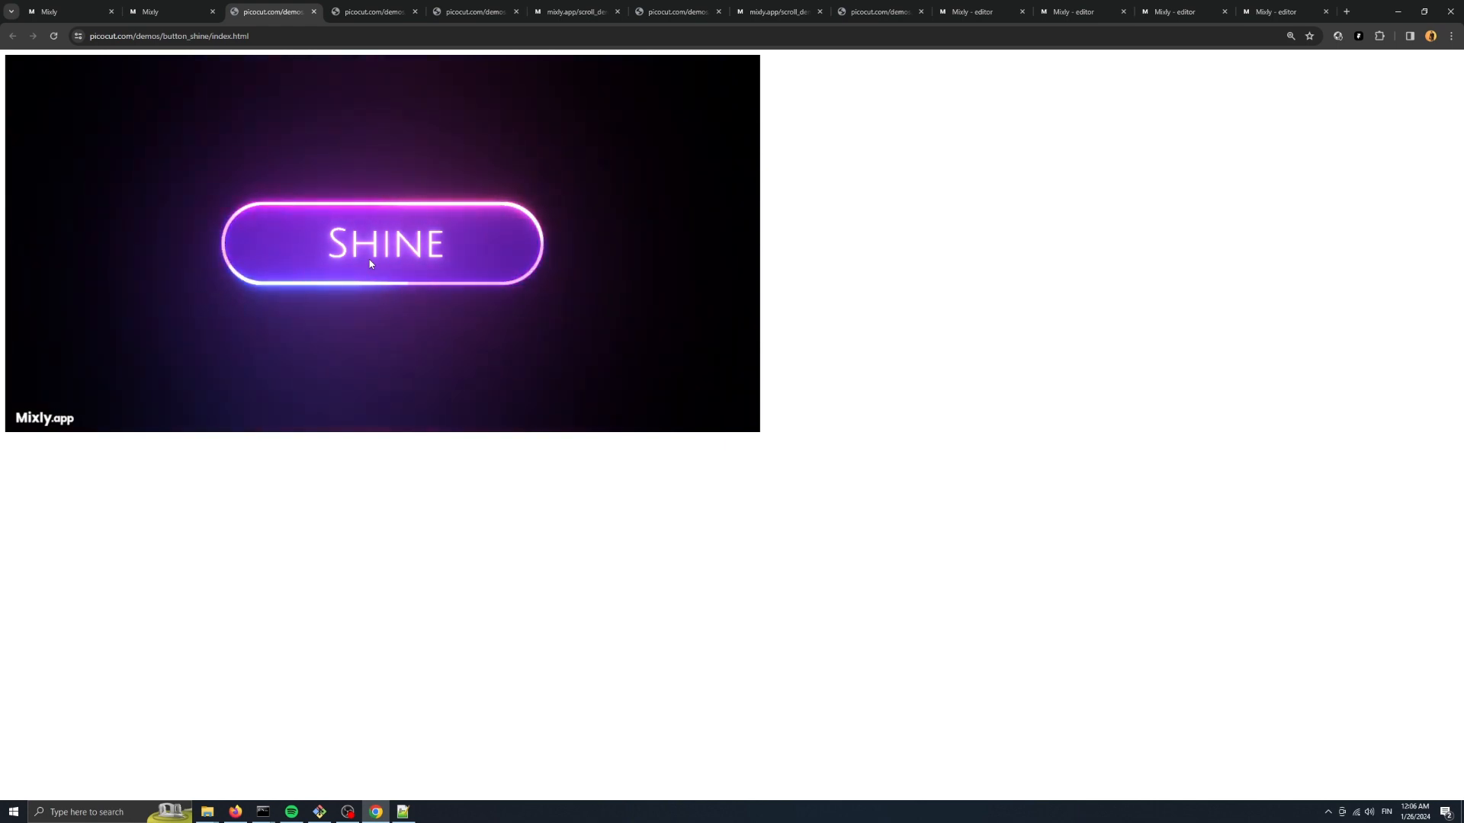
left_click(379, 16)
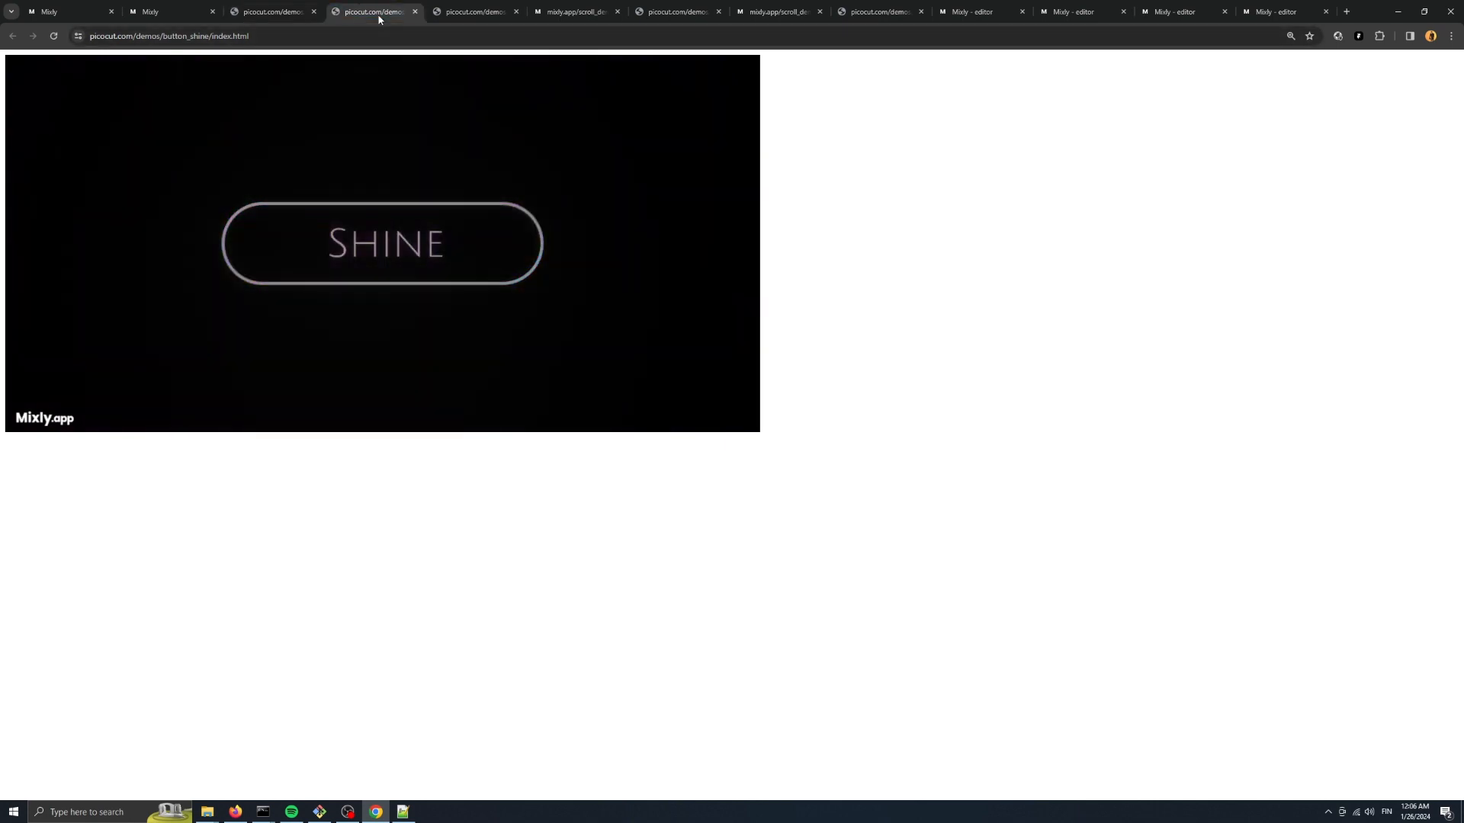
left_click(414, 11)
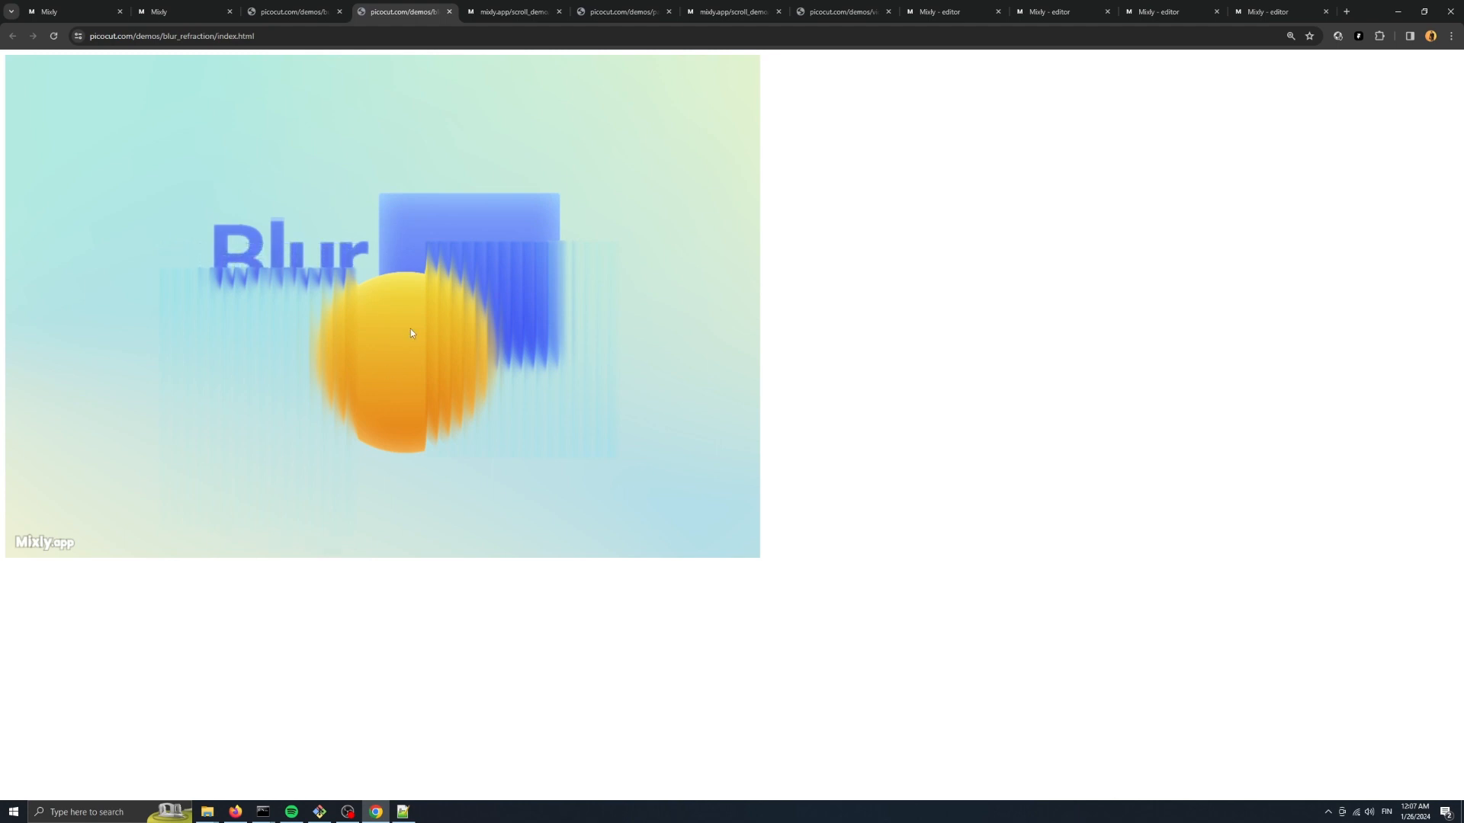
Switch from the blur refraction demo to the Glint scroll demo and scroll through the opening part of its ring animation.
key("ctrl+Tab")
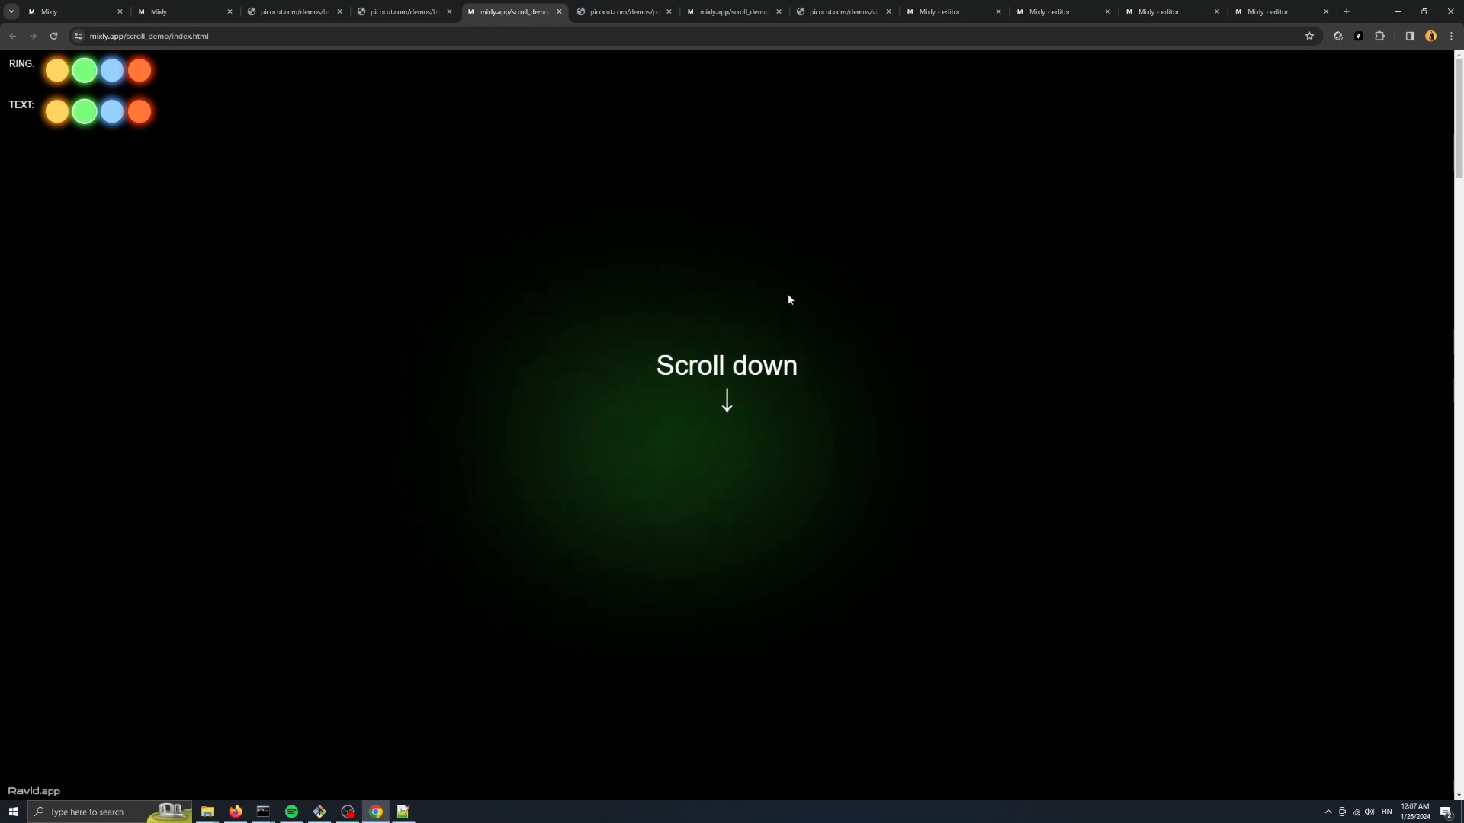
scroll(739, 275, "down", 3)
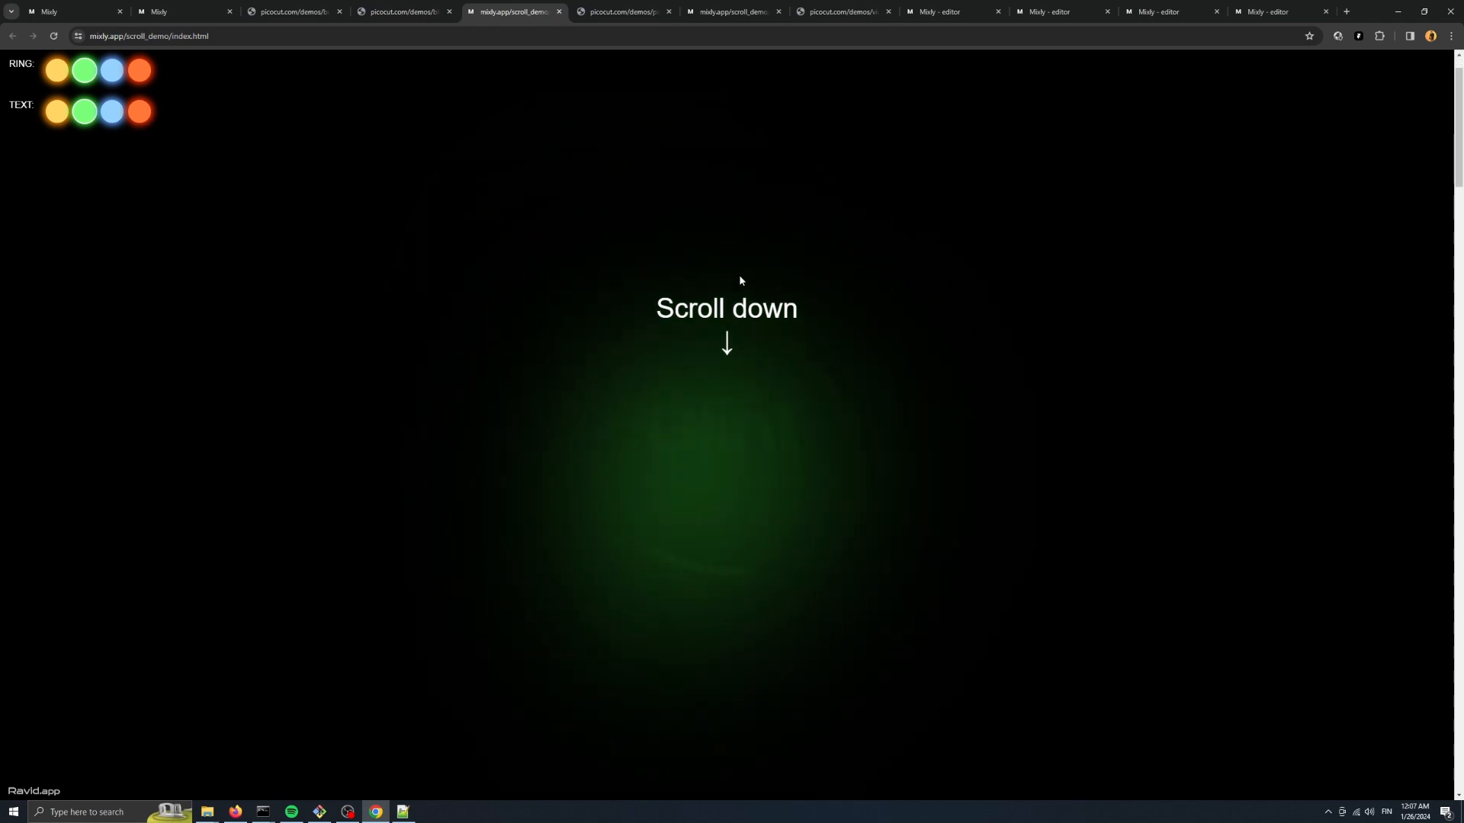
scroll(739, 275, "up", 3)
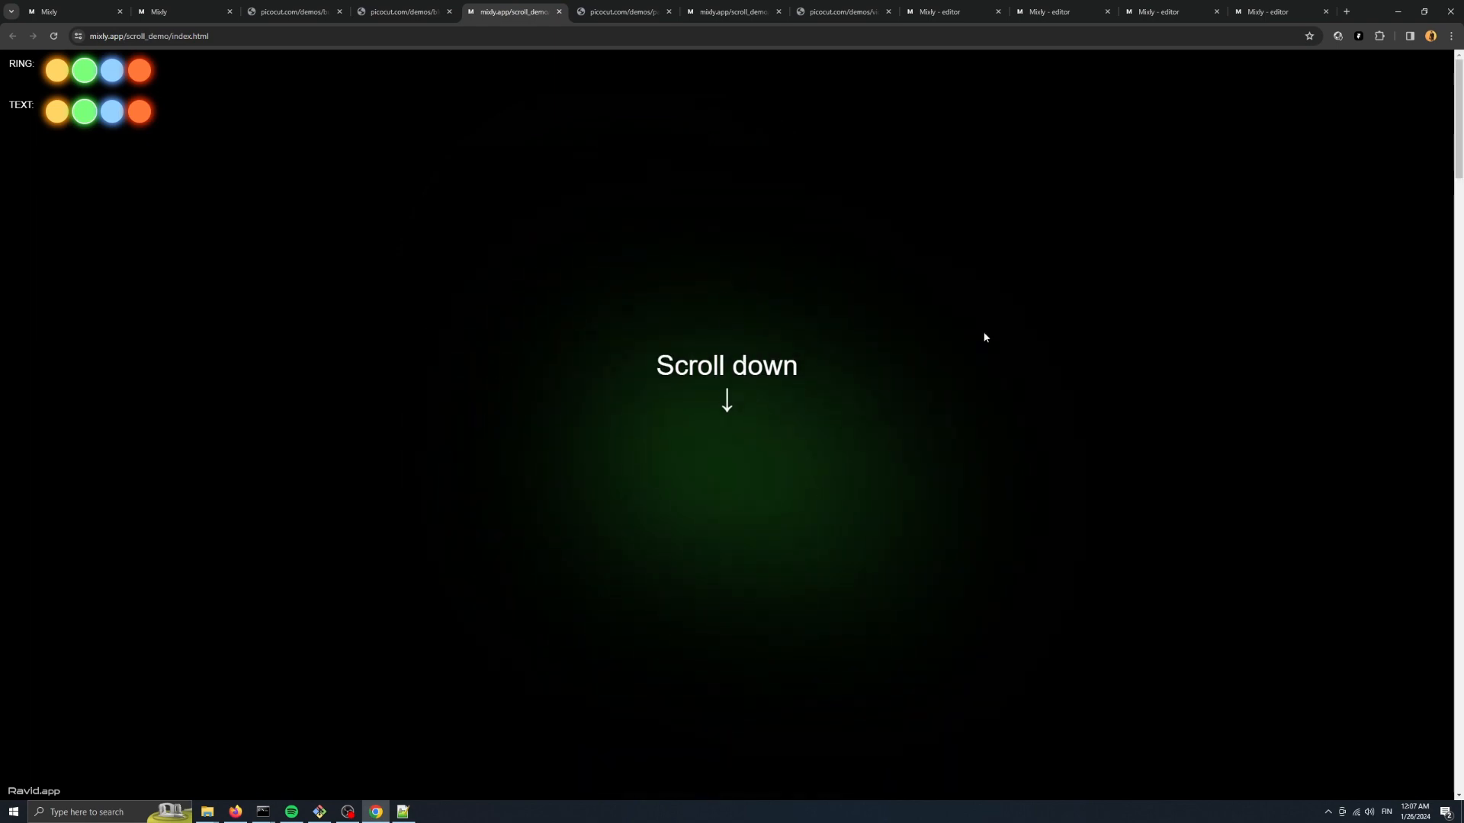
scroll(682, 326, "down", 3)
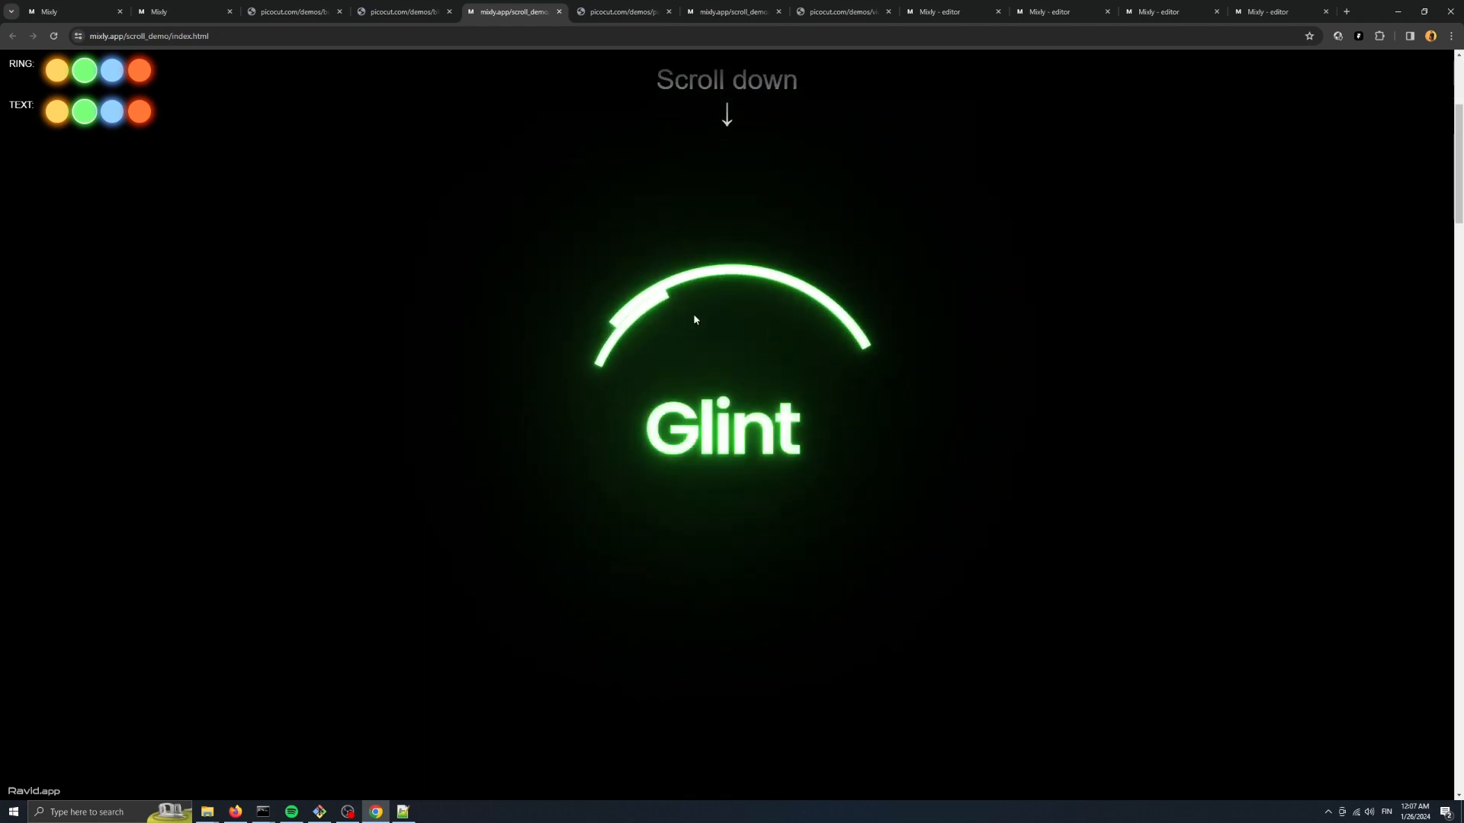
scroll(628, 357, "down", 2)
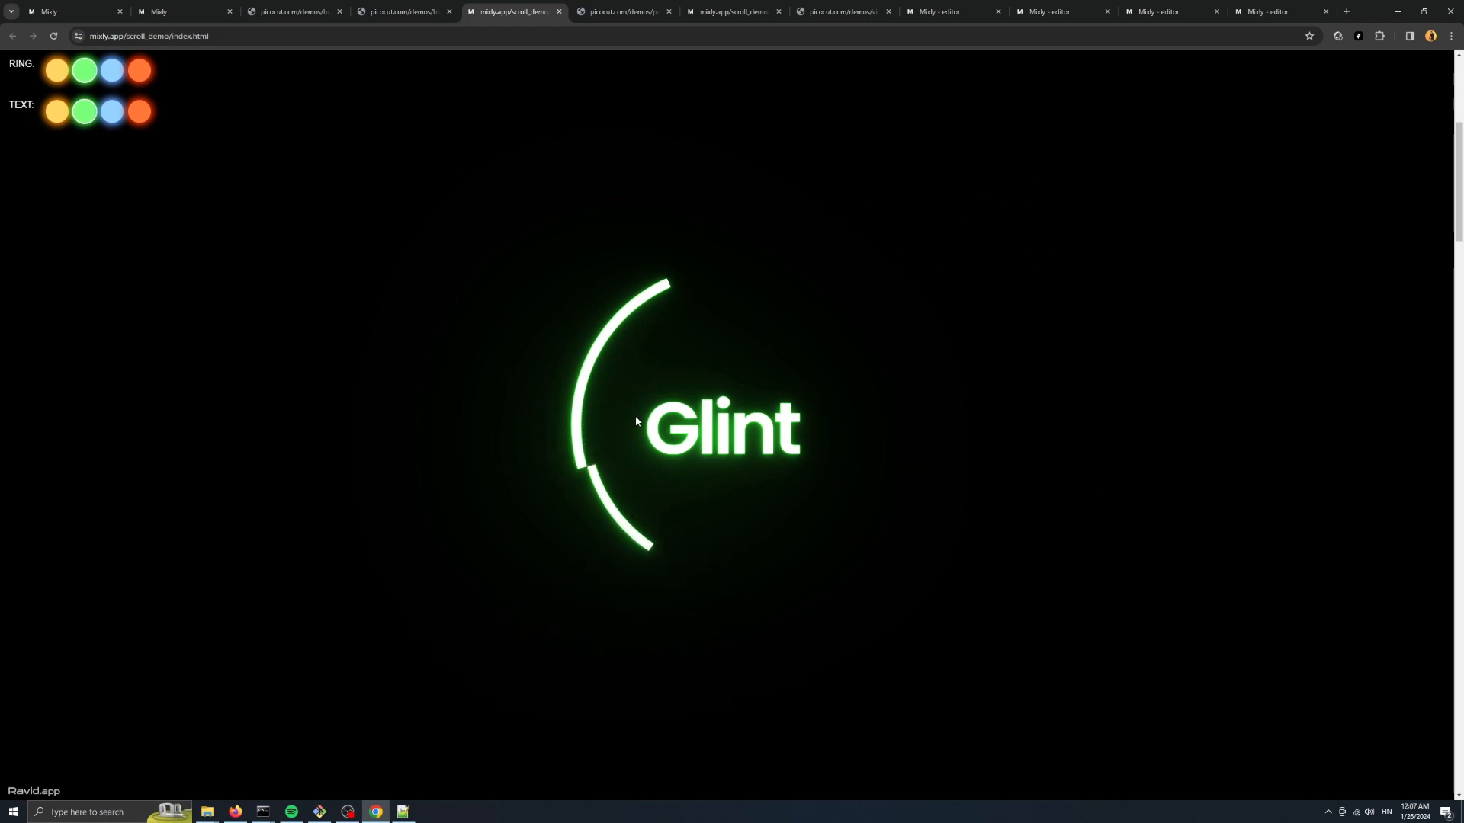
scroll(636, 420, "down", 3)
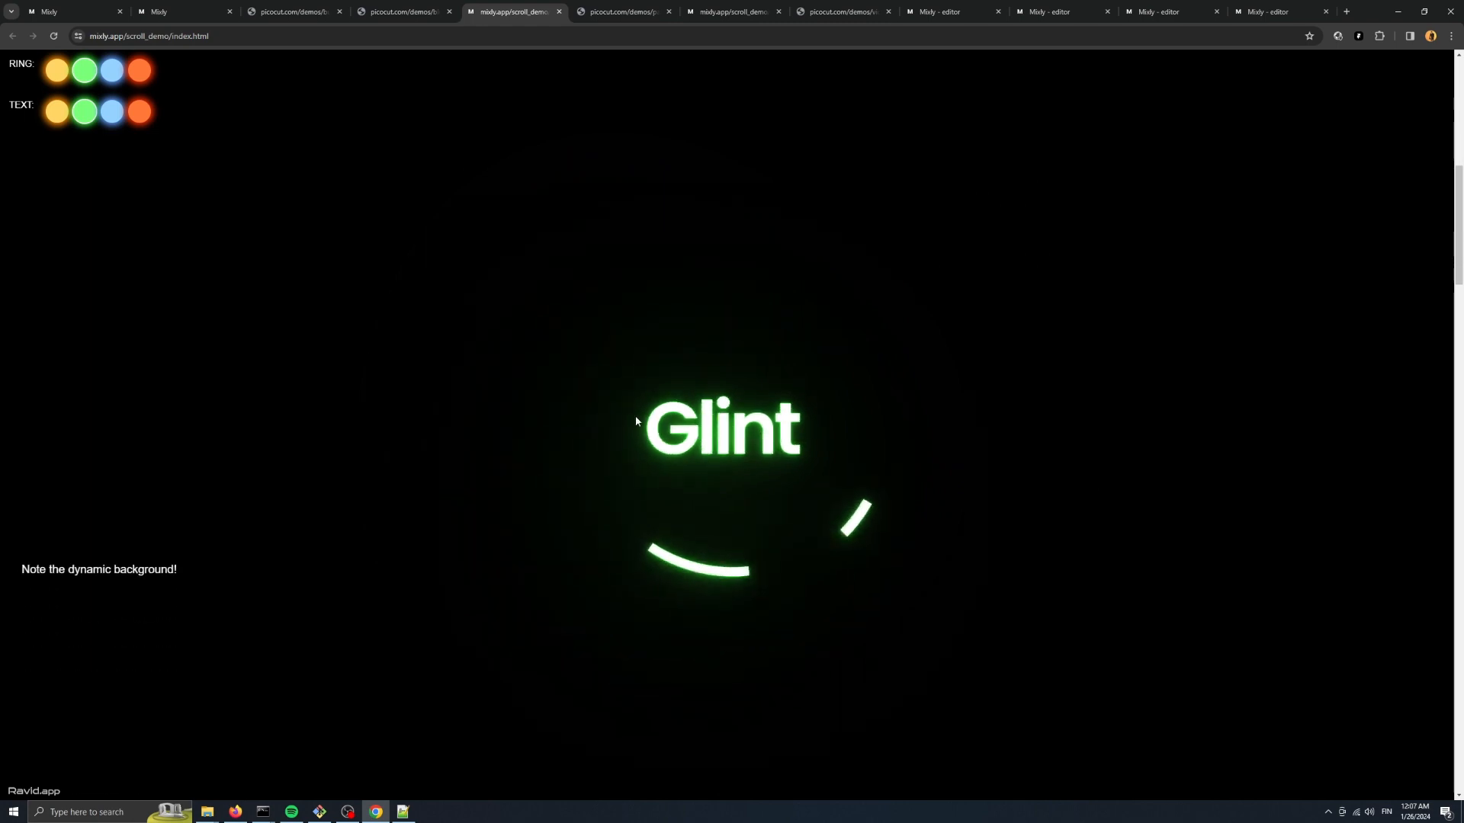
Try red-orange on the Glint demo's ring and text, finishing with light blue for both.
left_click(140, 75)
left_click(135, 114)
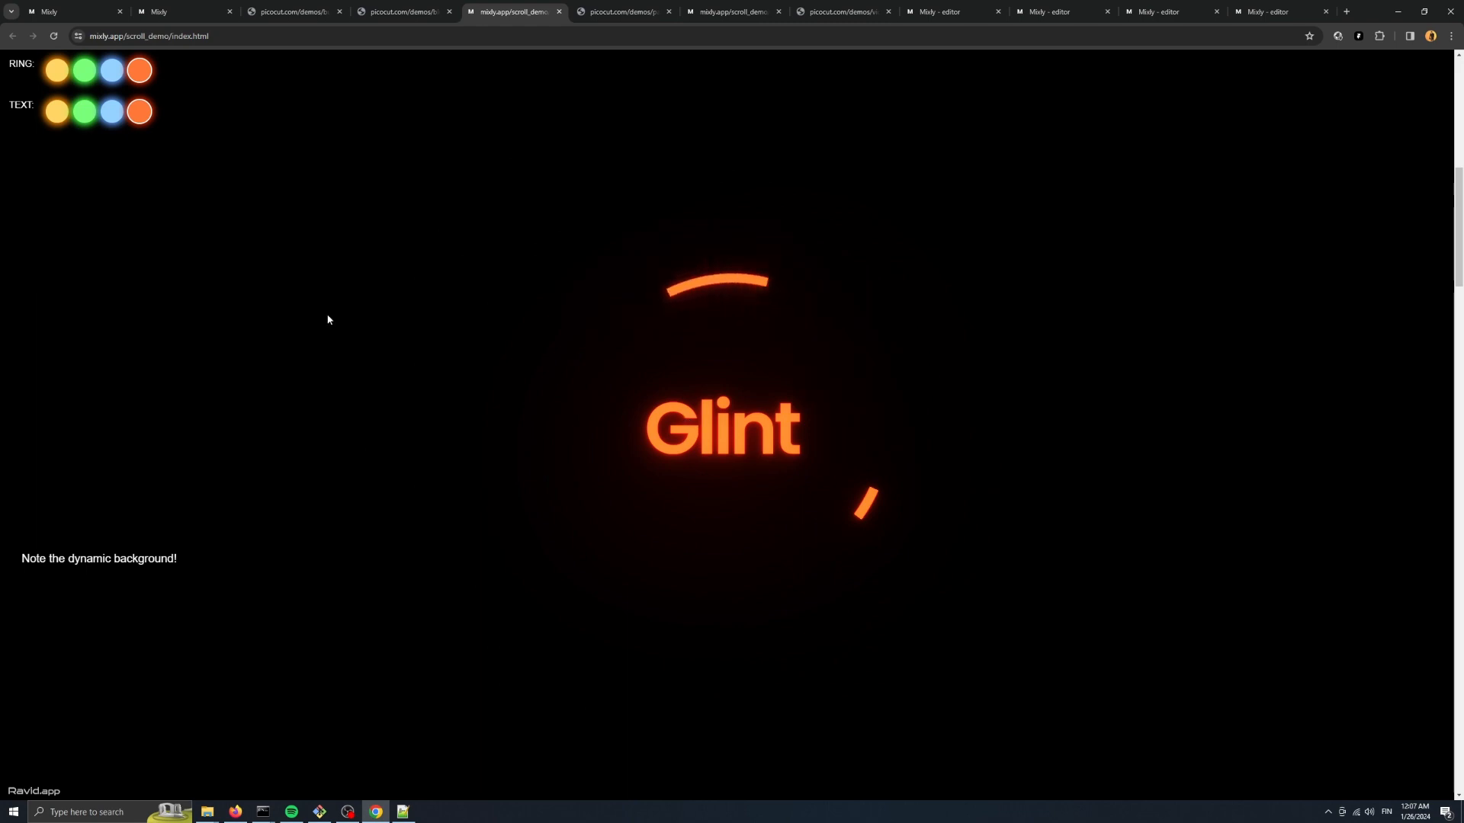
left_click(112, 111)
left_click(112, 70)
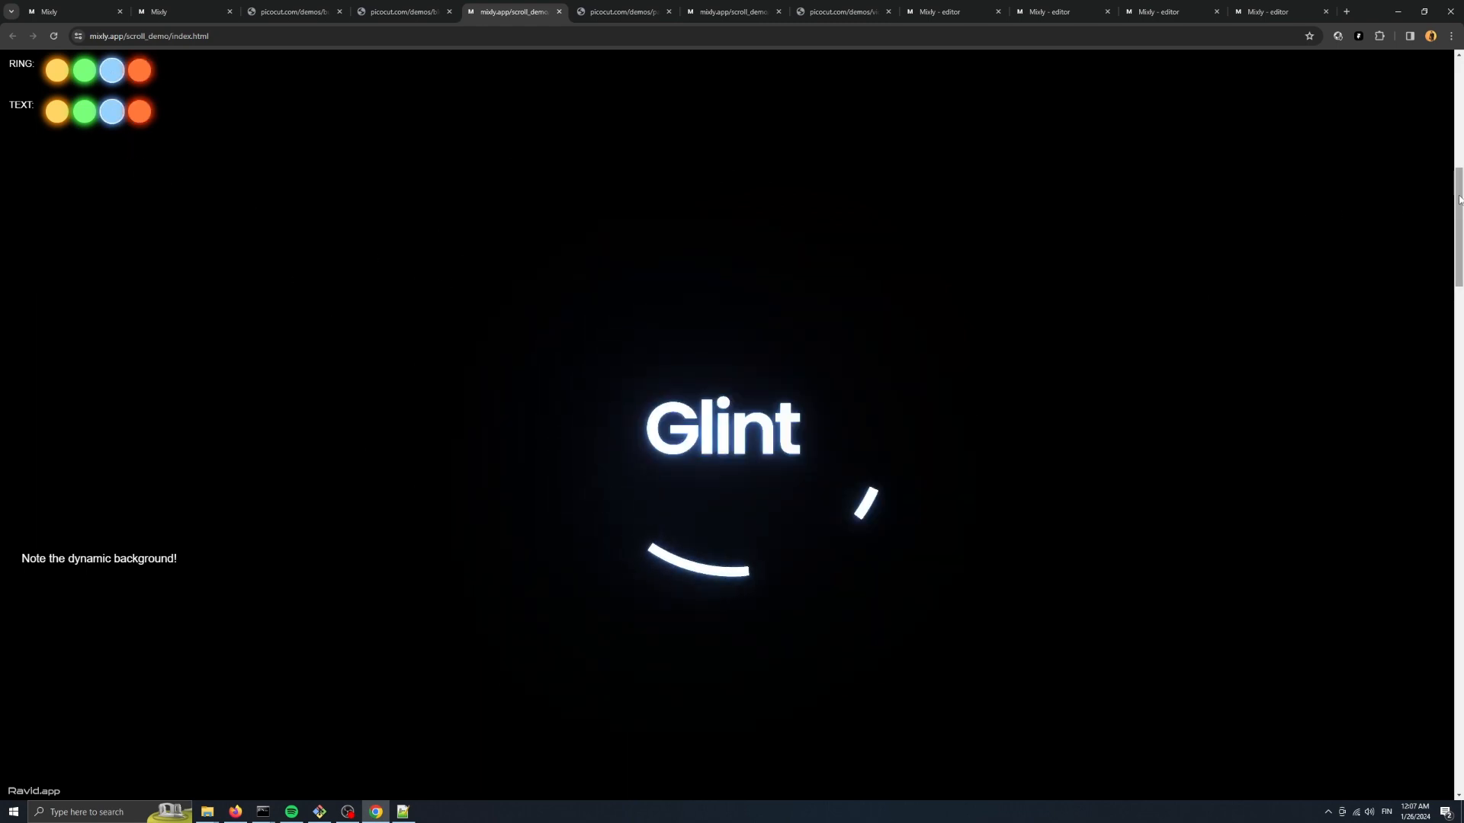
Move back and forth through the lower part of the Glint page to examine the scroll-driven ring and bloom changes.
left_click_drag(1459, 197, 1444, 456)
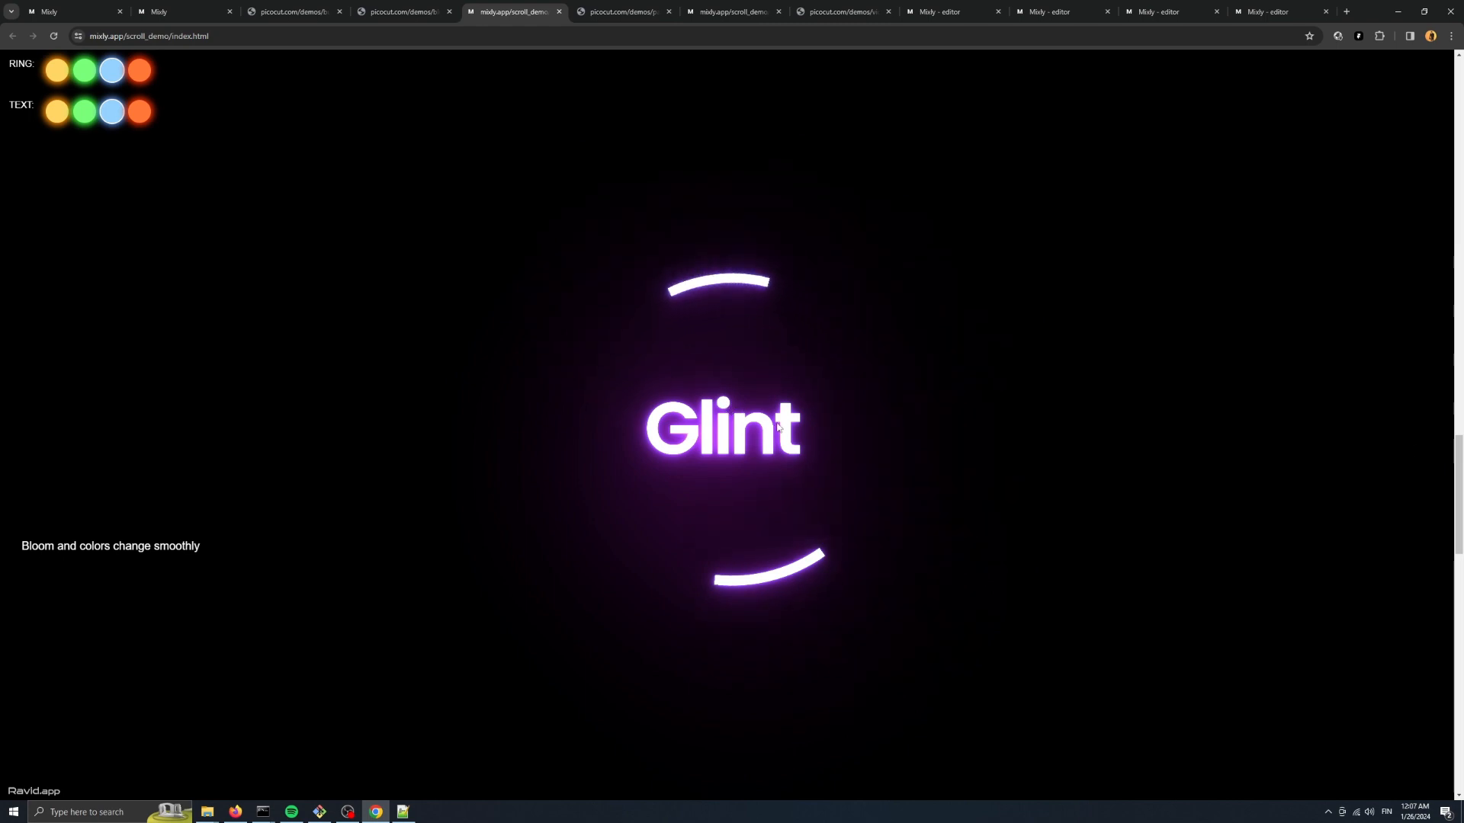
left_click_drag(1454, 463, 1454, 390)
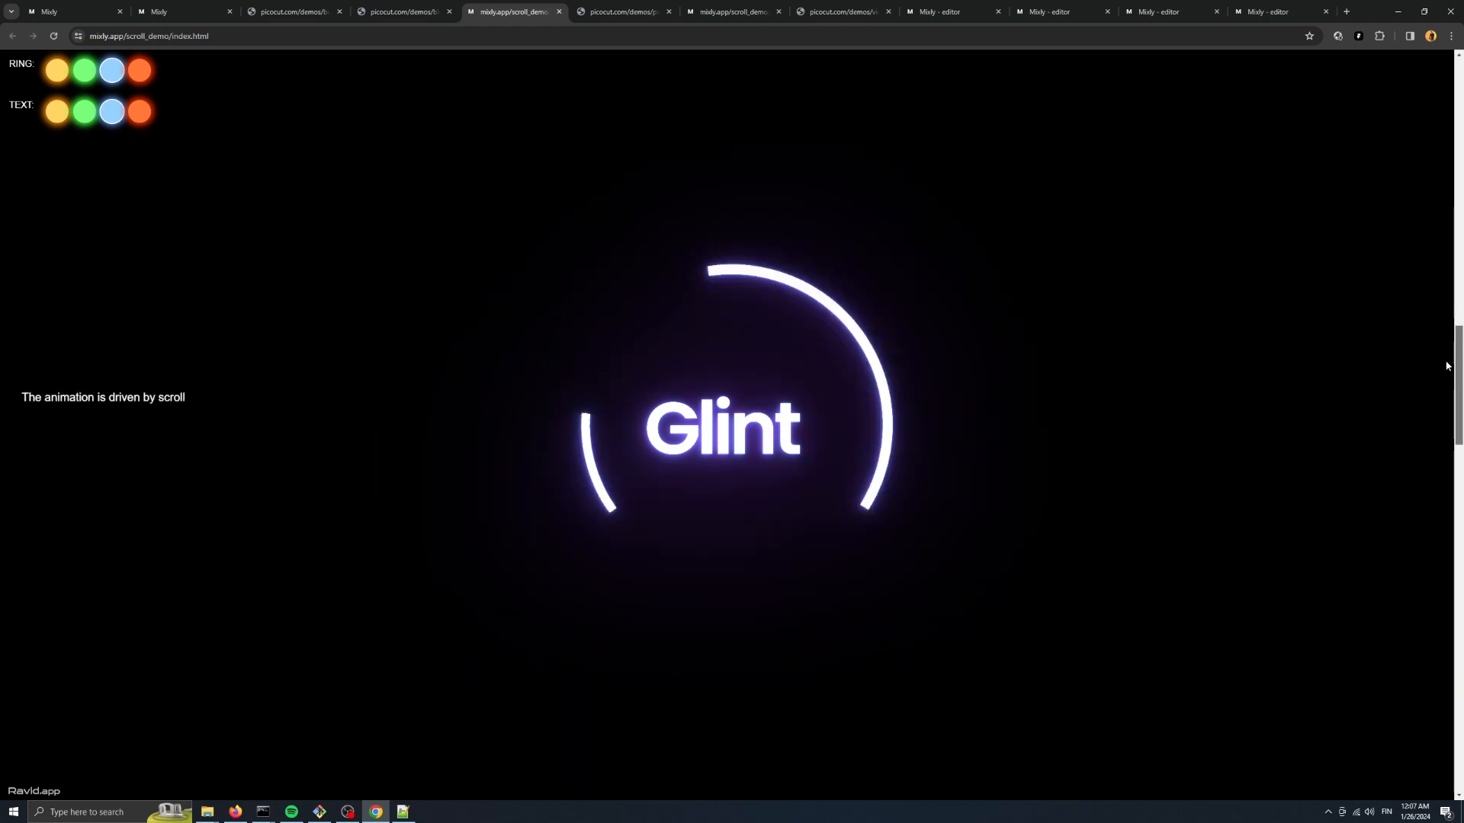
View the paint distort demo and close the duplicate copy of the Glint scroll demo.
left_click(616, 13)
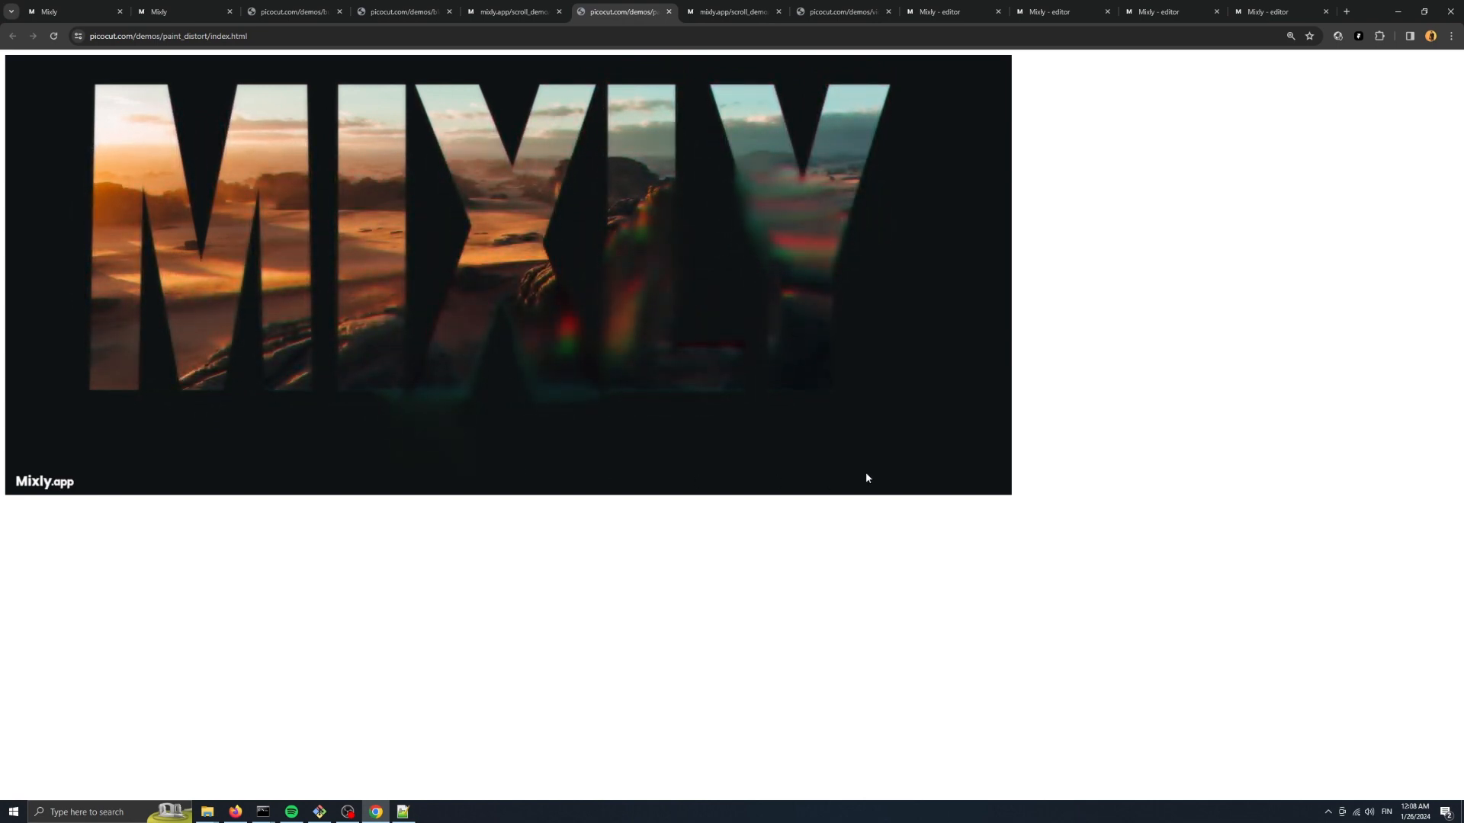
left_click(736, 13)
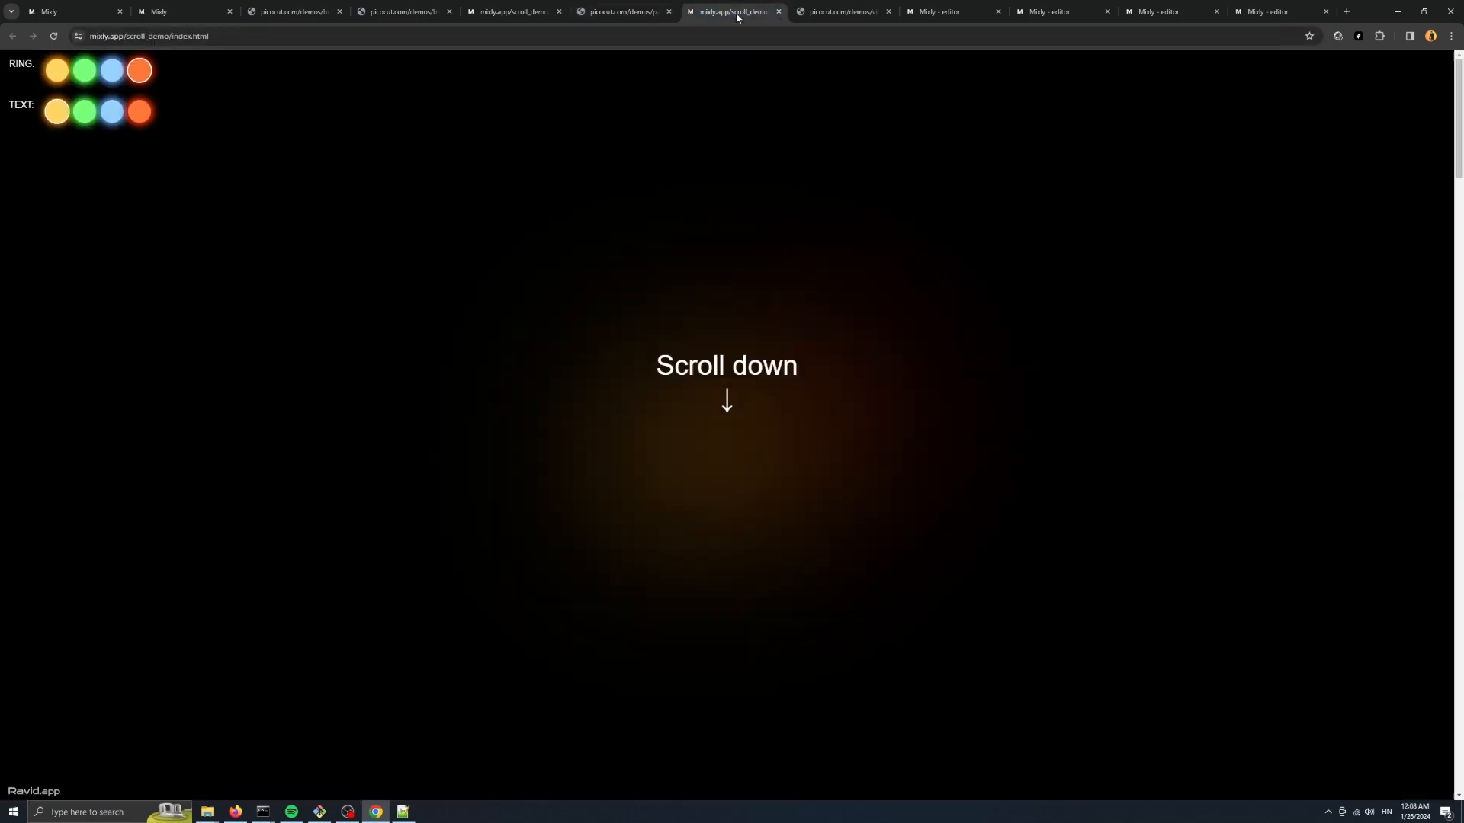
left_click(778, 13)
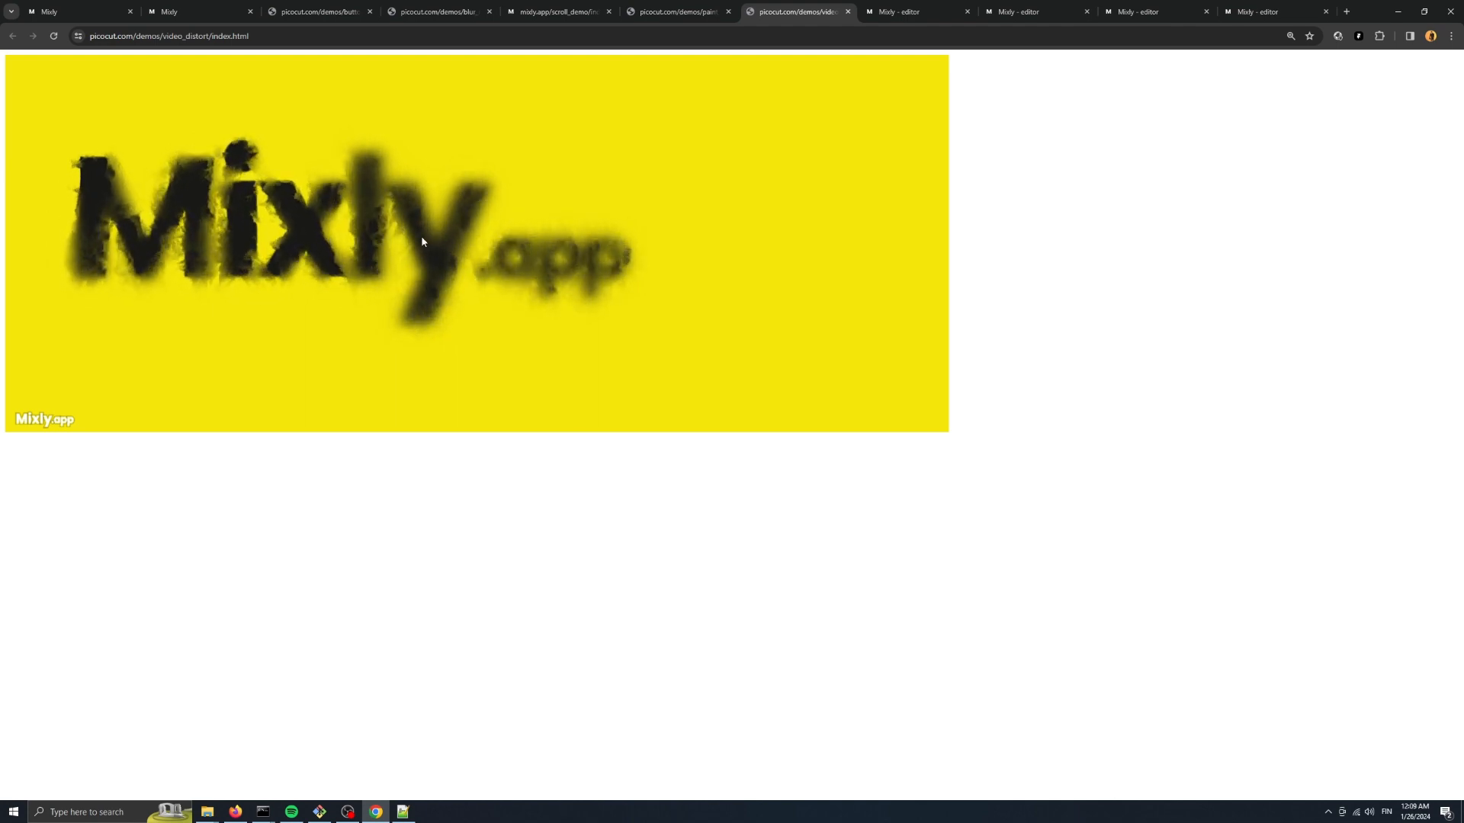
Enlarge the video distort demo page, settling on a zoom of 150%.
key("ctrl+plus")
key("ctrl+plus")
key("ctrl+plus")
key("ctrl+plus")
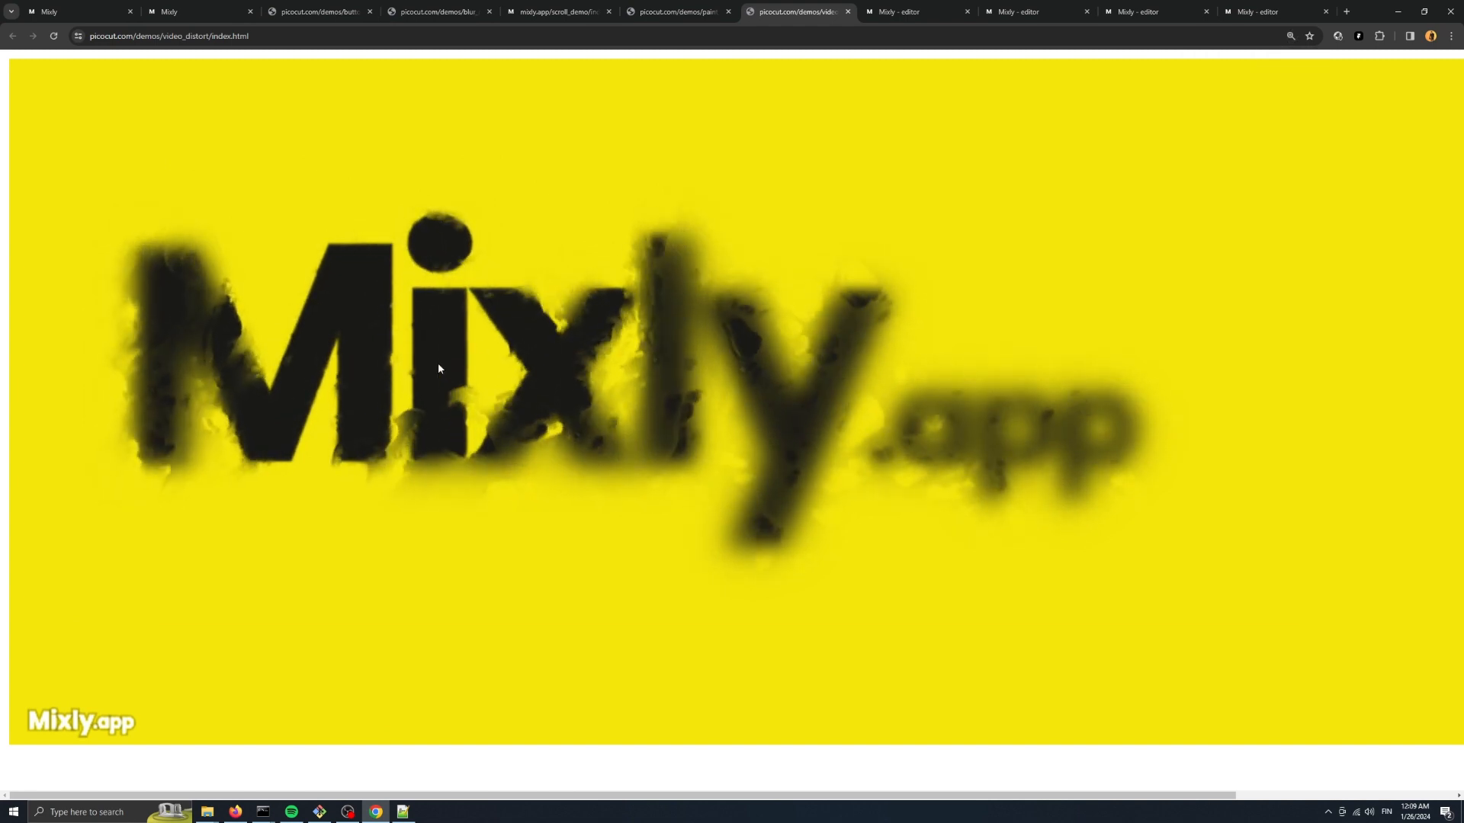
key("ctrl+minus")
key("ctrl+minus")
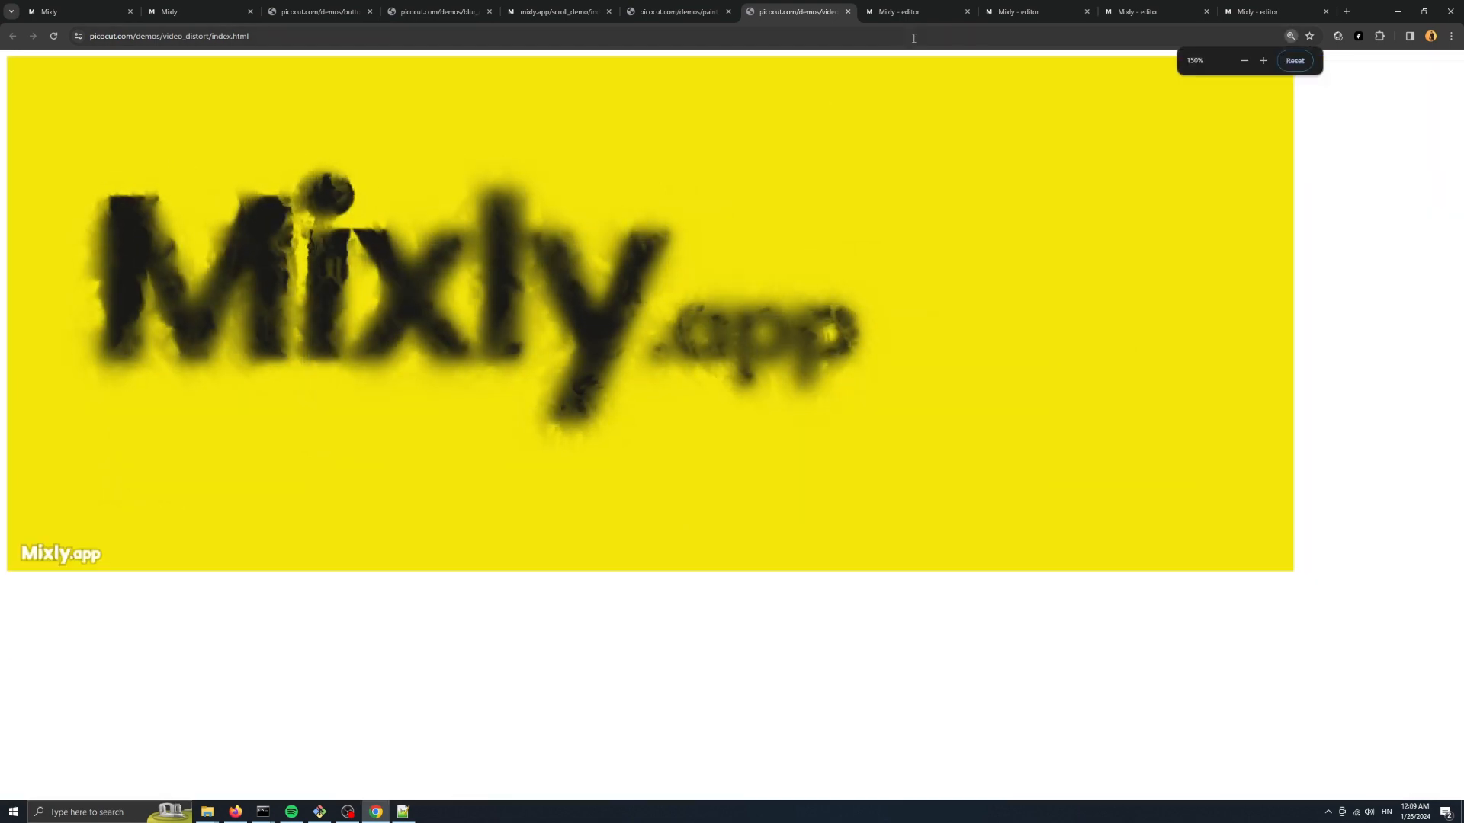
Switch to the OceanLogo project in the Mixly editor.
key("ctrl+Tab")
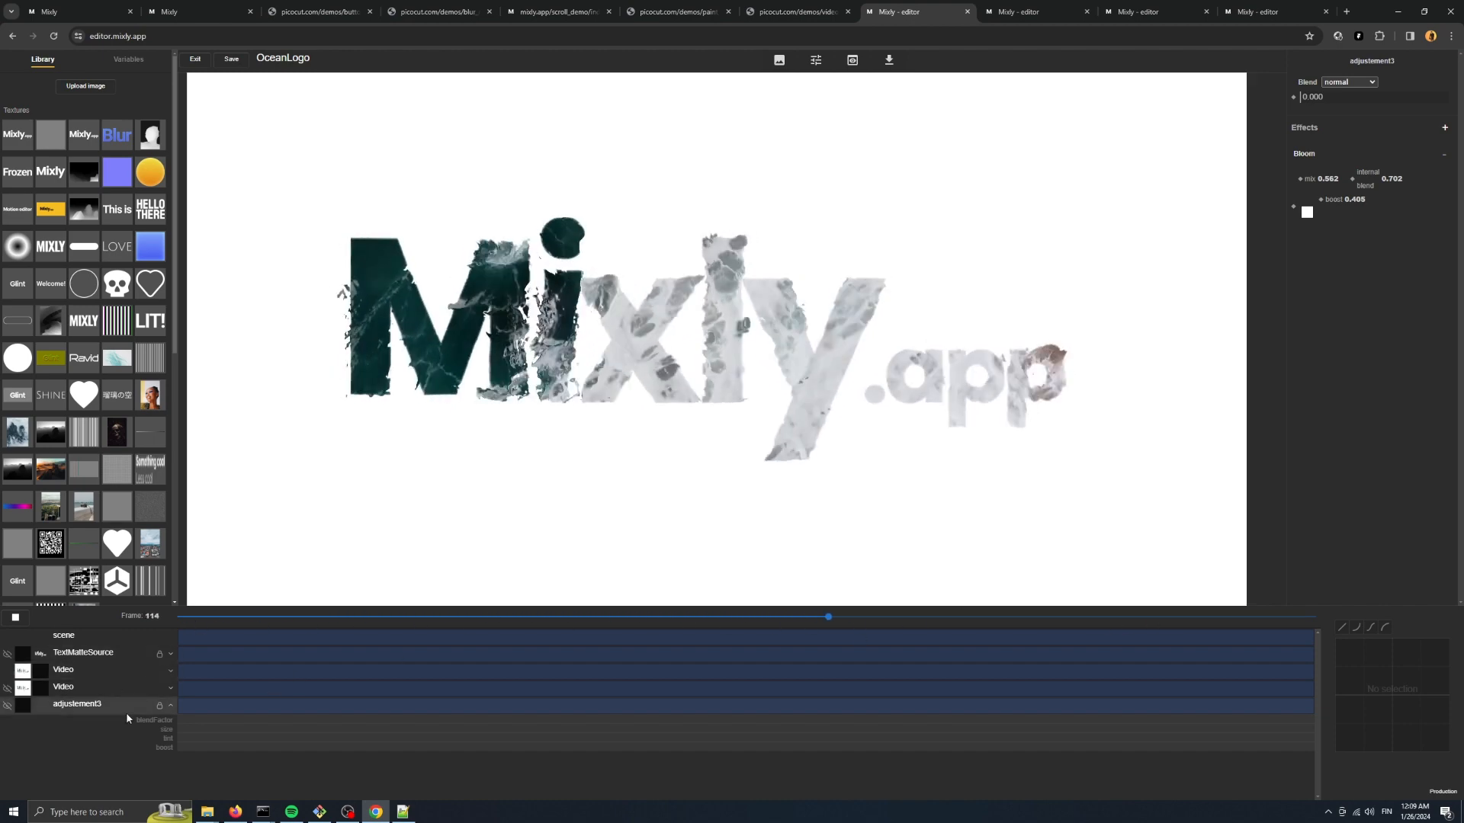
Examine the settings of a Video layer and the adjustement3 layer in the OceanLogo project.
left_click(130, 674)
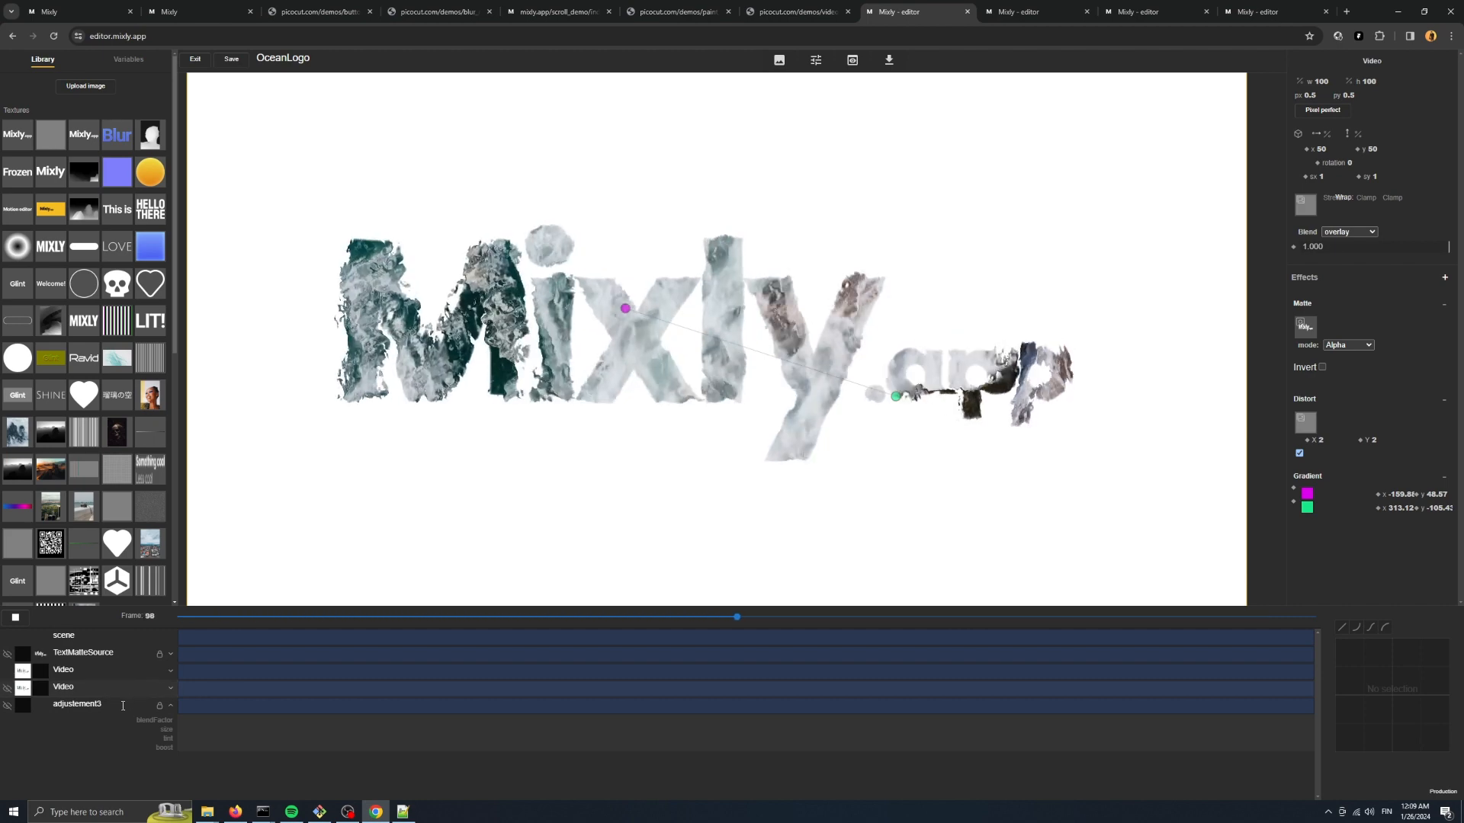
left_click(129, 703)
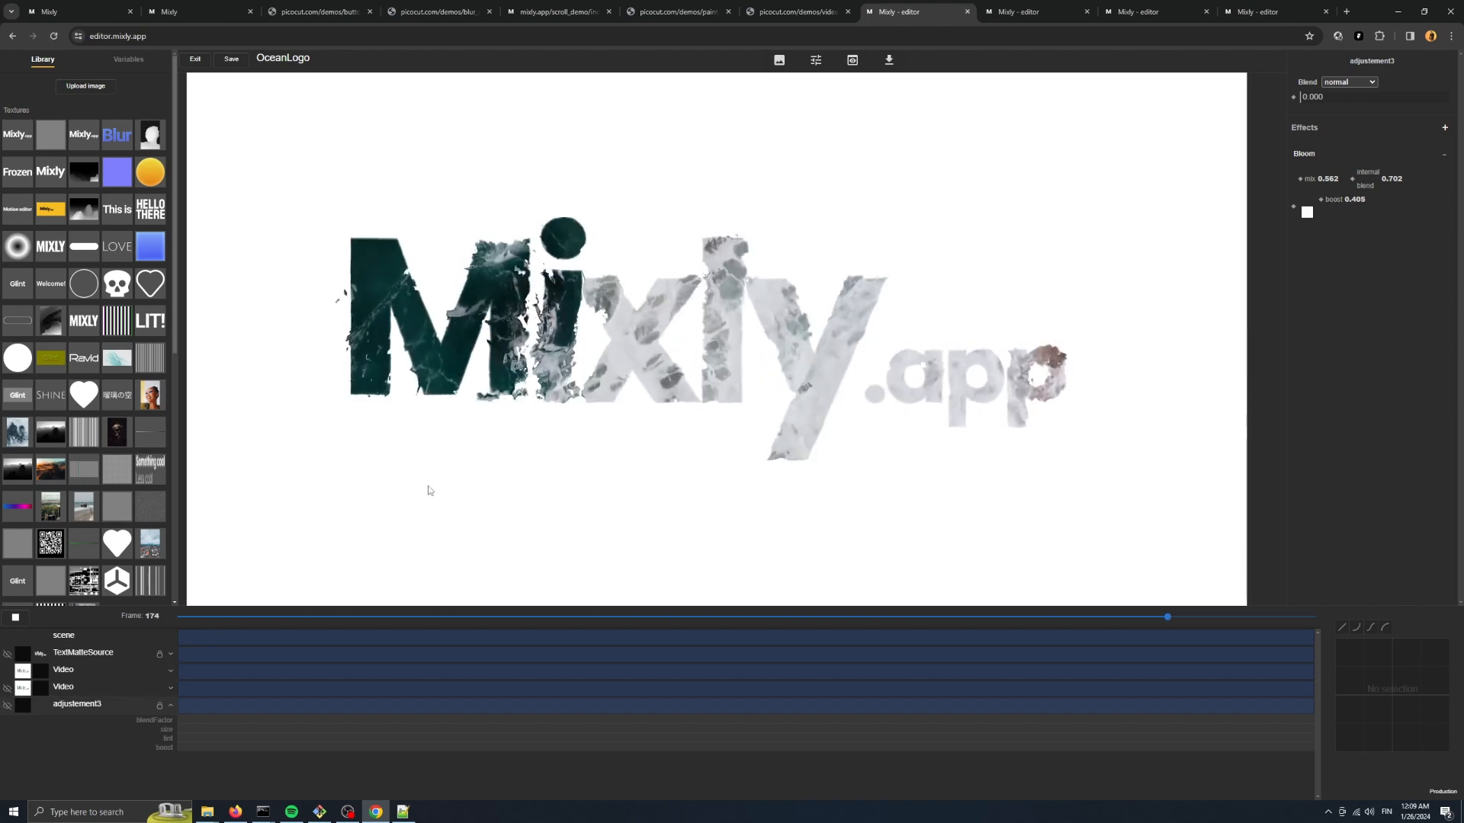
Switch to the BlurryDistortion project and shift the striped glass panel and the blue box up and to the left.
left_click(1012, 12)
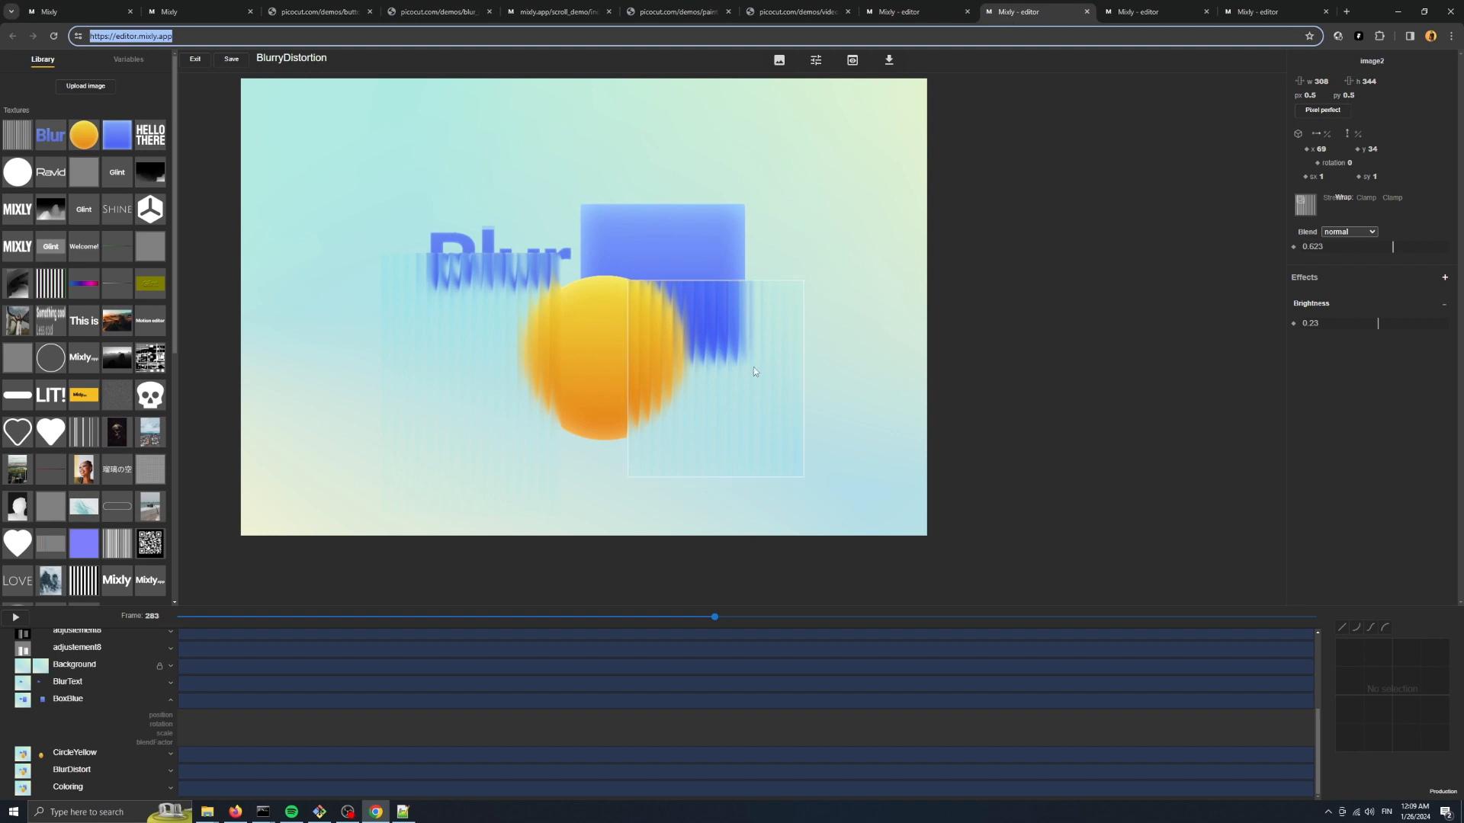
left_click_drag(744, 395, 697, 318)
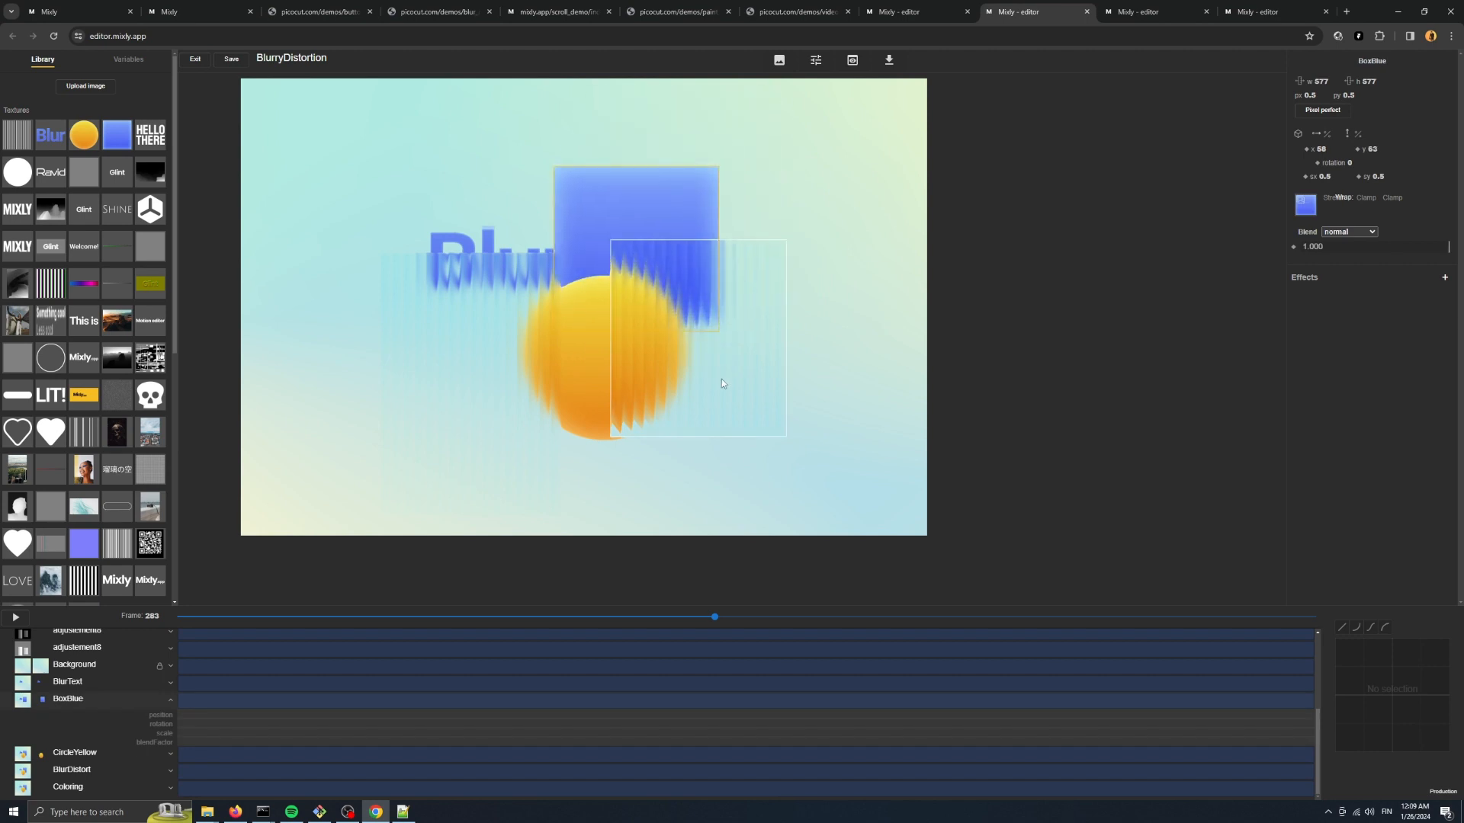
Duplicate the blue box, place the copy at about x 19, y 65 over the start of the Blur text, and delete it.
left_click_drag(659, 232, 393, 226)
key("ctrl+d")
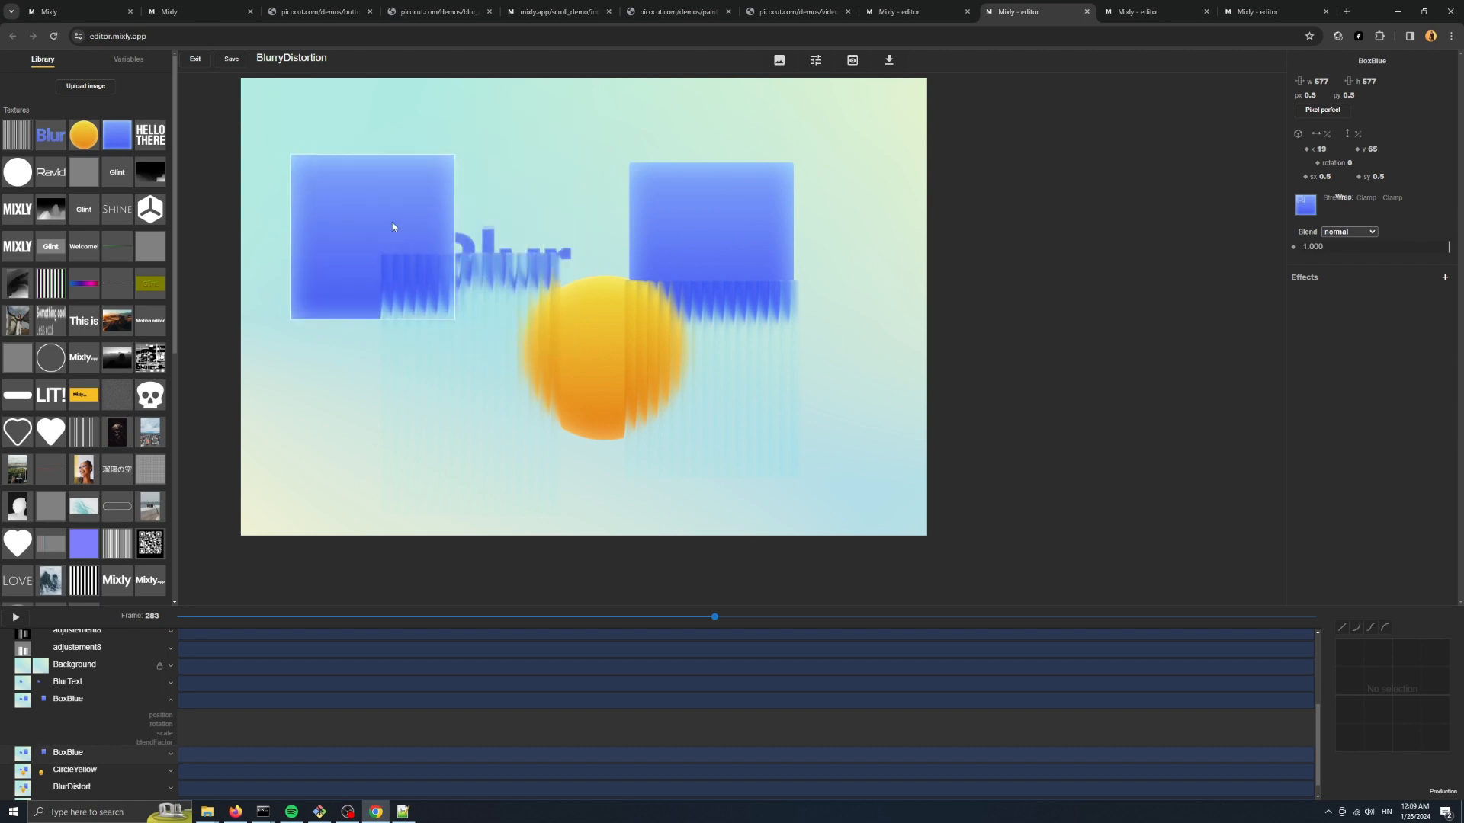
key("Delete")
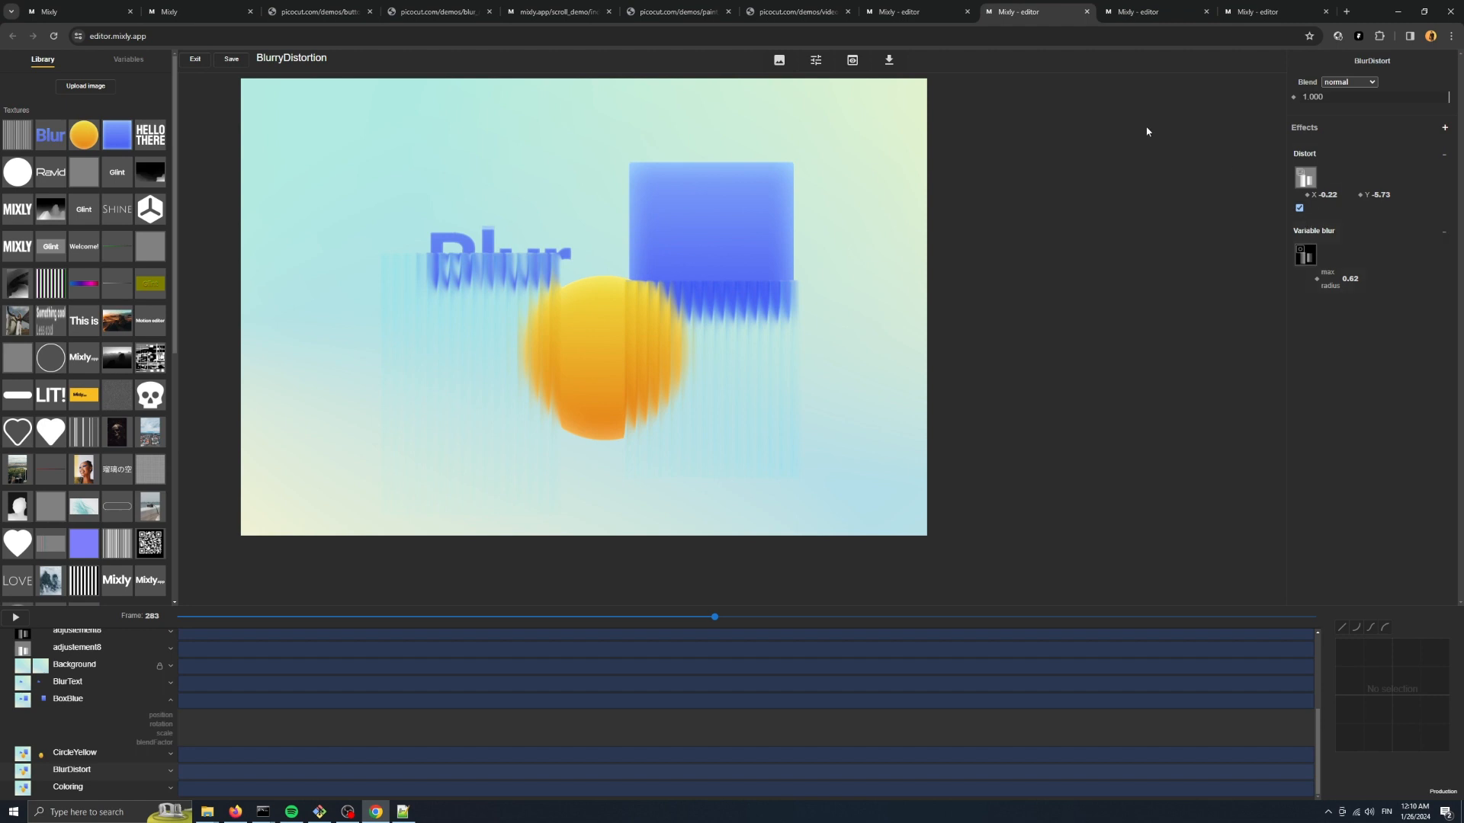
Switch to the Reflection project and reposition the heart and the Mixly.app logo, leaving the logo at about x 36, y 60.
left_click(1127, 17)
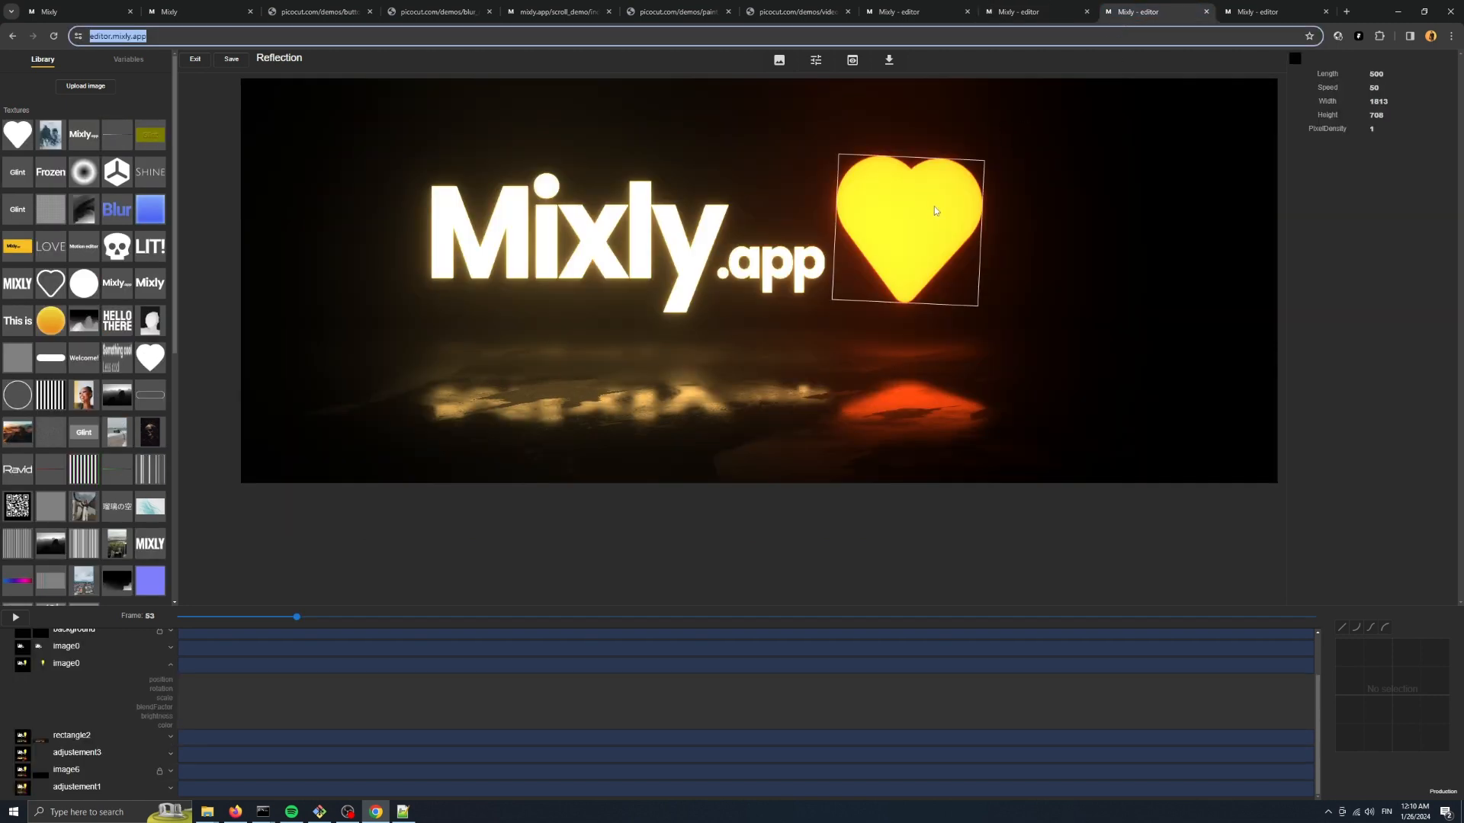
mouse_move(908, 218)
left_mouse_down()
mouse_move(948, 189)
mouse_move(867, 206)
mouse_move(1027, 208)
mouse_move(976, 166)
mouse_move(1005, 218)
mouse_move(893, 216)
left_mouse_up()
mouse_move(645, 273)
left_mouse_down()
mouse_move(613, 230)
mouse_move(639, 275)
left_mouse_up()
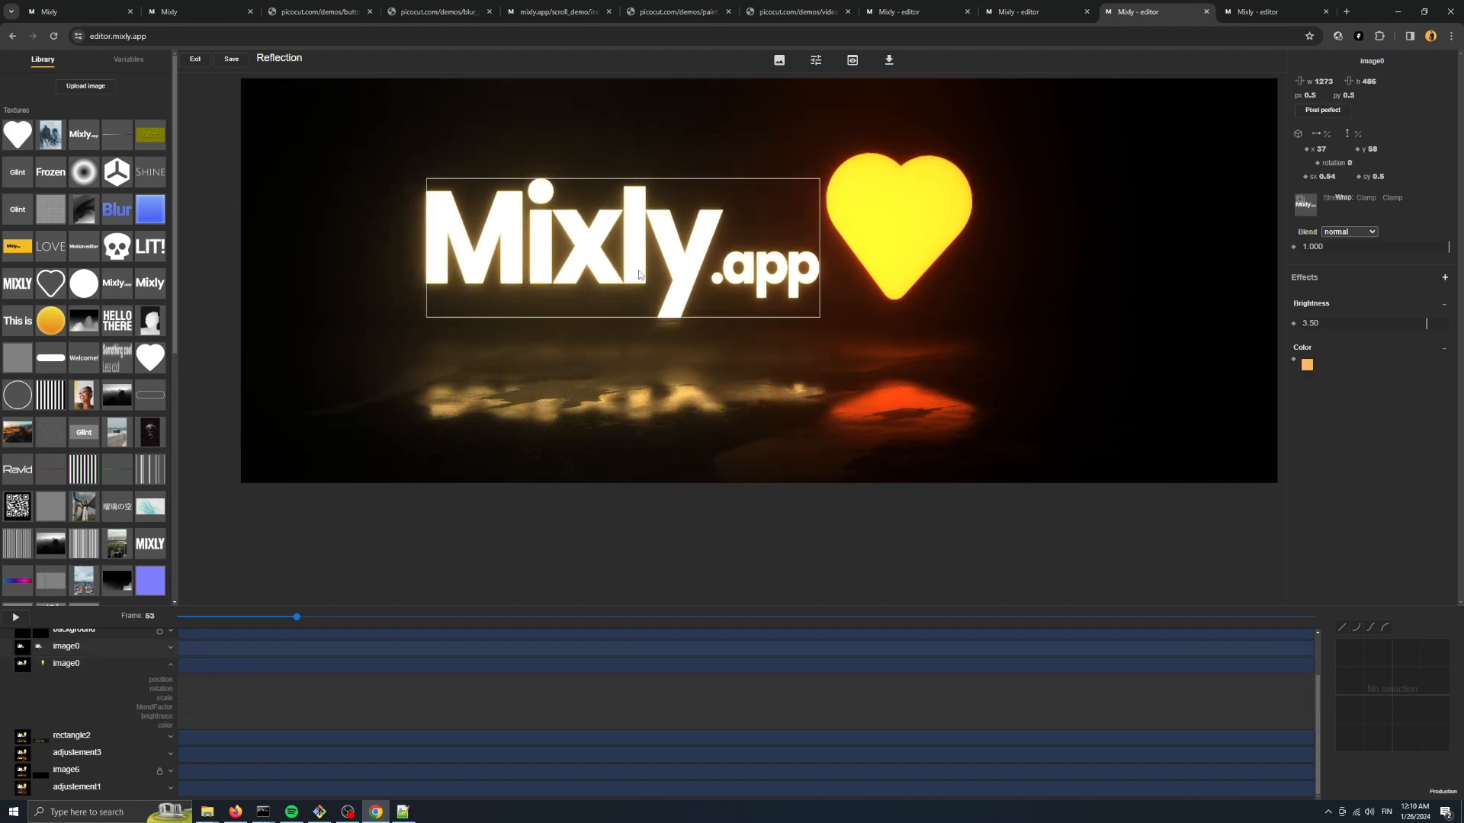
left_click_drag(910, 240, 879, 286)
left_click_drag(585, 273, 577, 264)
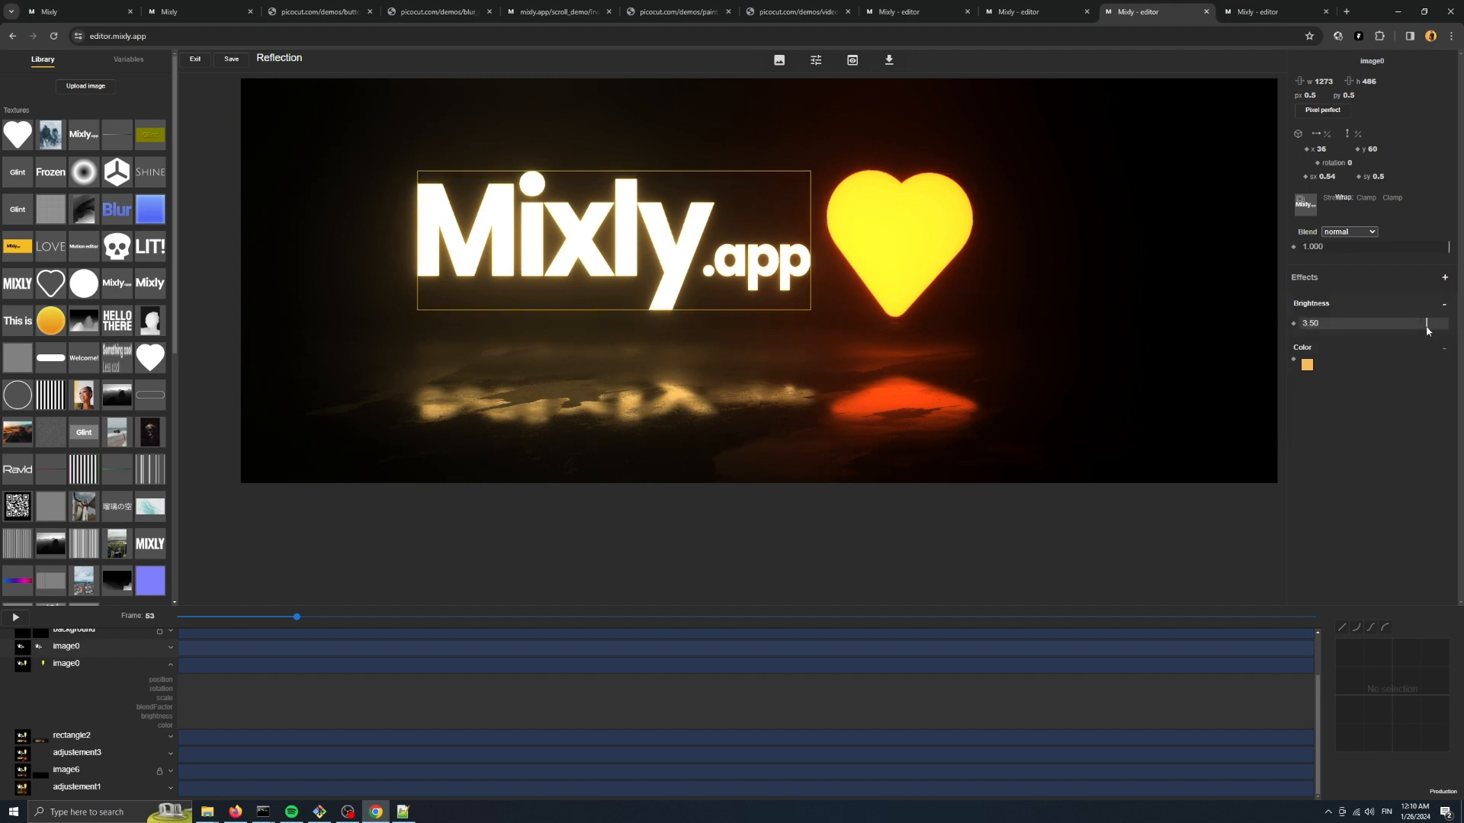
Adjust the Mixly.app logo's brightness and set the Bloom mix of the adjustement1 layer to 0.622.
mouse_move(1428, 329)
left_mouse_down()
mouse_move(1448, 319)
mouse_move(1415, 325)
mouse_move(1453, 331)
left_mouse_up()
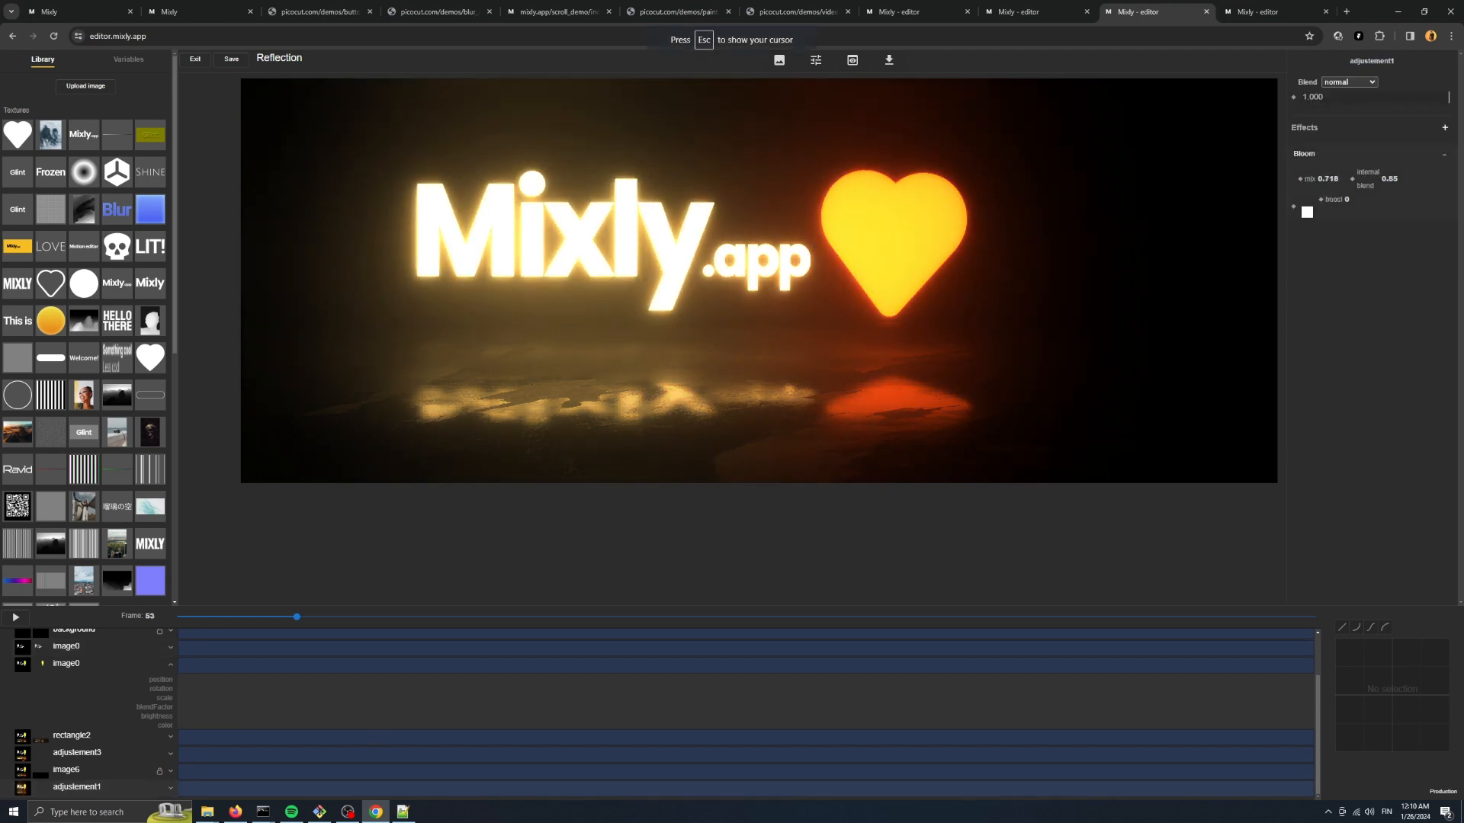
mouse_move(1326, 179)
left_mouse_down()
mouse_move(1373, 179)
mouse_move(1323, 179)
left_mouse_up()
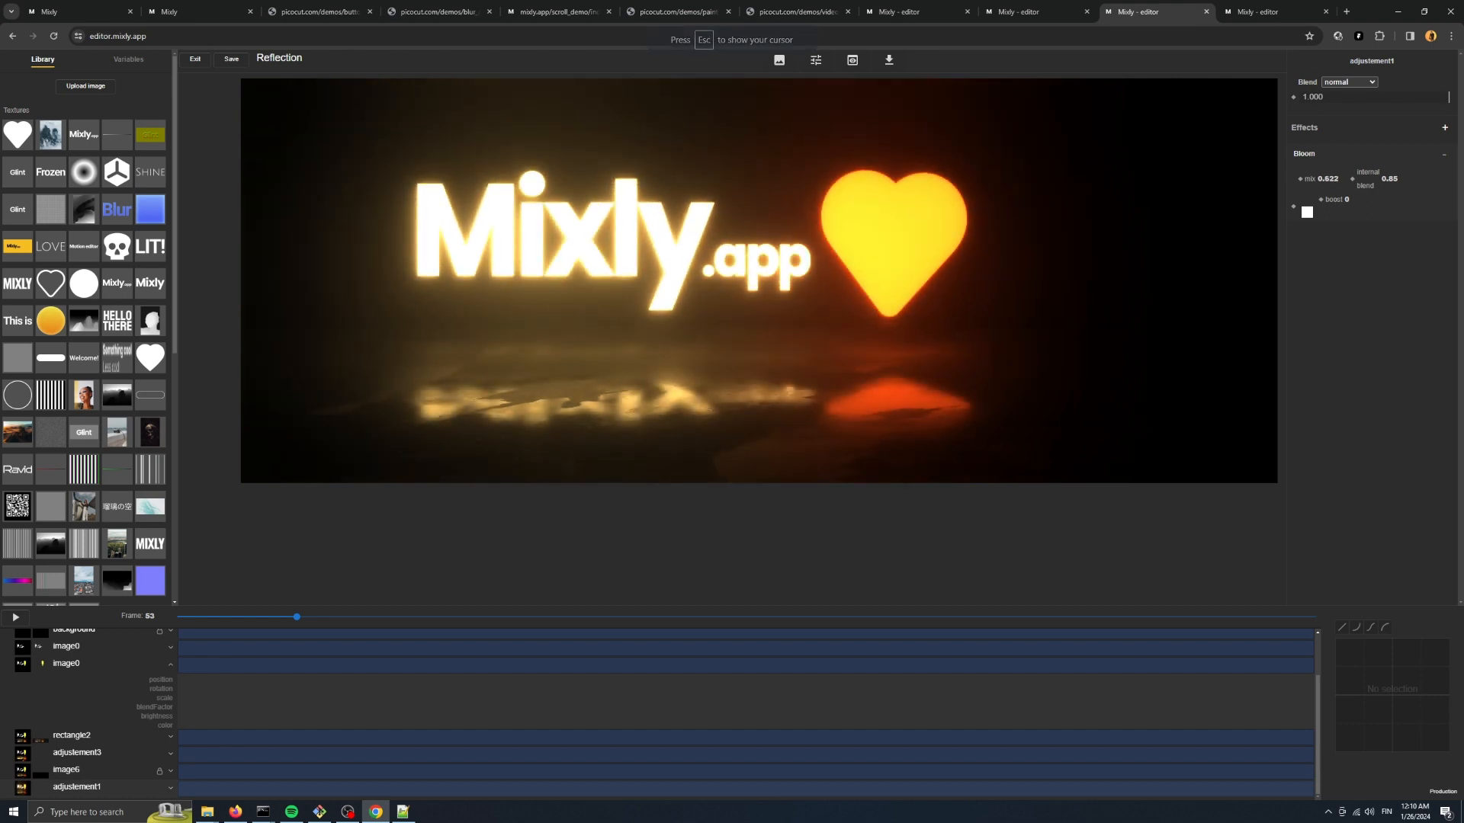
Try red and other tints as the Bloom colour of the adjustement1 layer and return it to white.
left_click(1309, 213)
left_click(1259, 205)
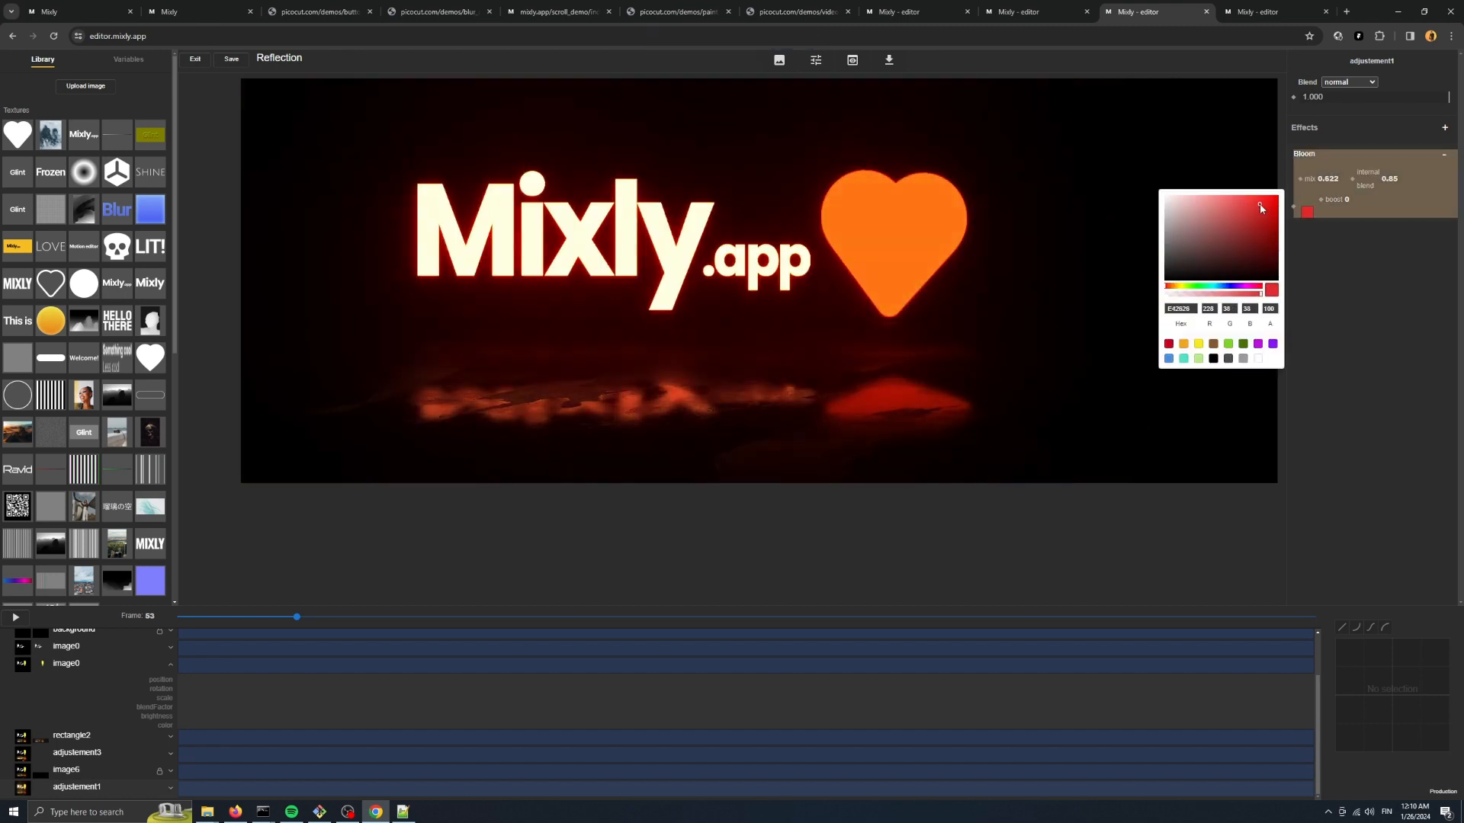
left_click(1236, 200)
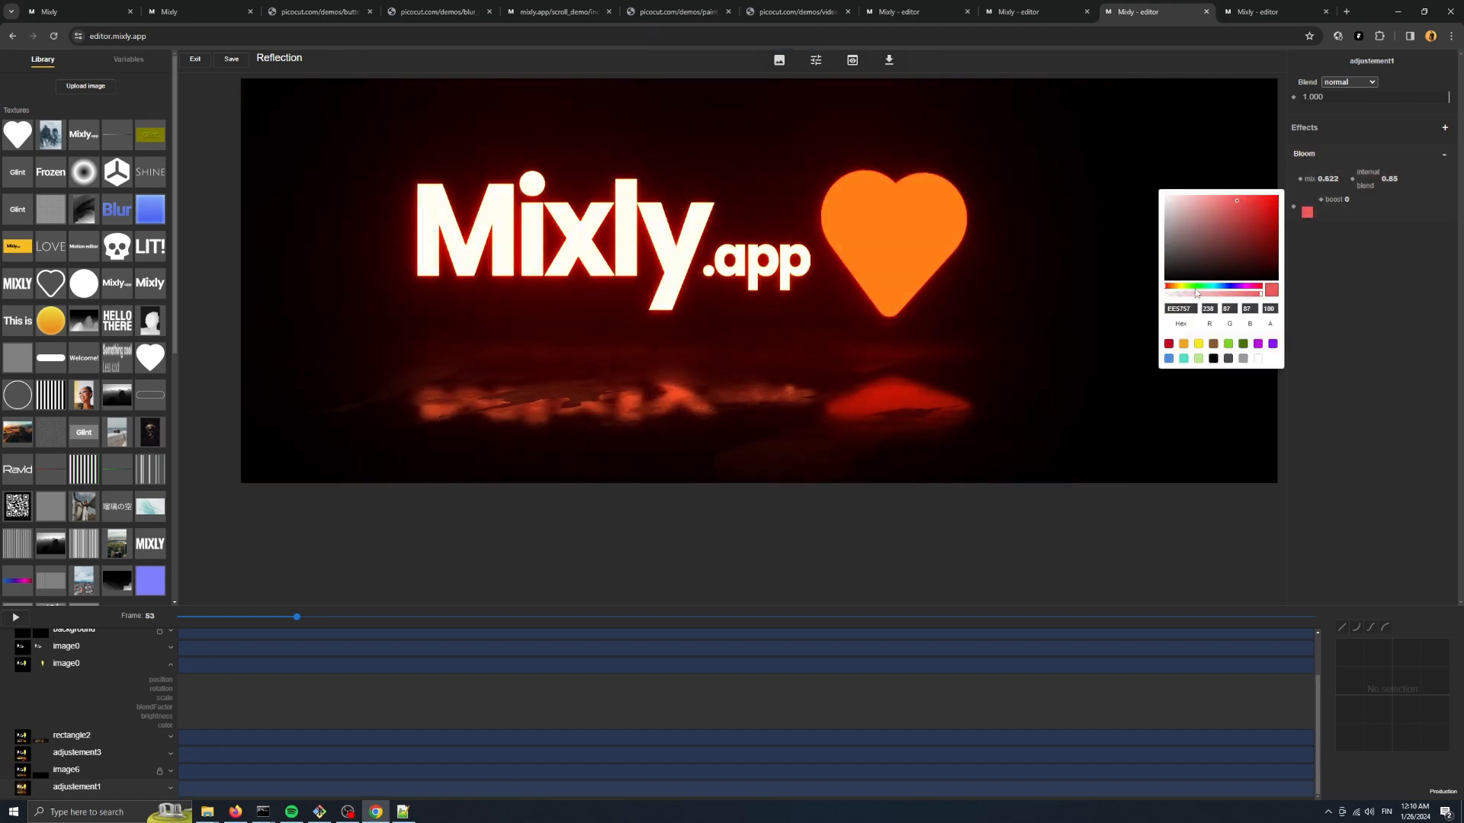
left_click(1187, 289)
left_click_drag(1207, 285, 1177, 286)
left_click_drag(1184, 224, 1161, 192)
left_click(1344, 349)
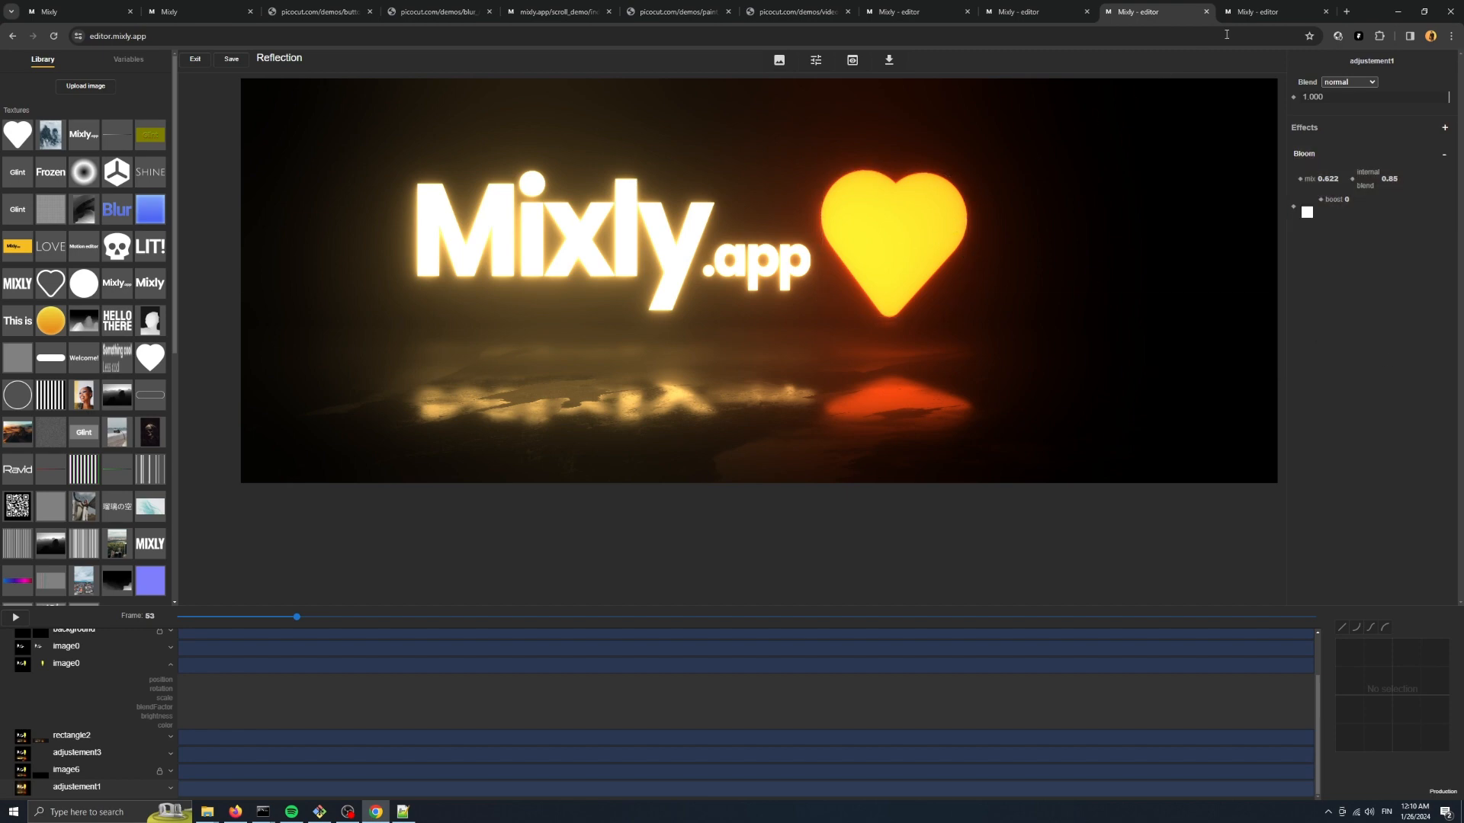
Switch to the Mixly project overview and create a new document.
left_click(1250, 21)
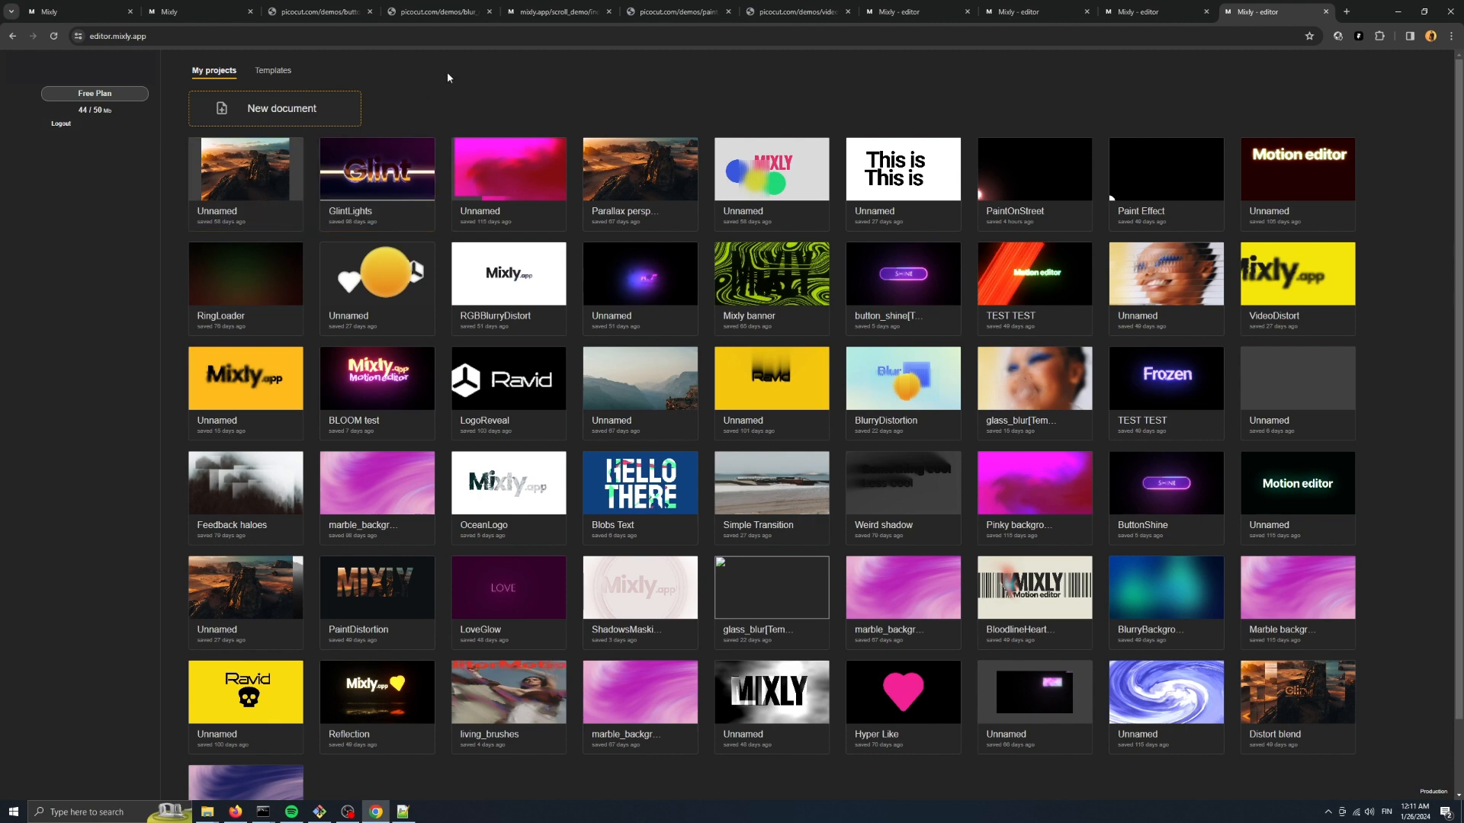
left_click(278, 116)
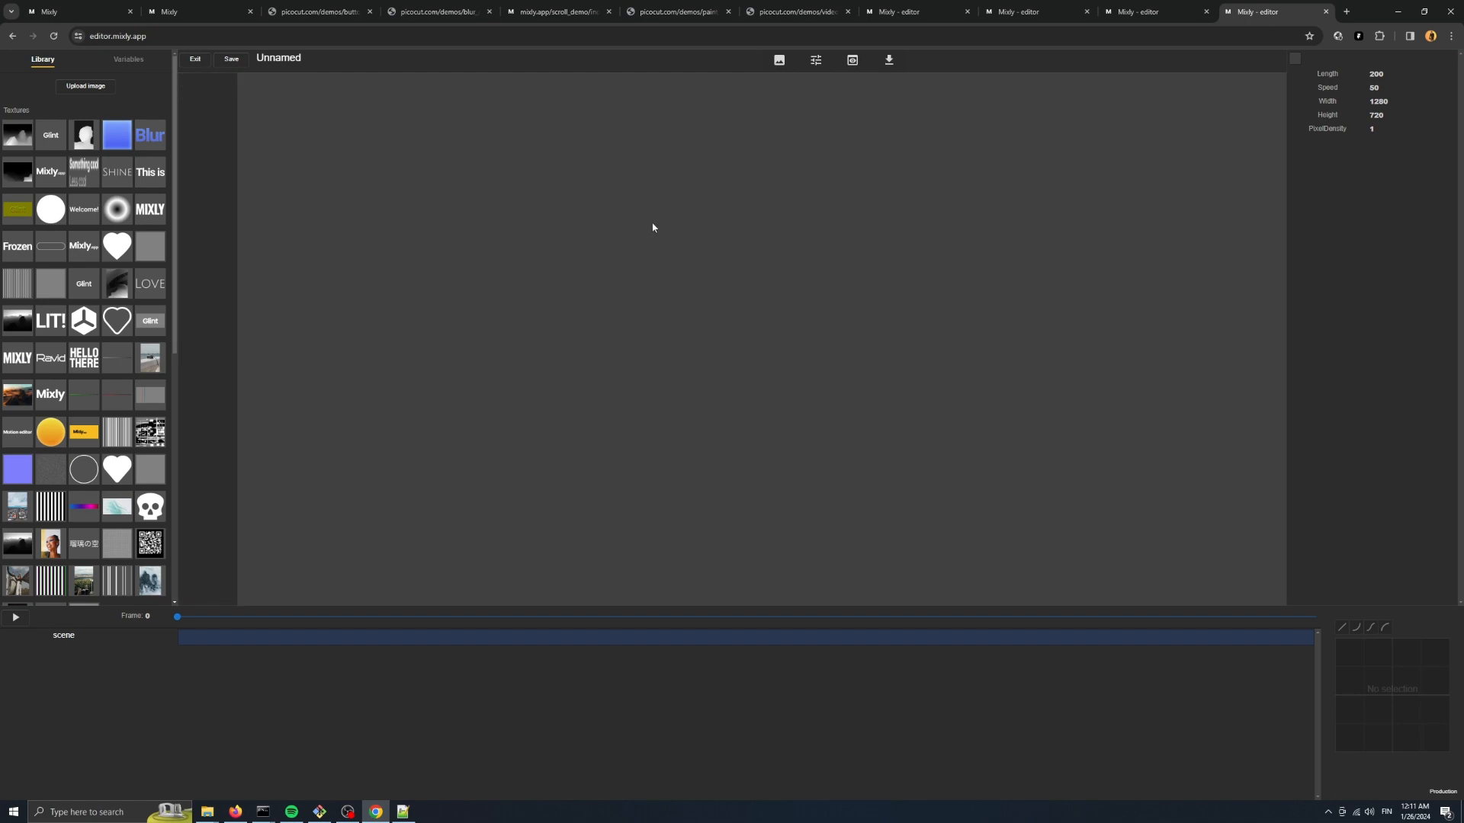
left_click(86, 86)
left_click(683, 427)
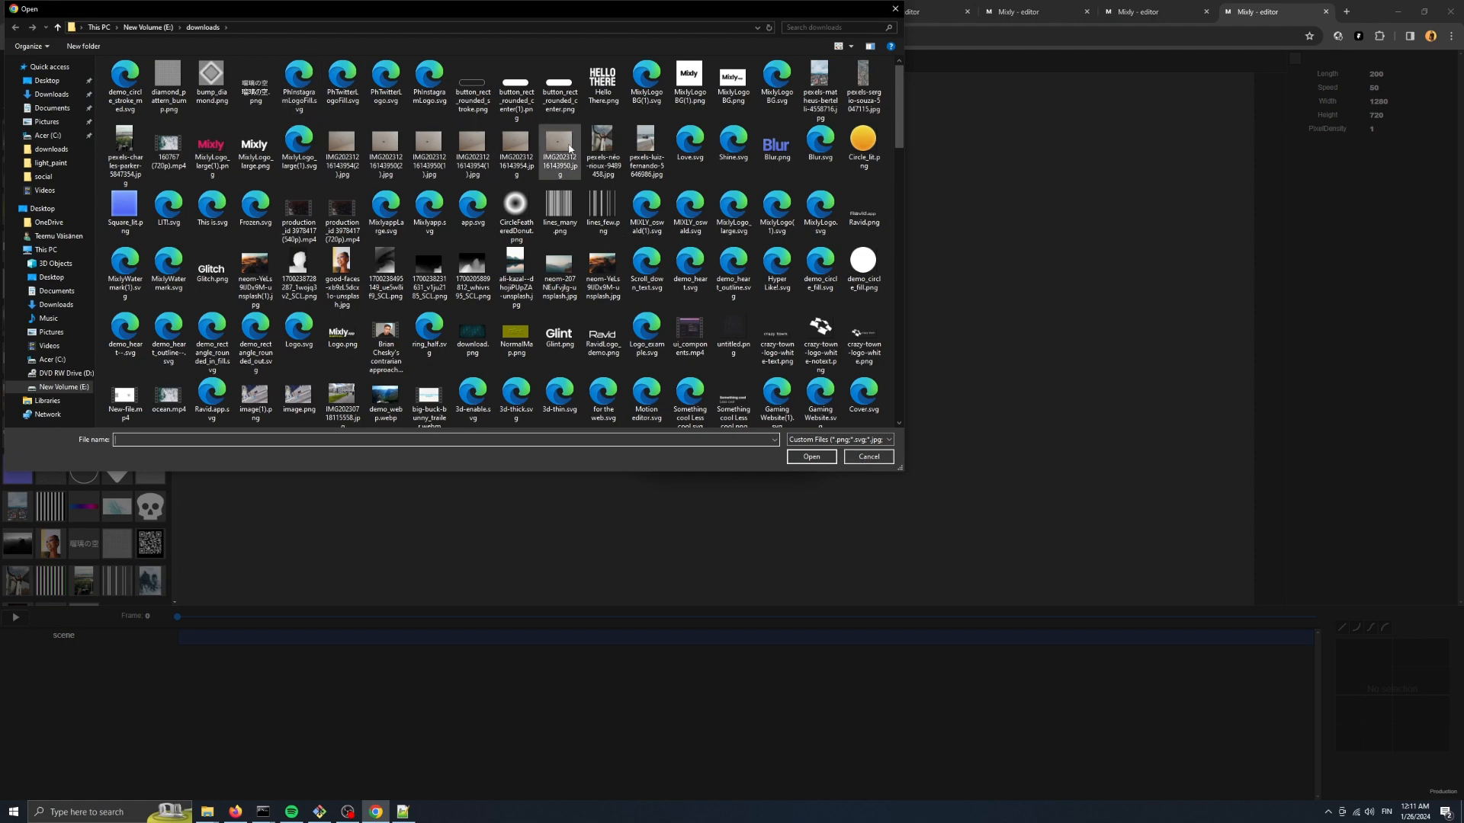
left_click(194, 86)
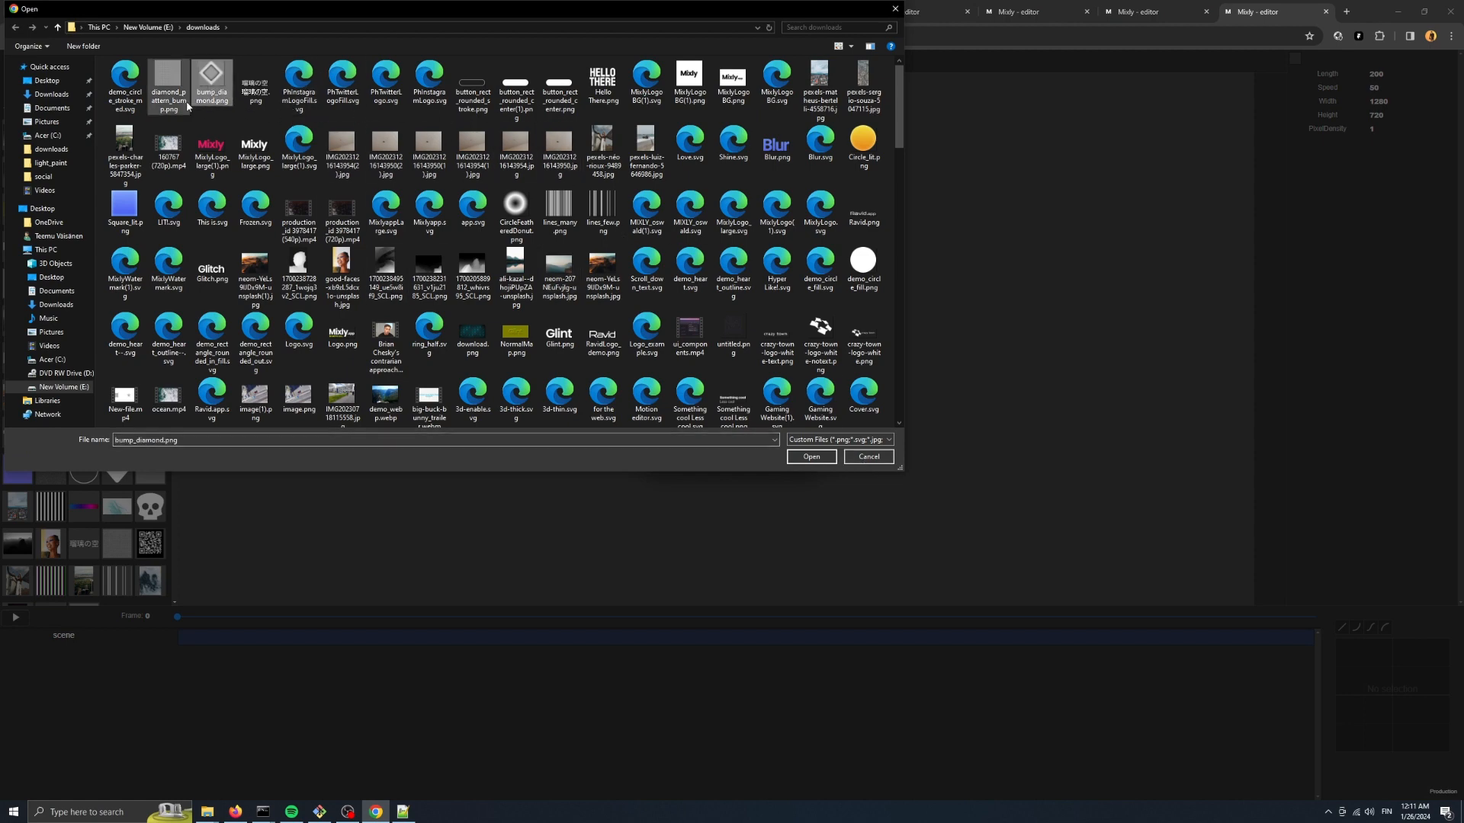
left_click(856, 461)
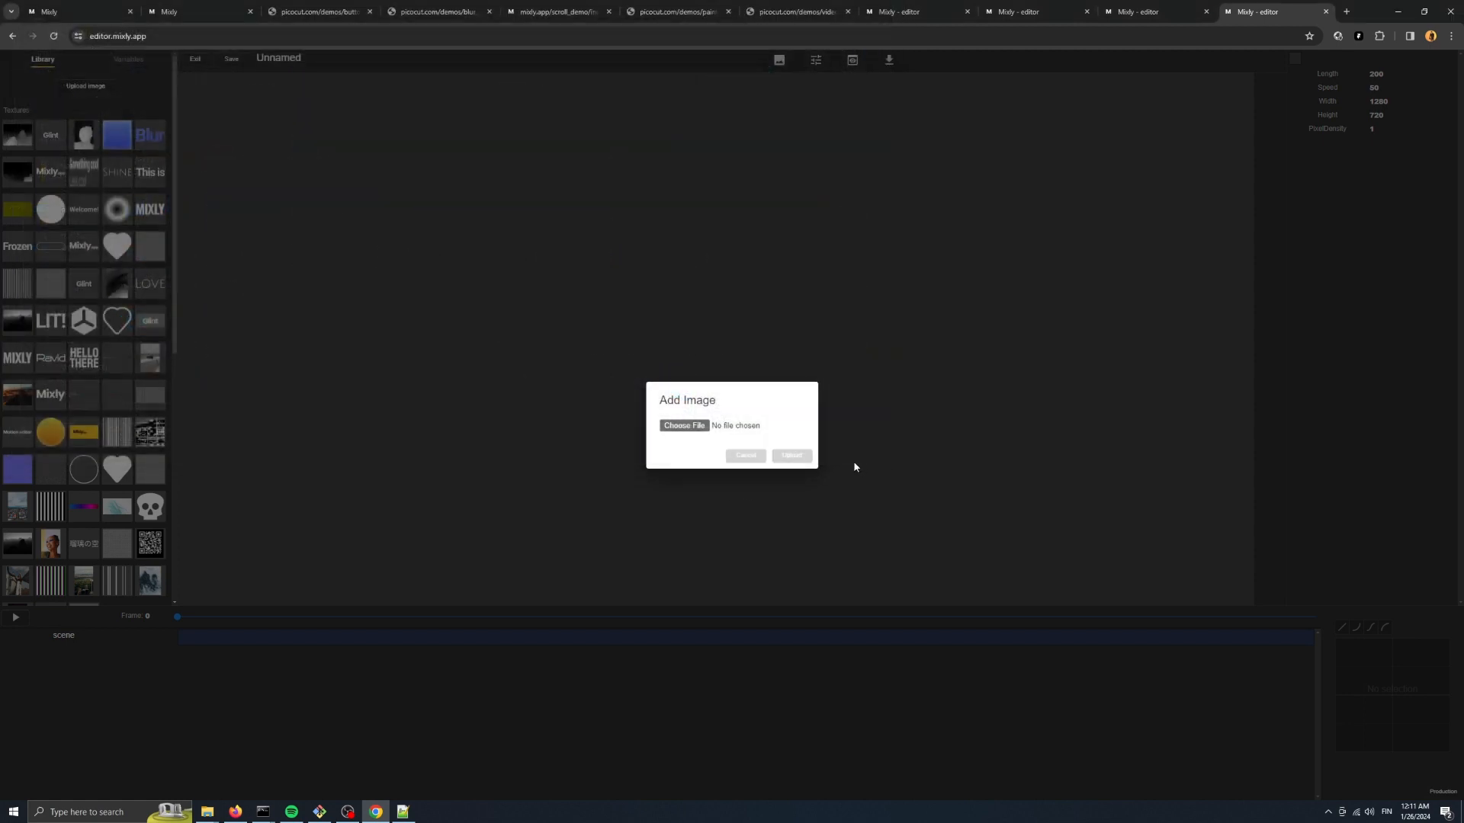
left_click(481, 427)
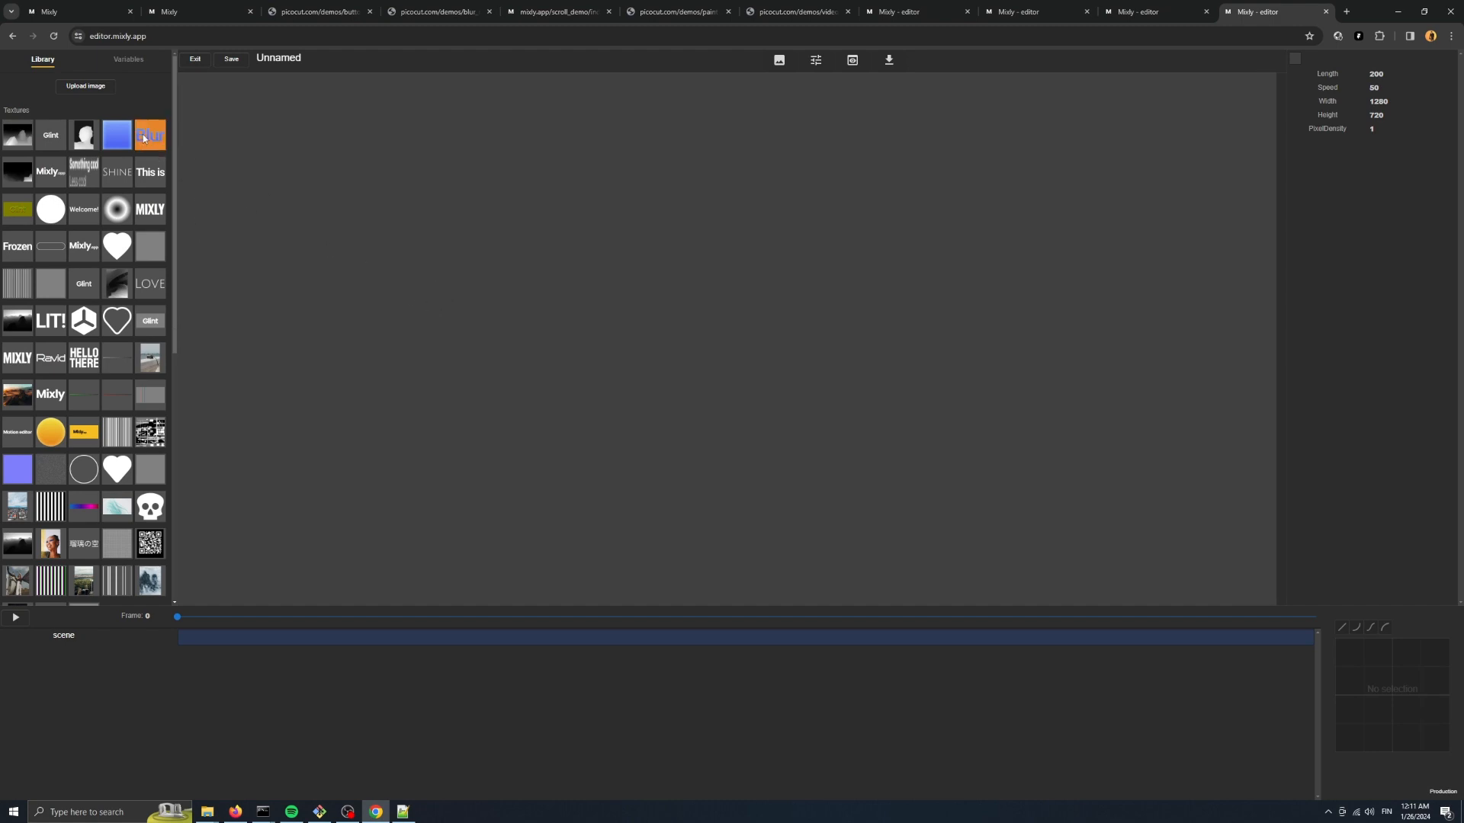
Add the Blur text texture from the library to the scene and place it near the centre at about x 46, y 45.
left_click_drag(145, 137, 454, 197)
left_click_drag(551, 261, 650, 380)
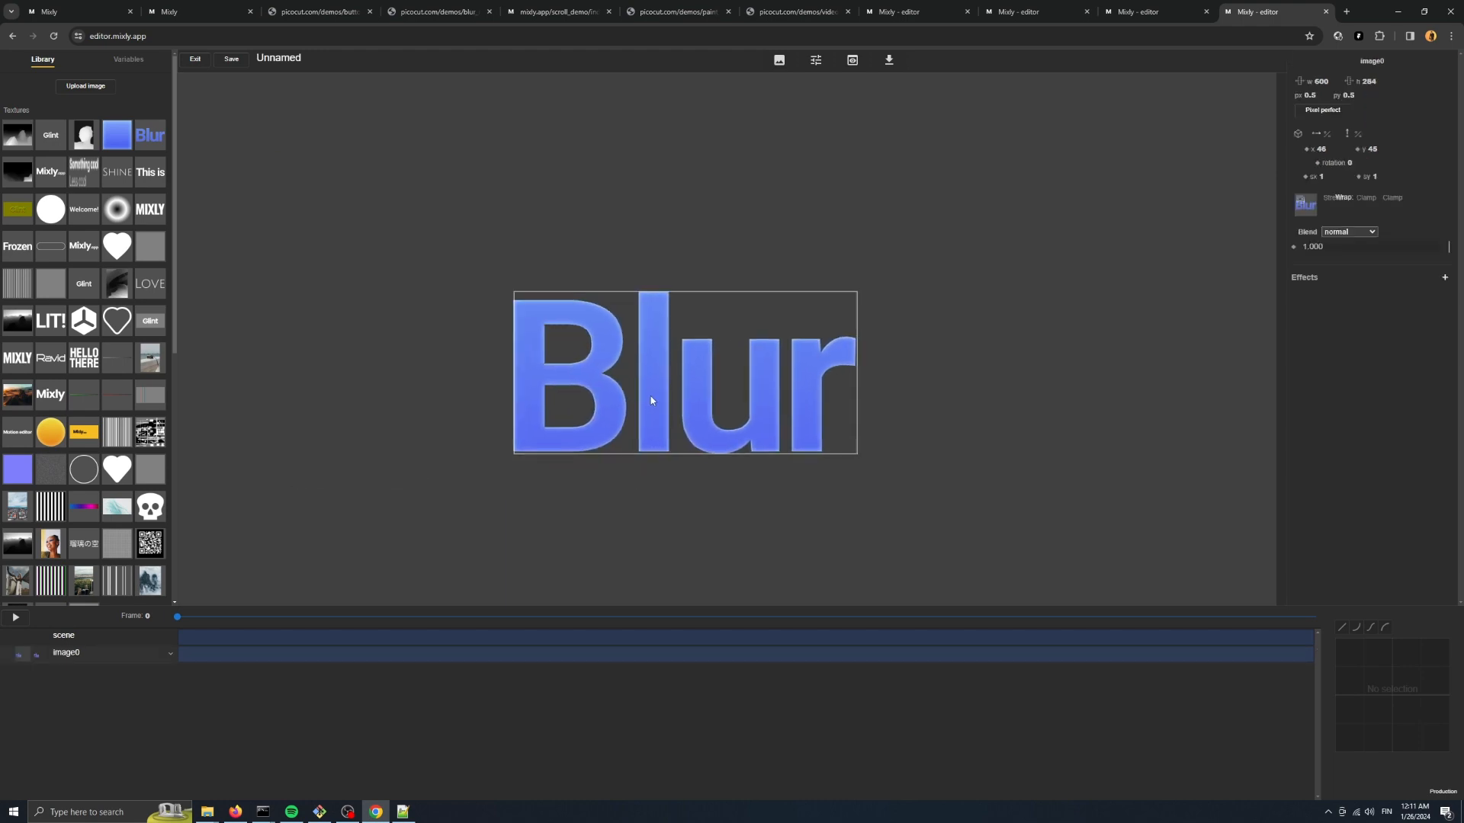
left_click(428, 323)
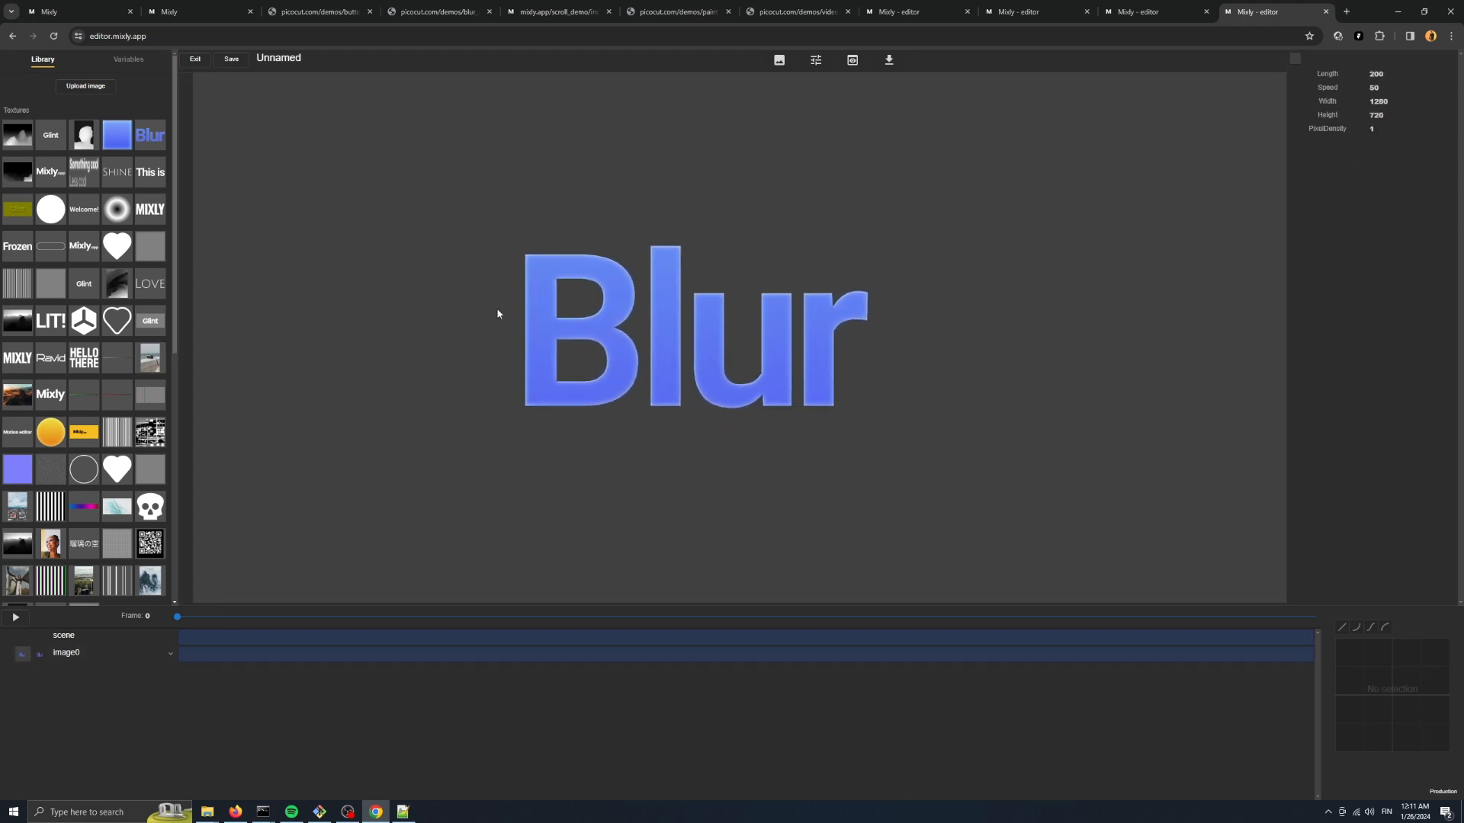
left_click(657, 320)
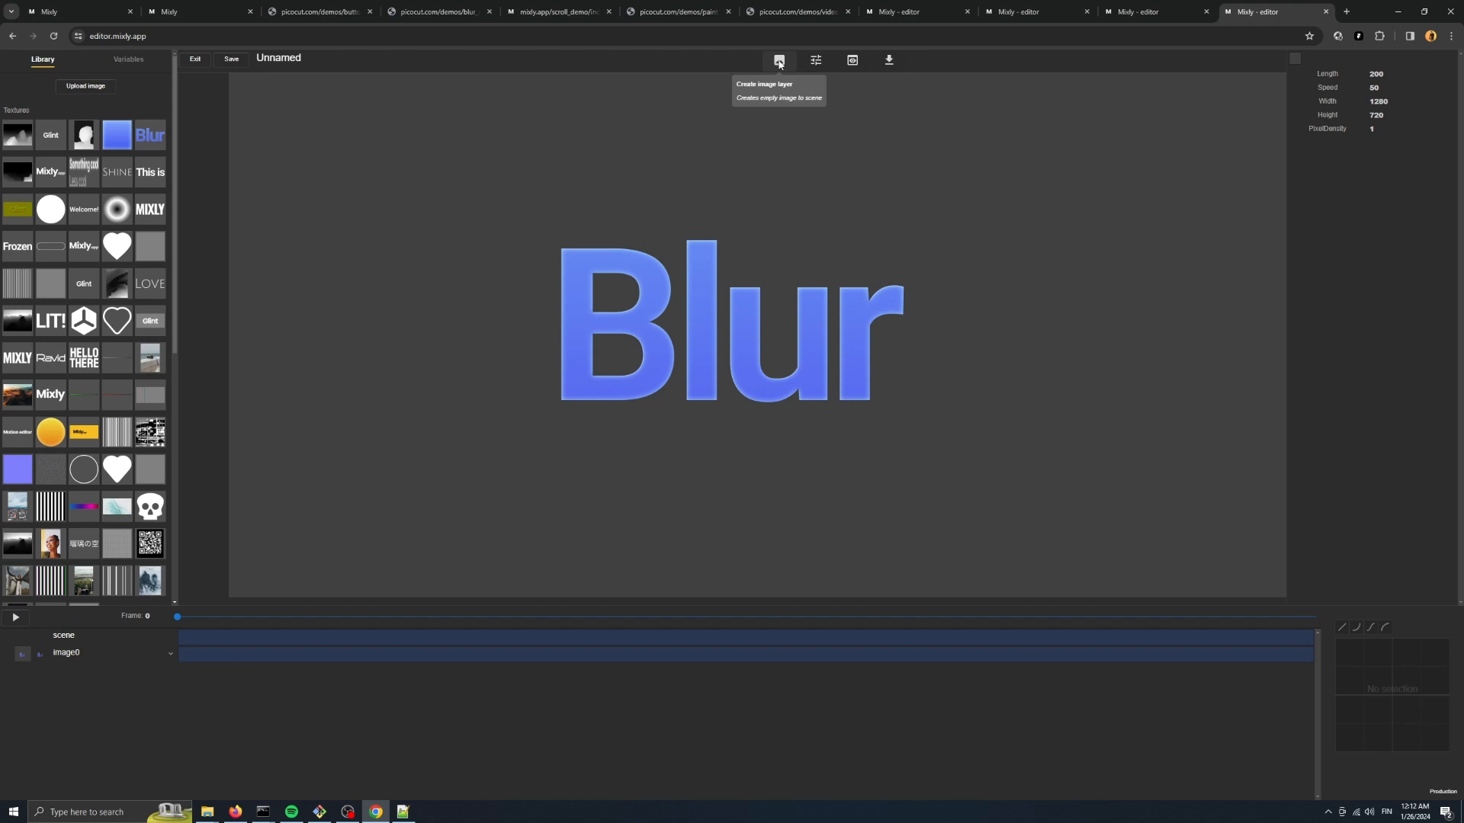
left_click(709, 320)
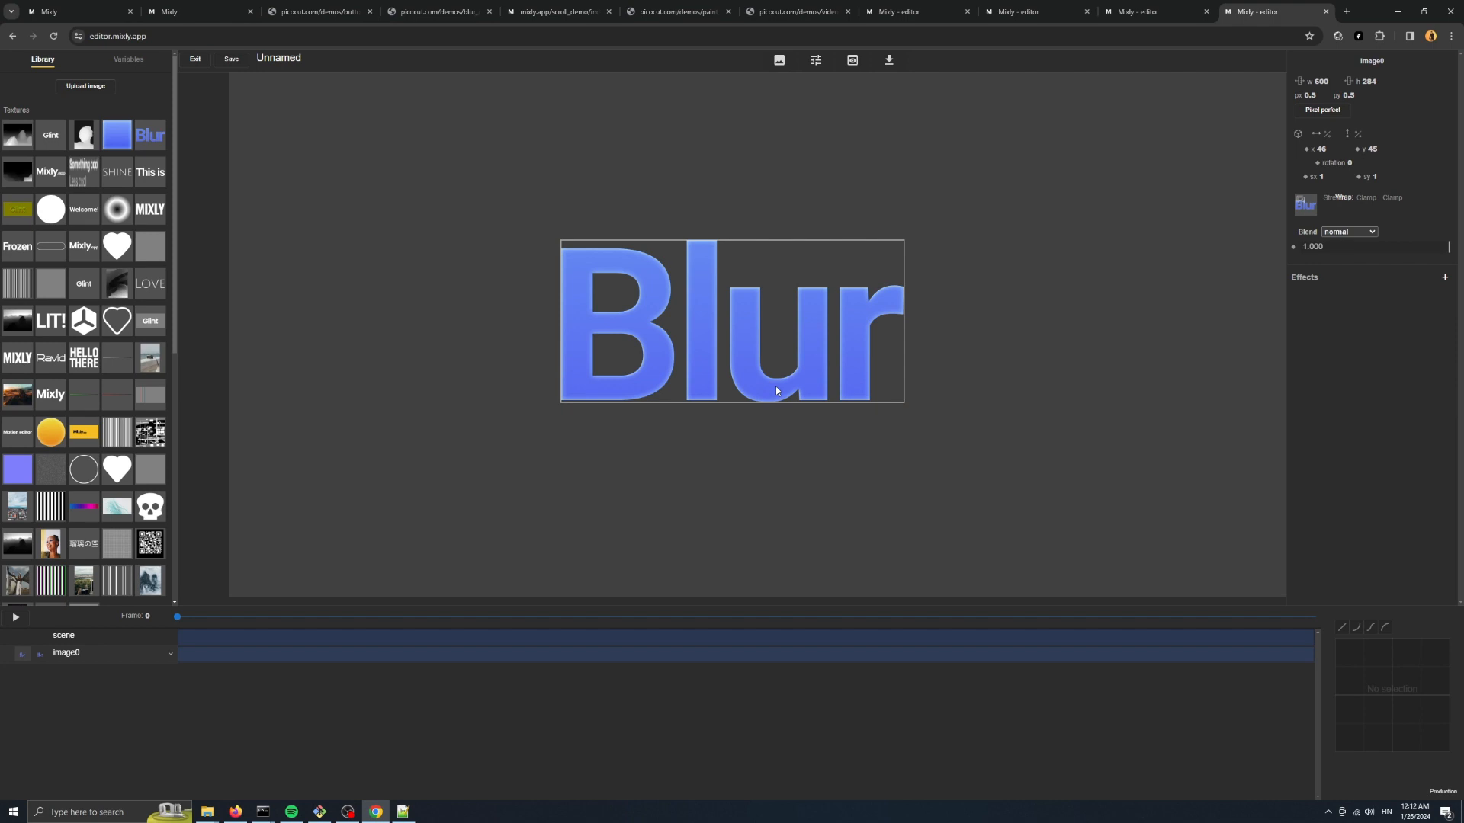
Create an empty image layer over the Blur text at about x 43, y 55 and give it the MIXLY texture.
left_click(779, 59)
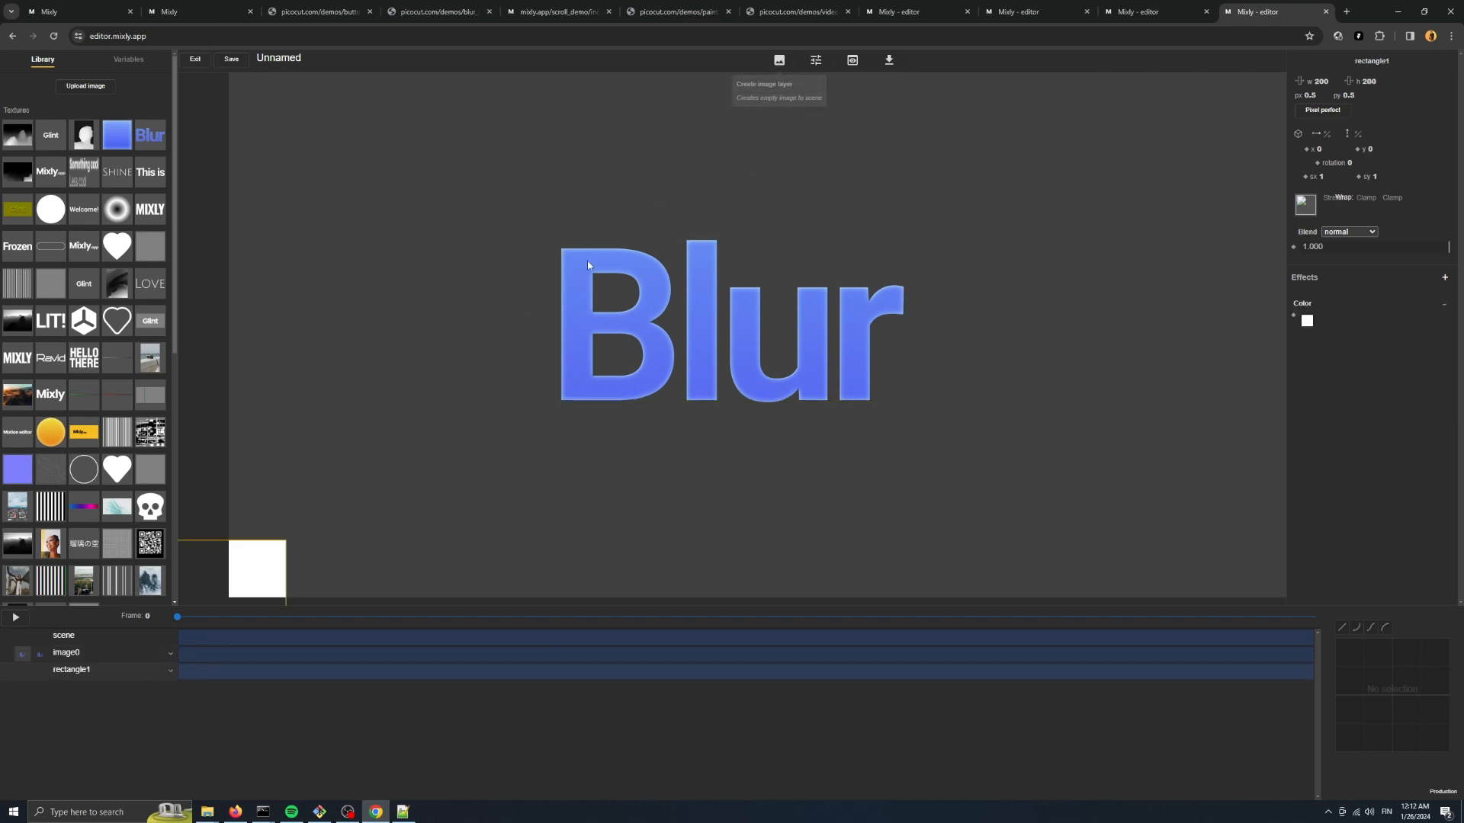
left_click_drag(267, 580, 720, 265)
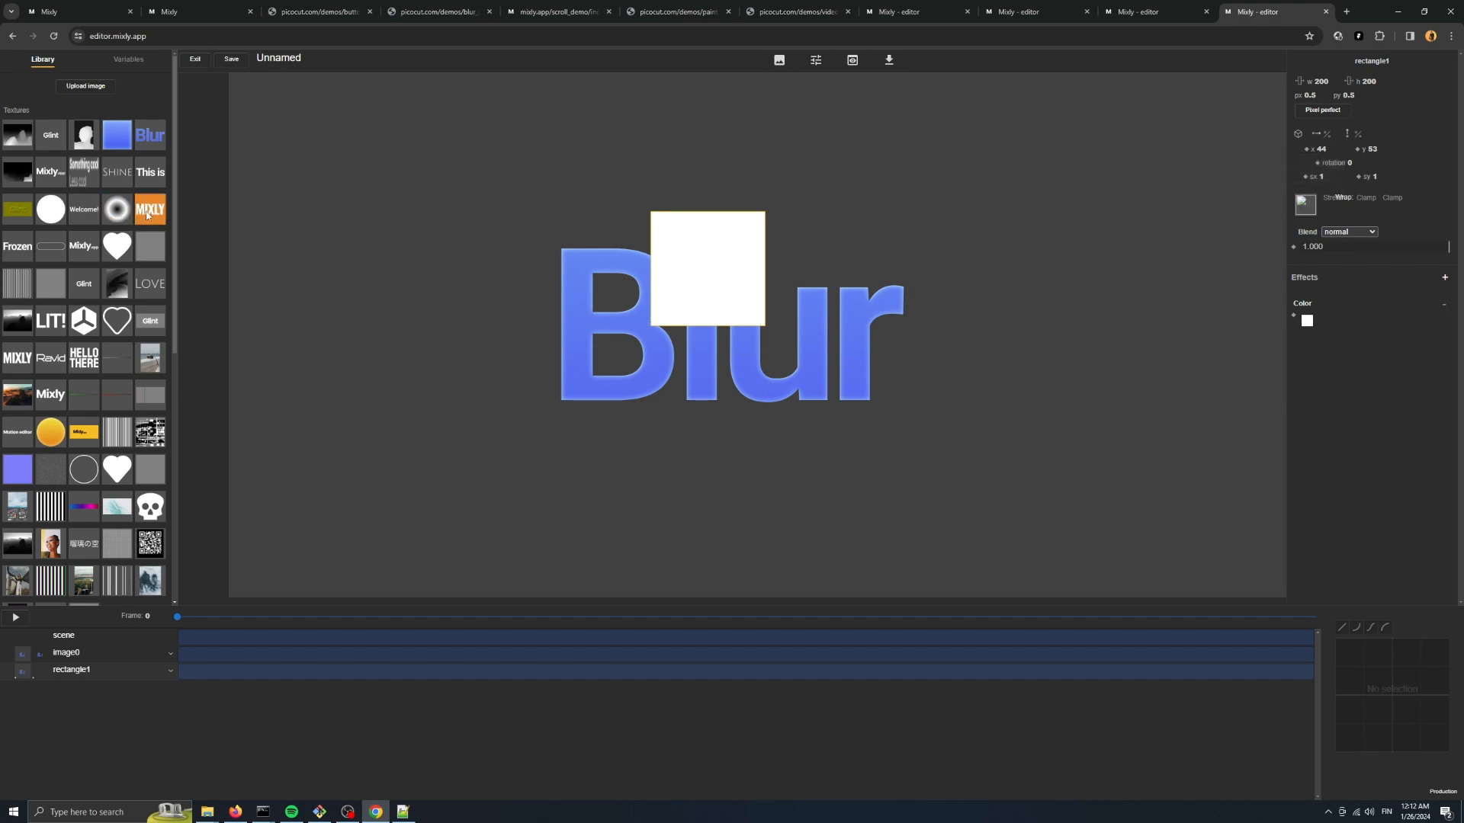
left_click_drag(148, 216, 1305, 206)
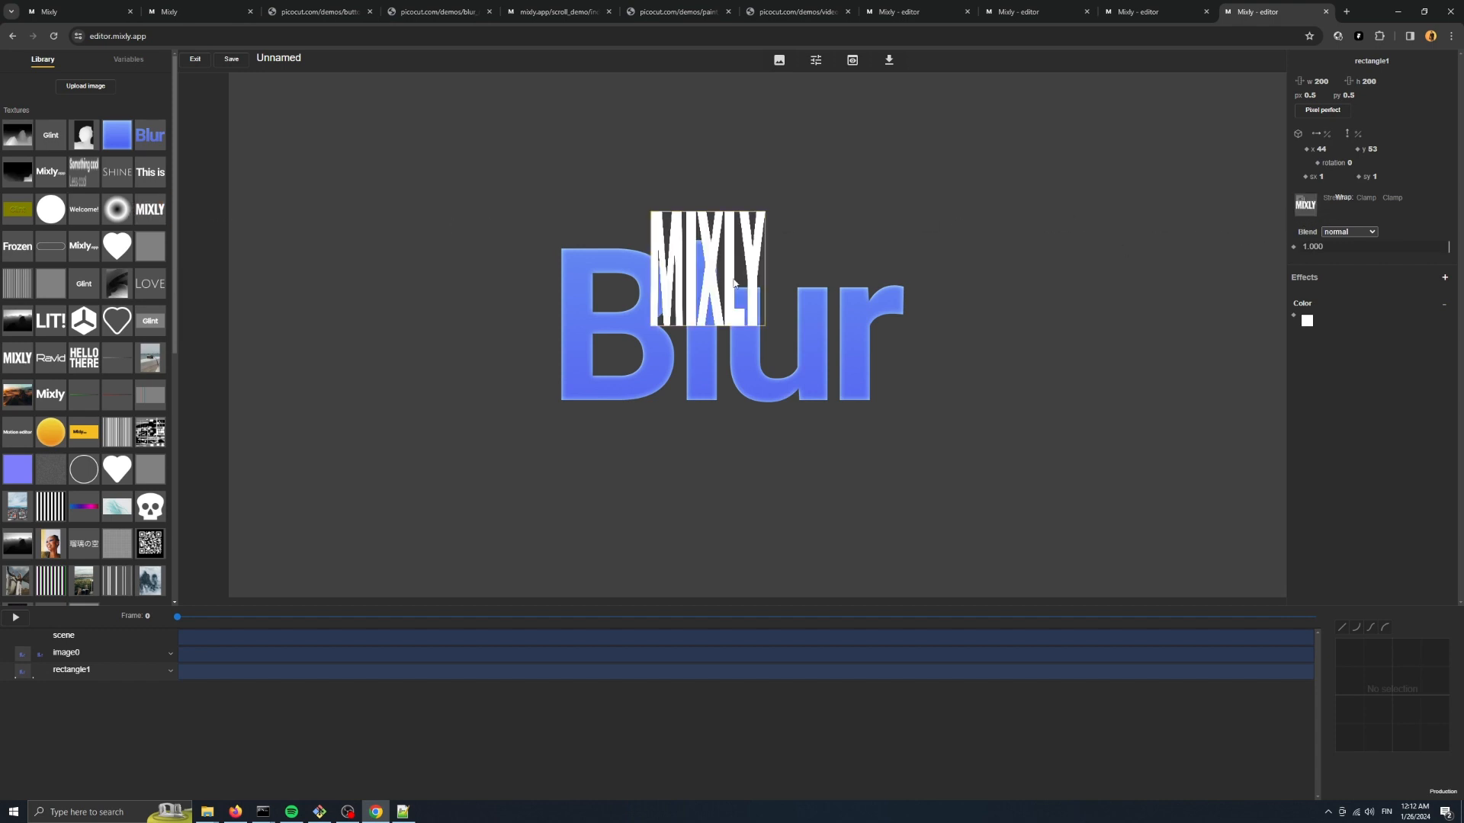
left_click_drag(715, 235, 704, 224)
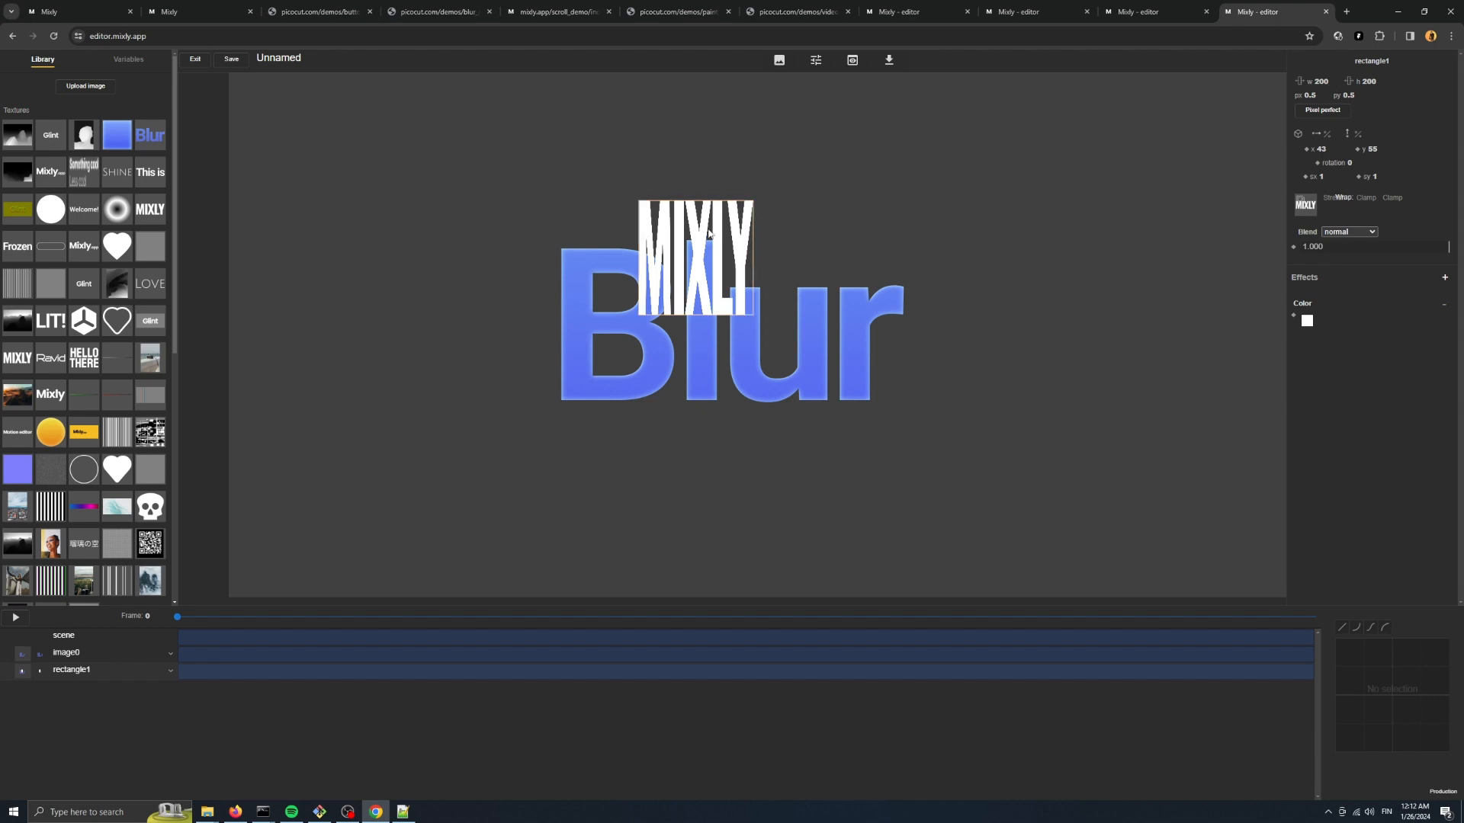
Make the MIXLY layer pixel perfect, place it at about x 47, y 30, and move the Blur text above it.
left_click(1319, 116)
left_click(656, 219)
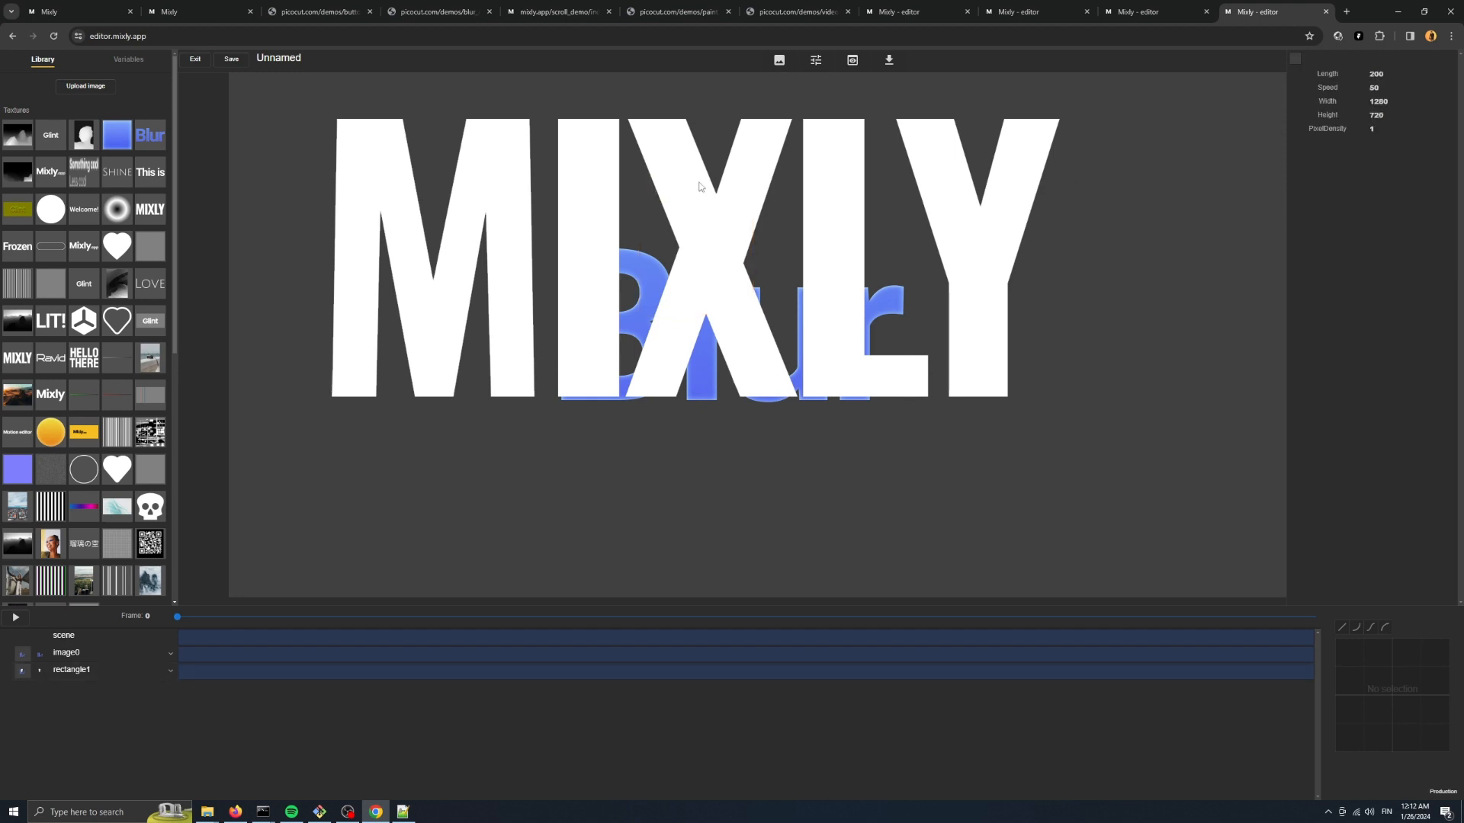
left_click_drag(700, 186, 738, 356)
left_click_drag(709, 262, 694, 130)
left_click(910, 368)
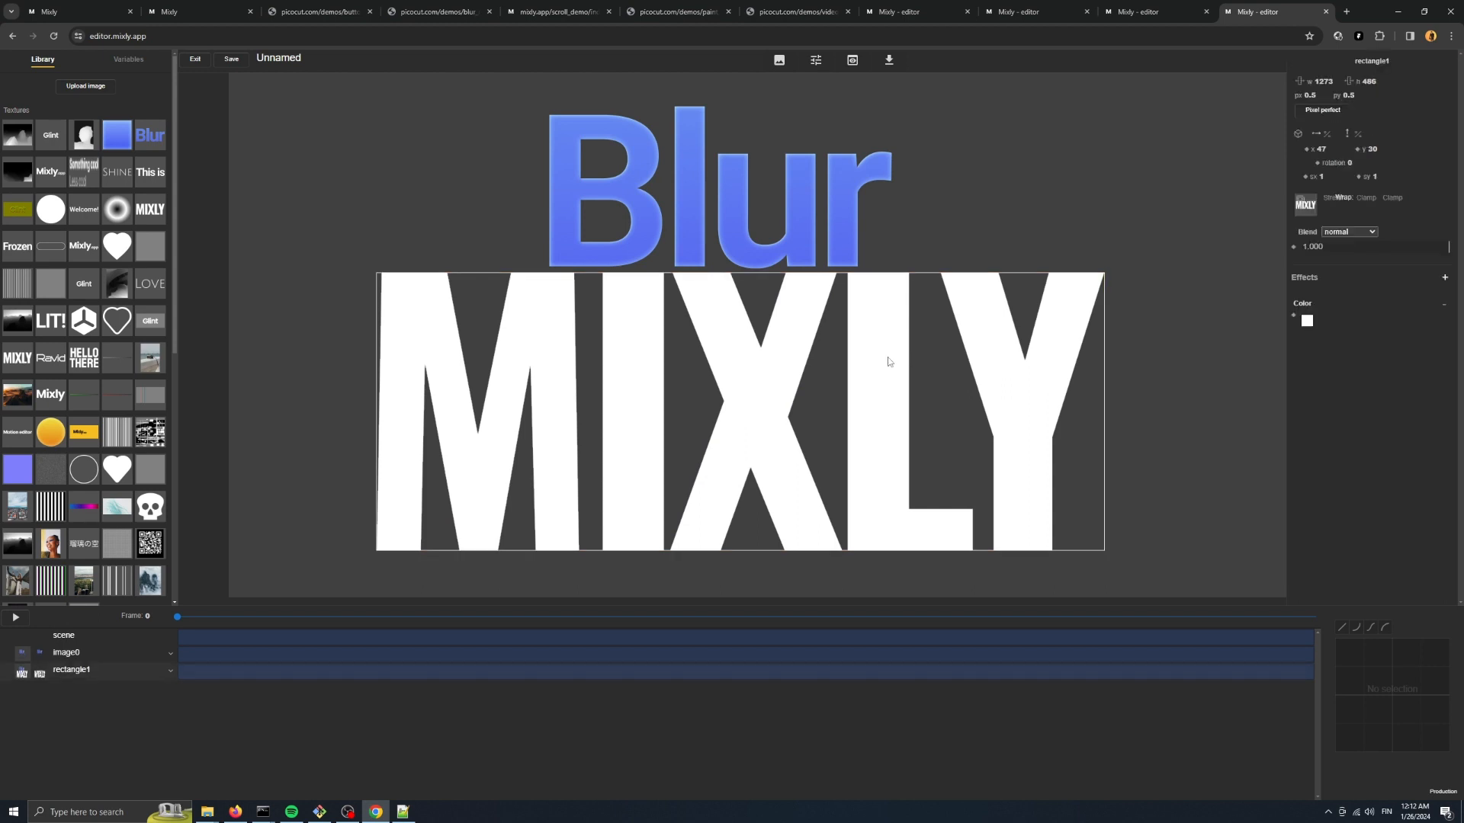
left_click_drag(889, 359, 891, 362)
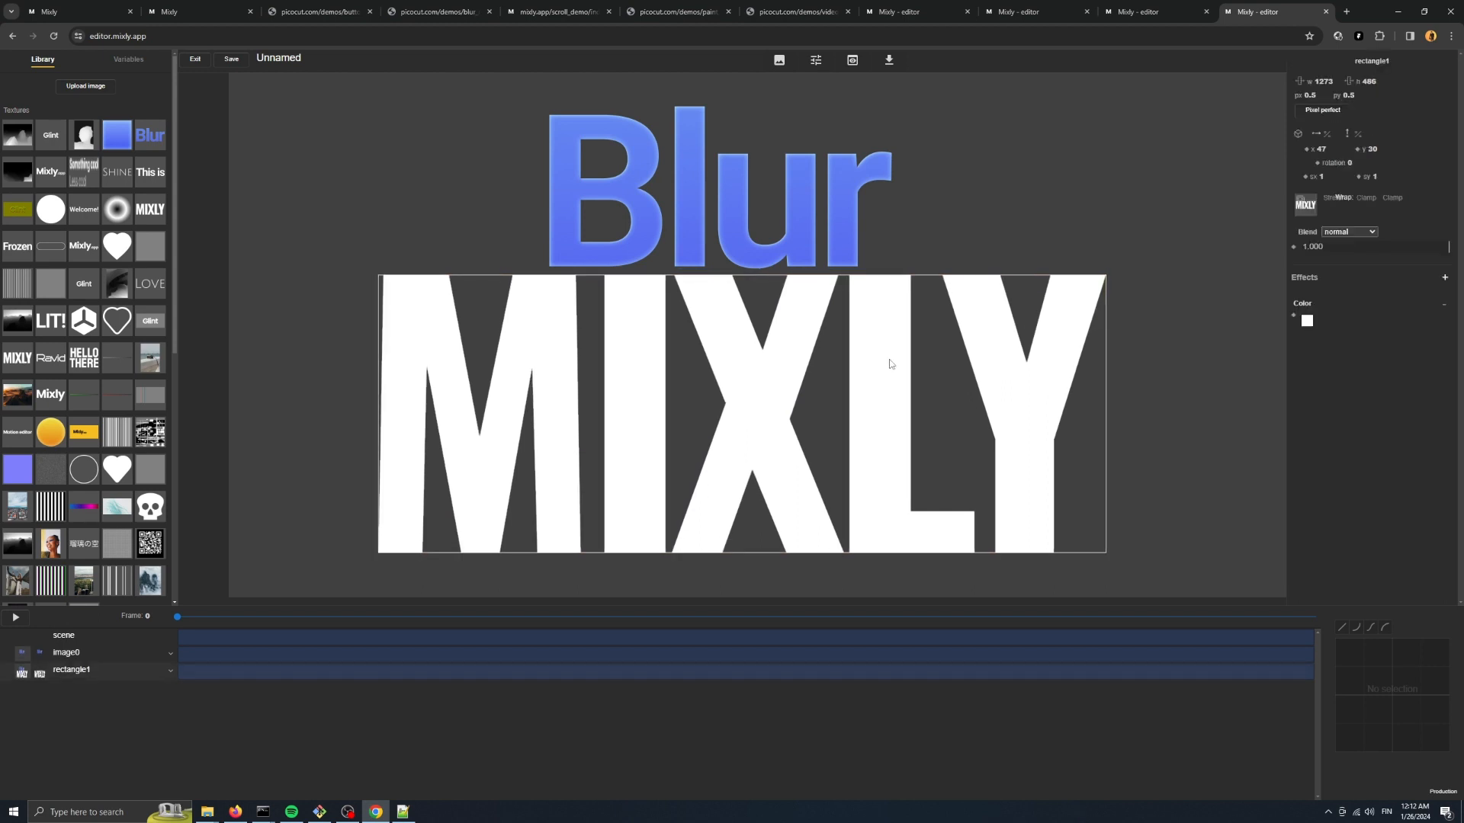
left_click(918, 221)
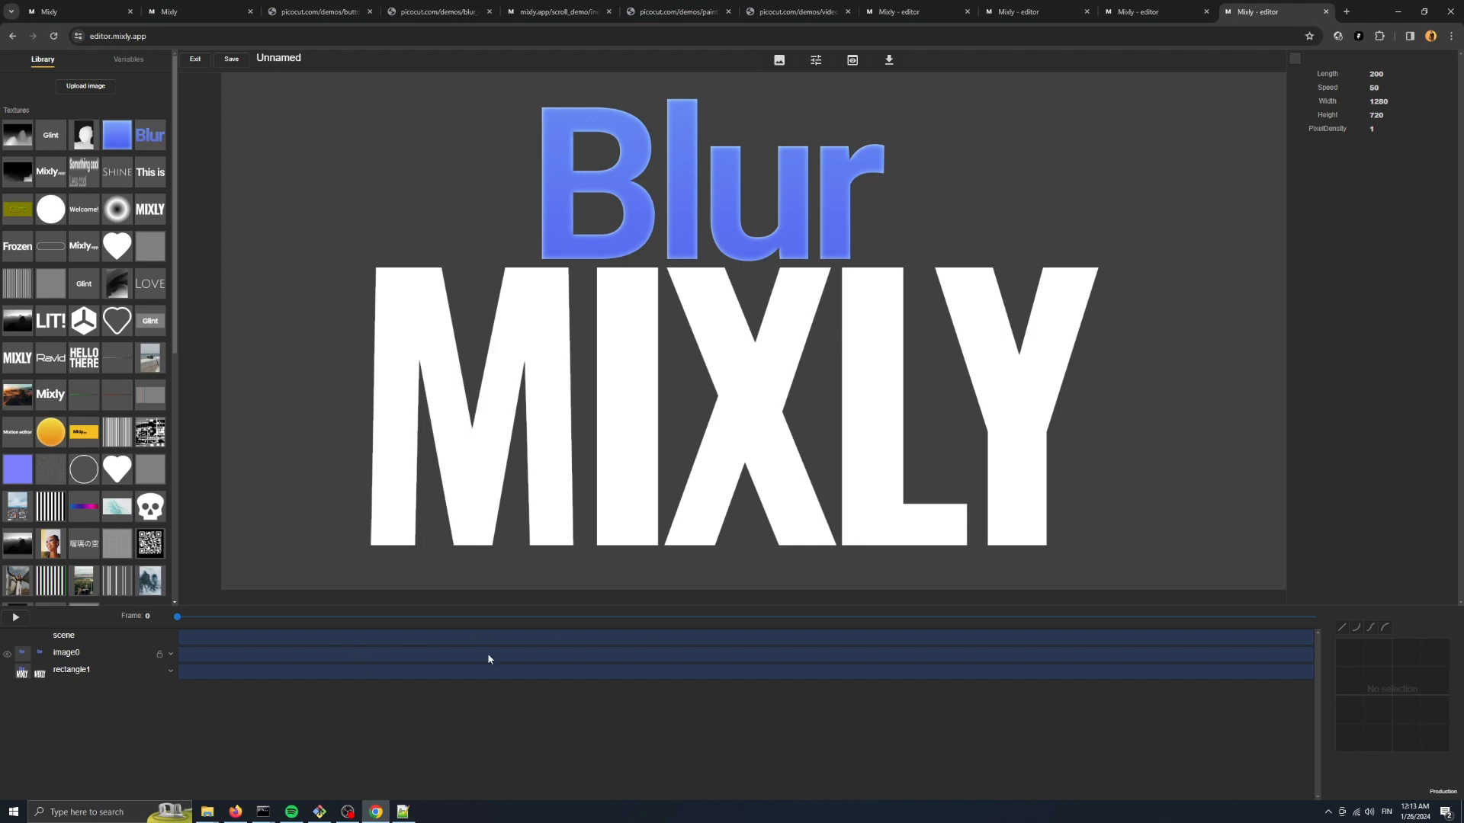
Set the scene's background colour to black.
left_click(1295, 58)
left_click_drag(1388, 157, 1261, 258)
left_click(1085, 178)
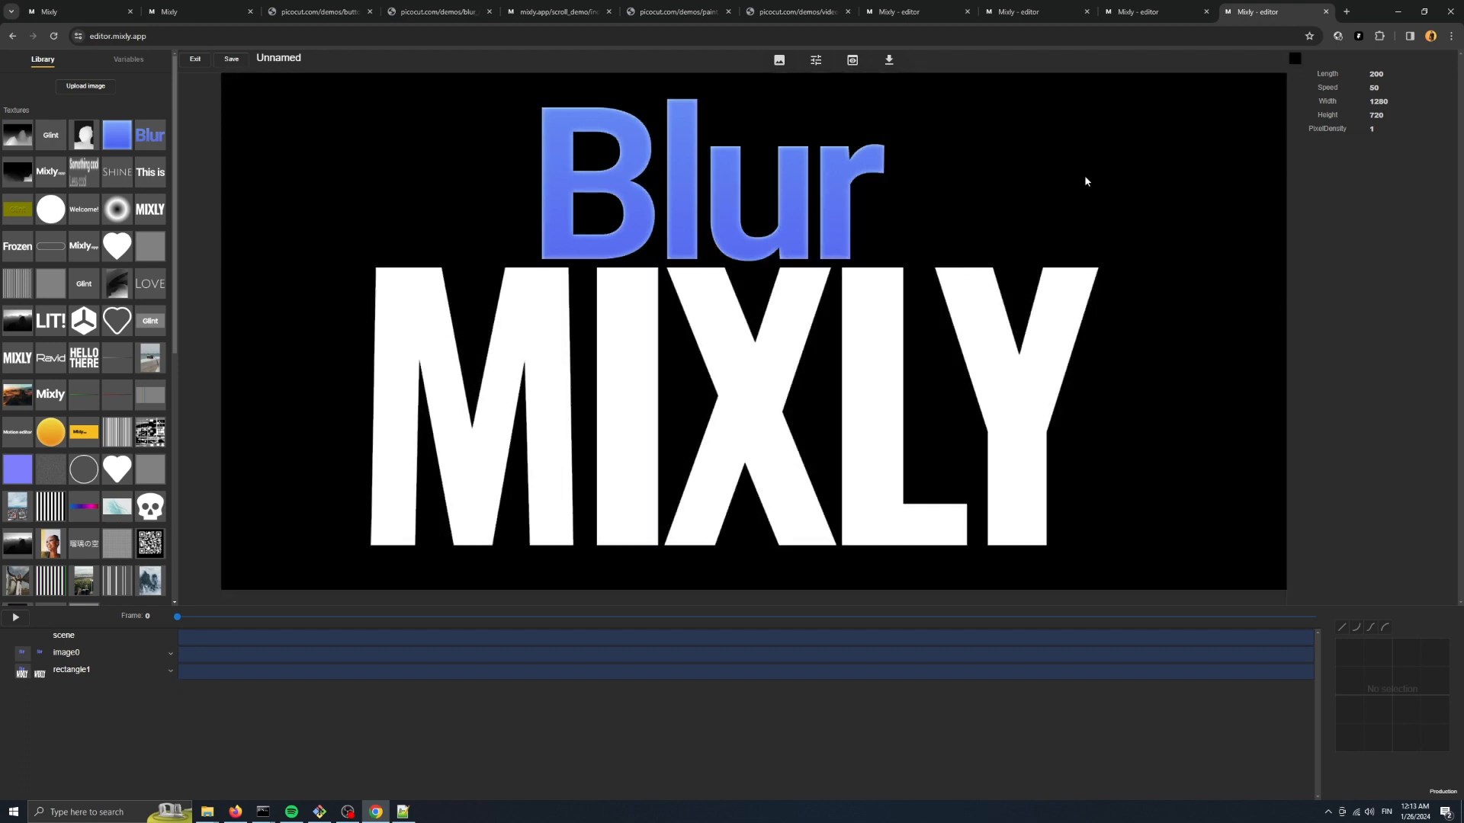
Change the colour of the MIXLY layer from the library texture's white to bright red.
left_click(940, 349)
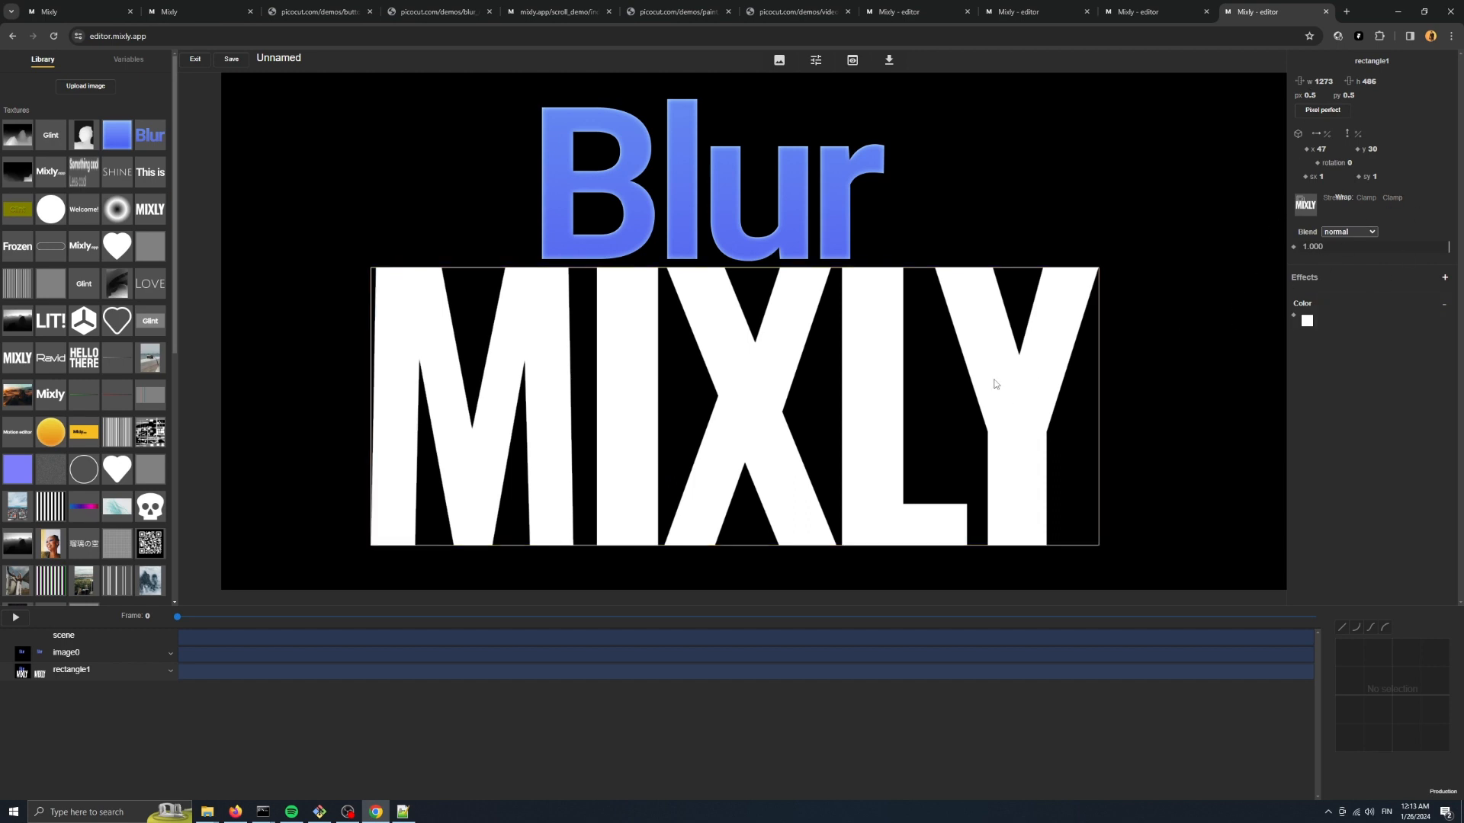
left_click(1307, 320)
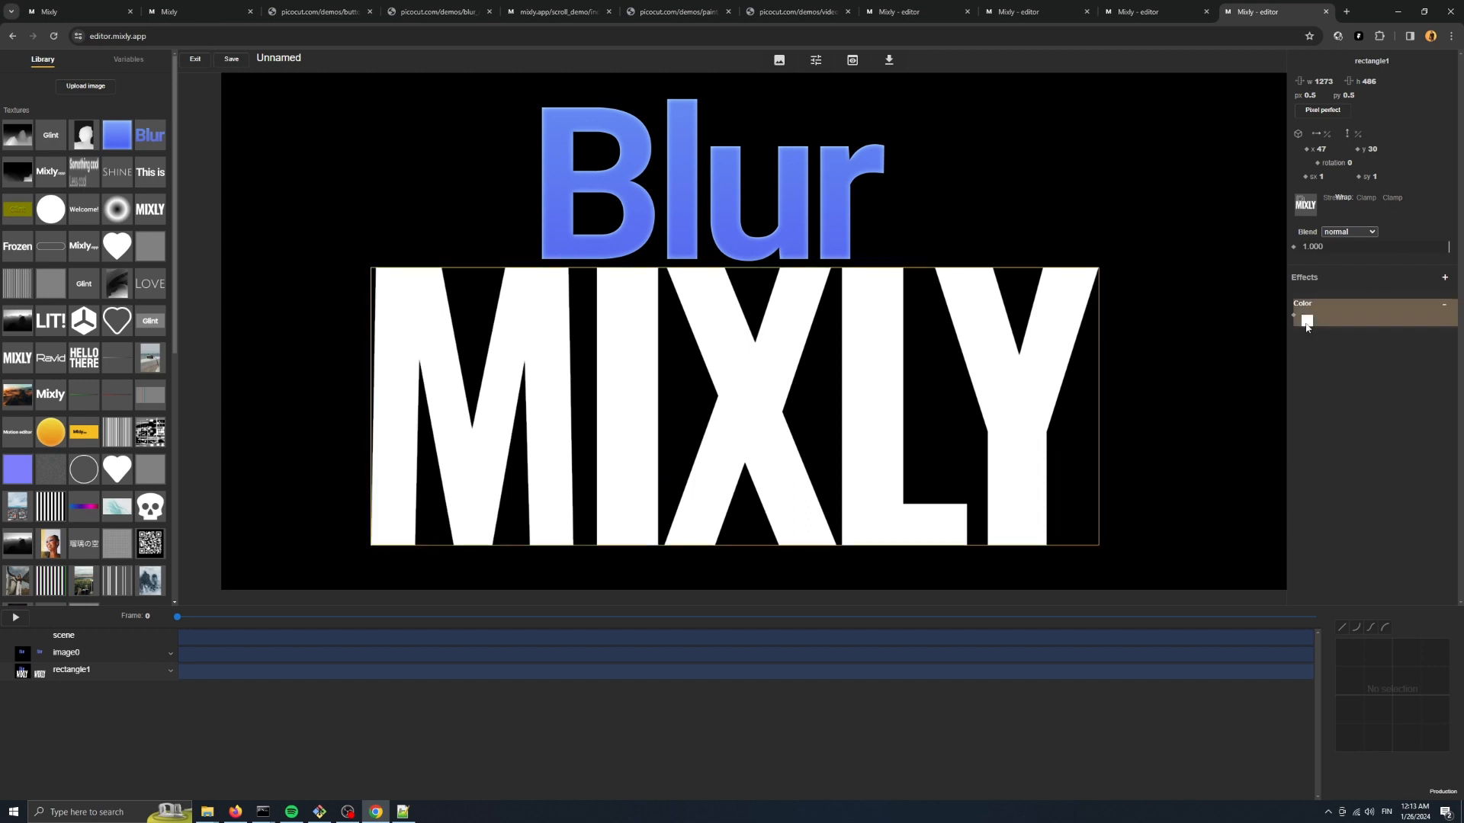
left_click_drag(1243, 329, 1270, 315)
left_click(1379, 424)
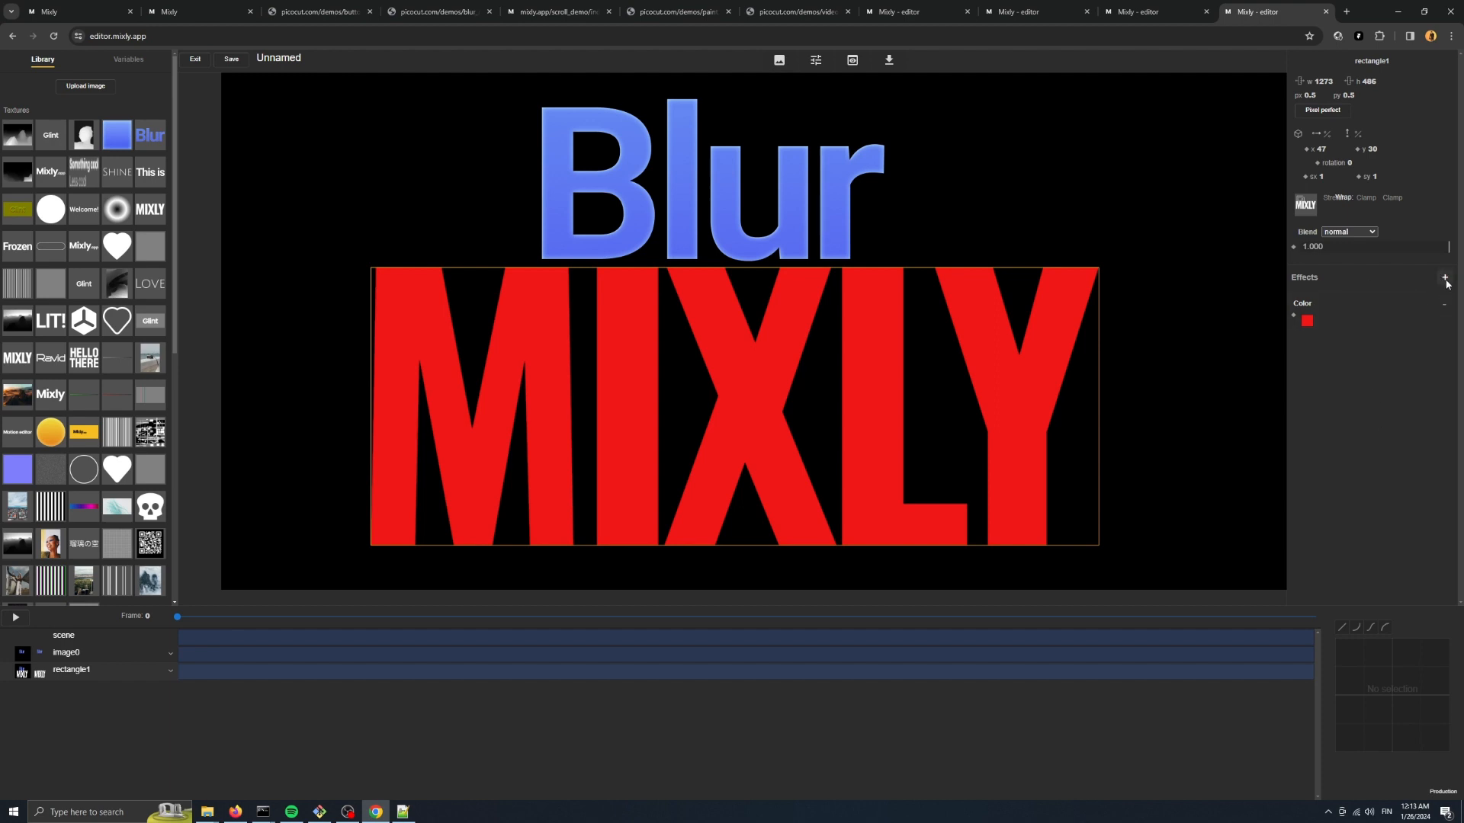
Add a brightness effect to the MIXLY layer and set its value to 0.08.
left_click(1444, 279)
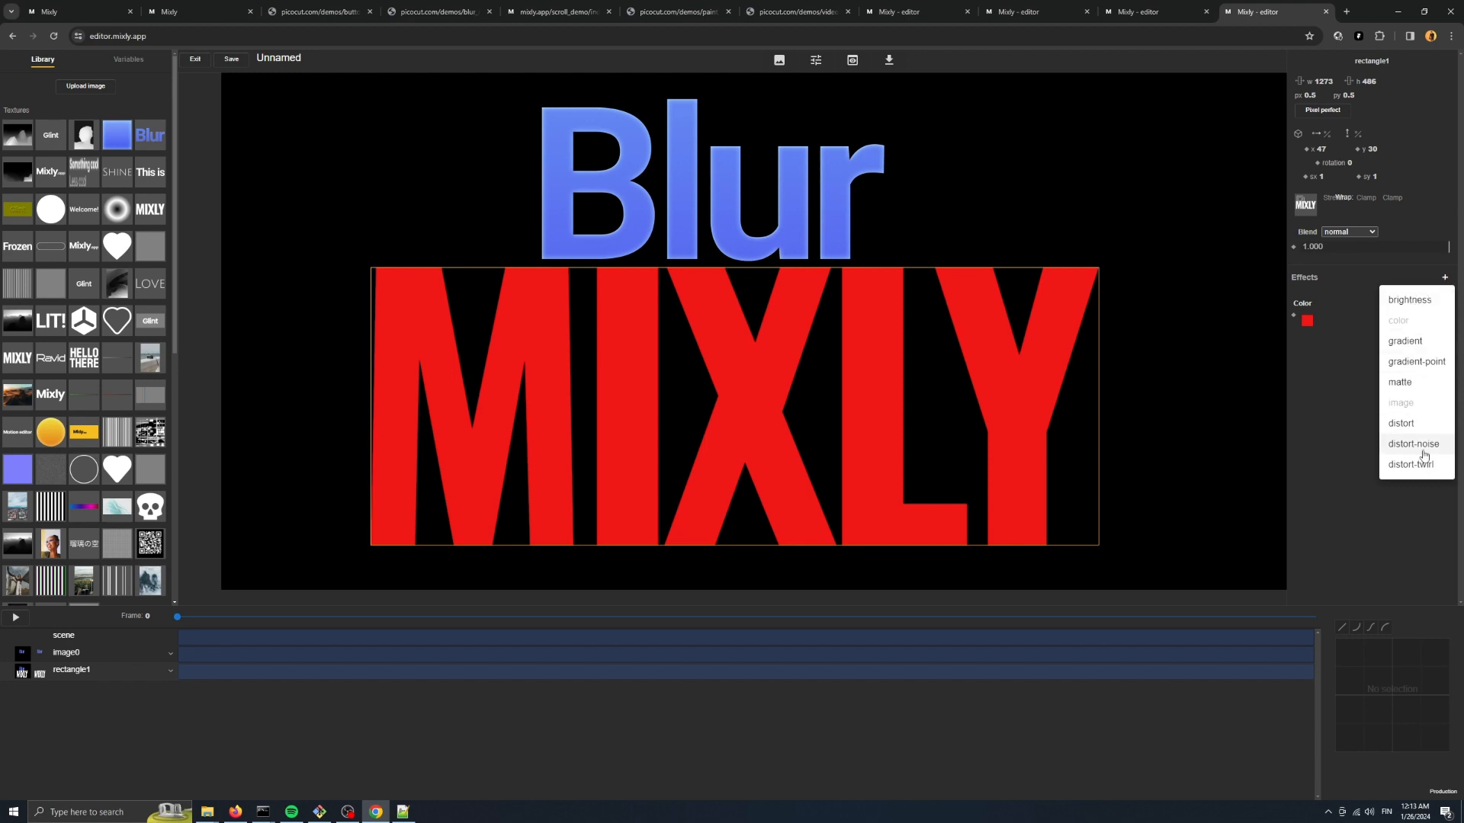
left_click(1408, 301)
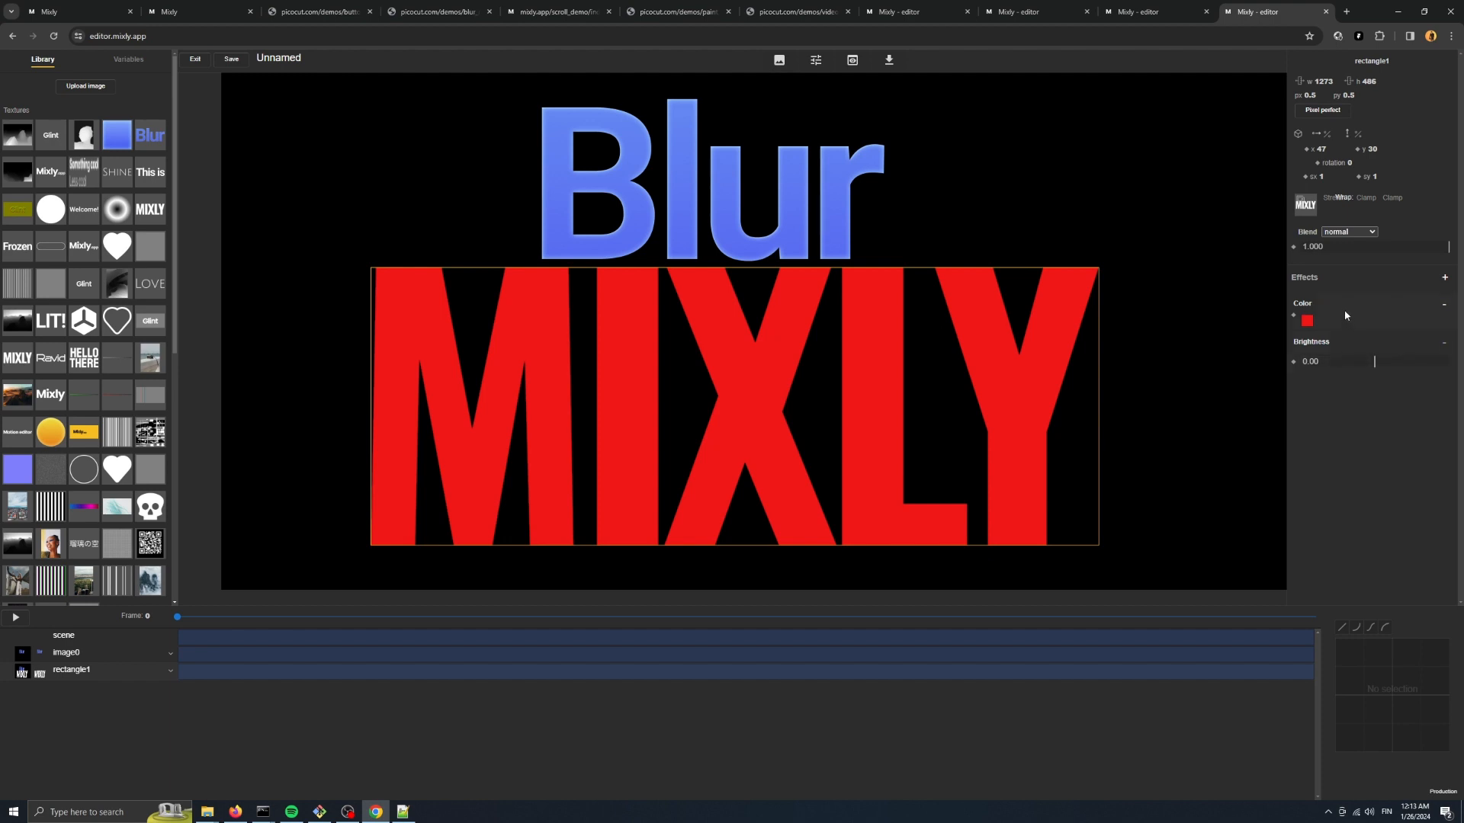
mouse_move(1375, 358)
left_mouse_down()
mouse_move(1400, 364)
mouse_move(1376, 364)
left_mouse_up()
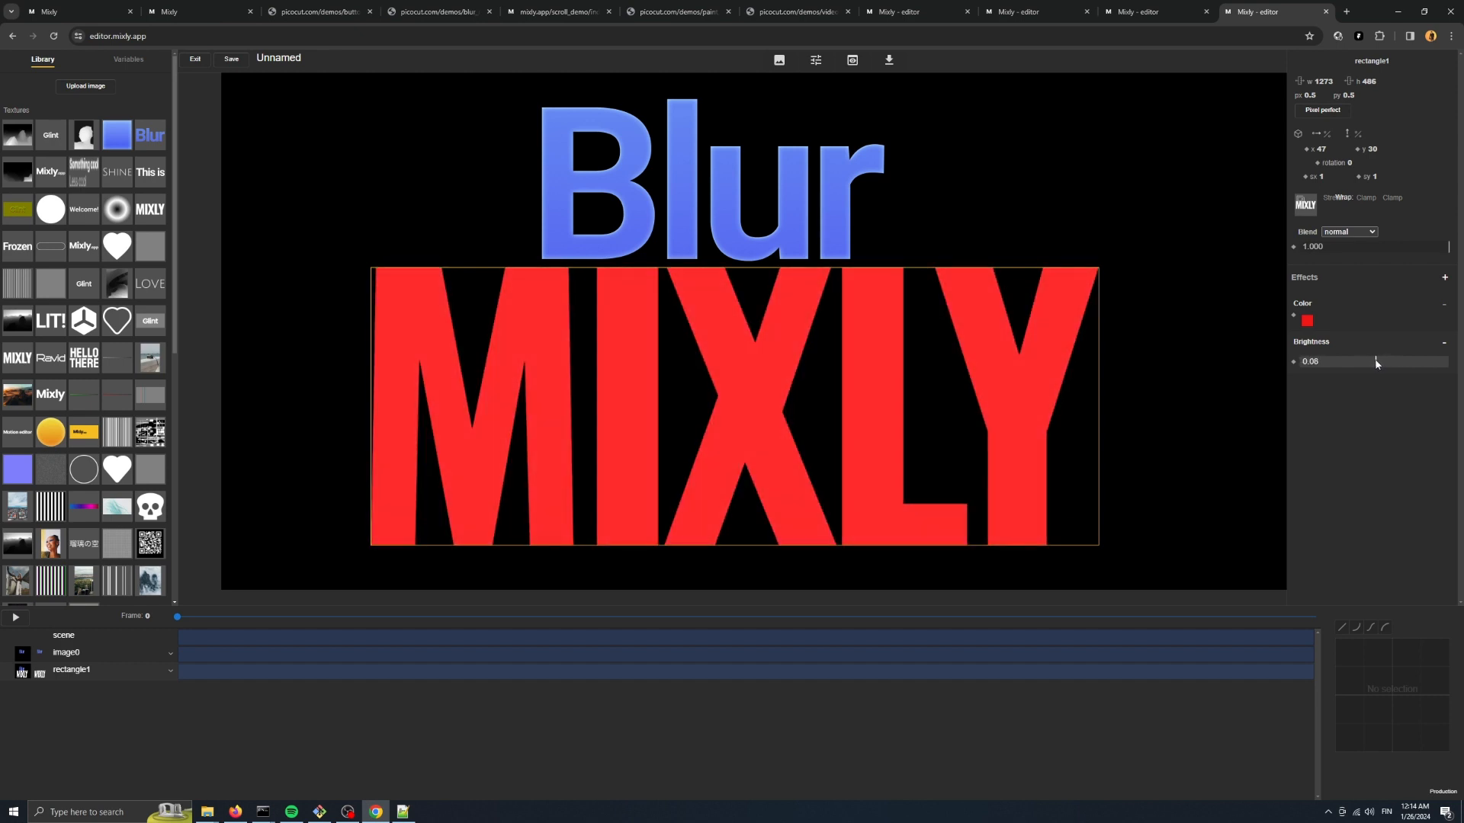
left_click(1445, 278)
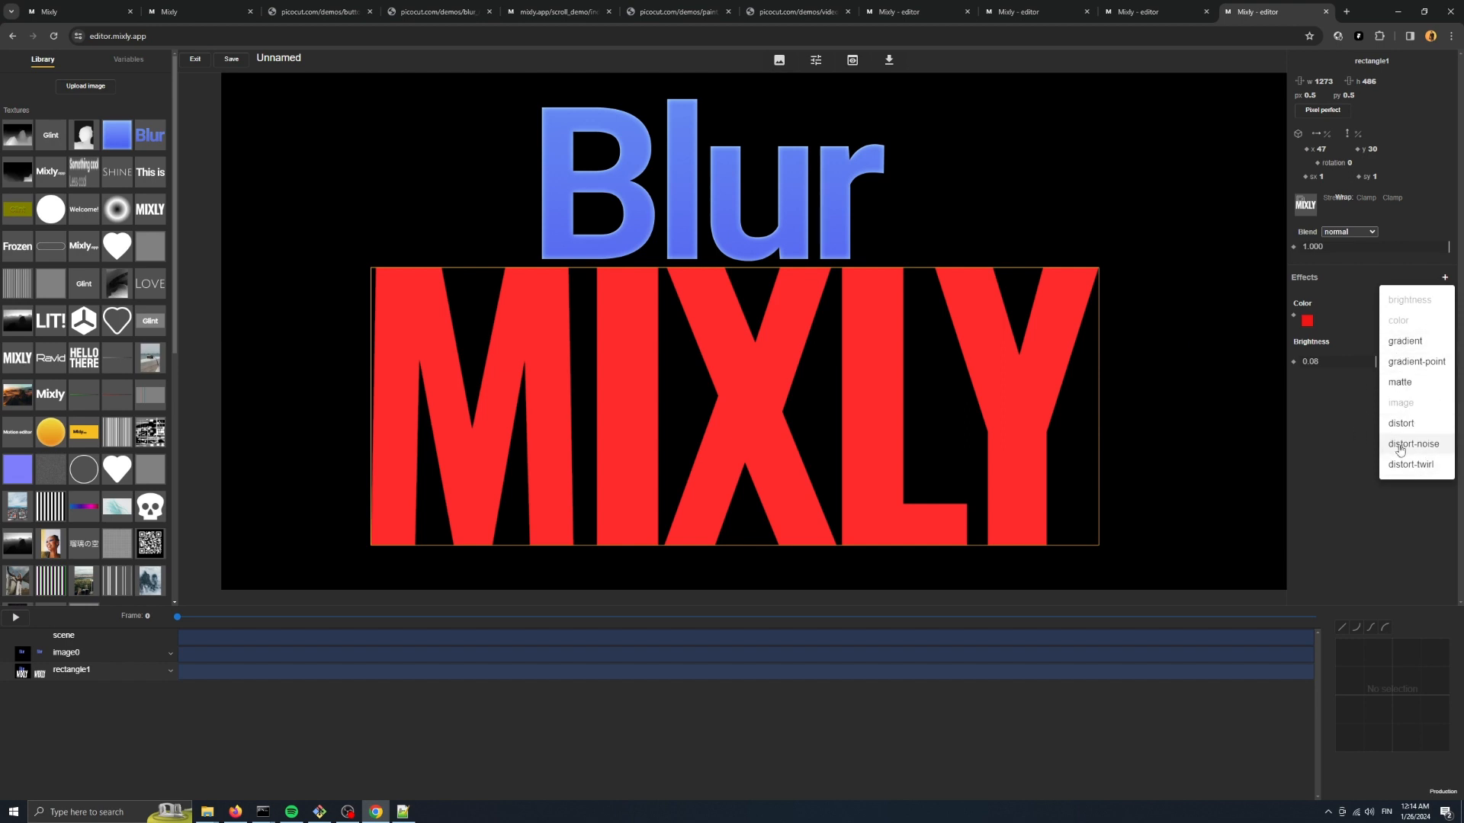
left_click(1334, 418)
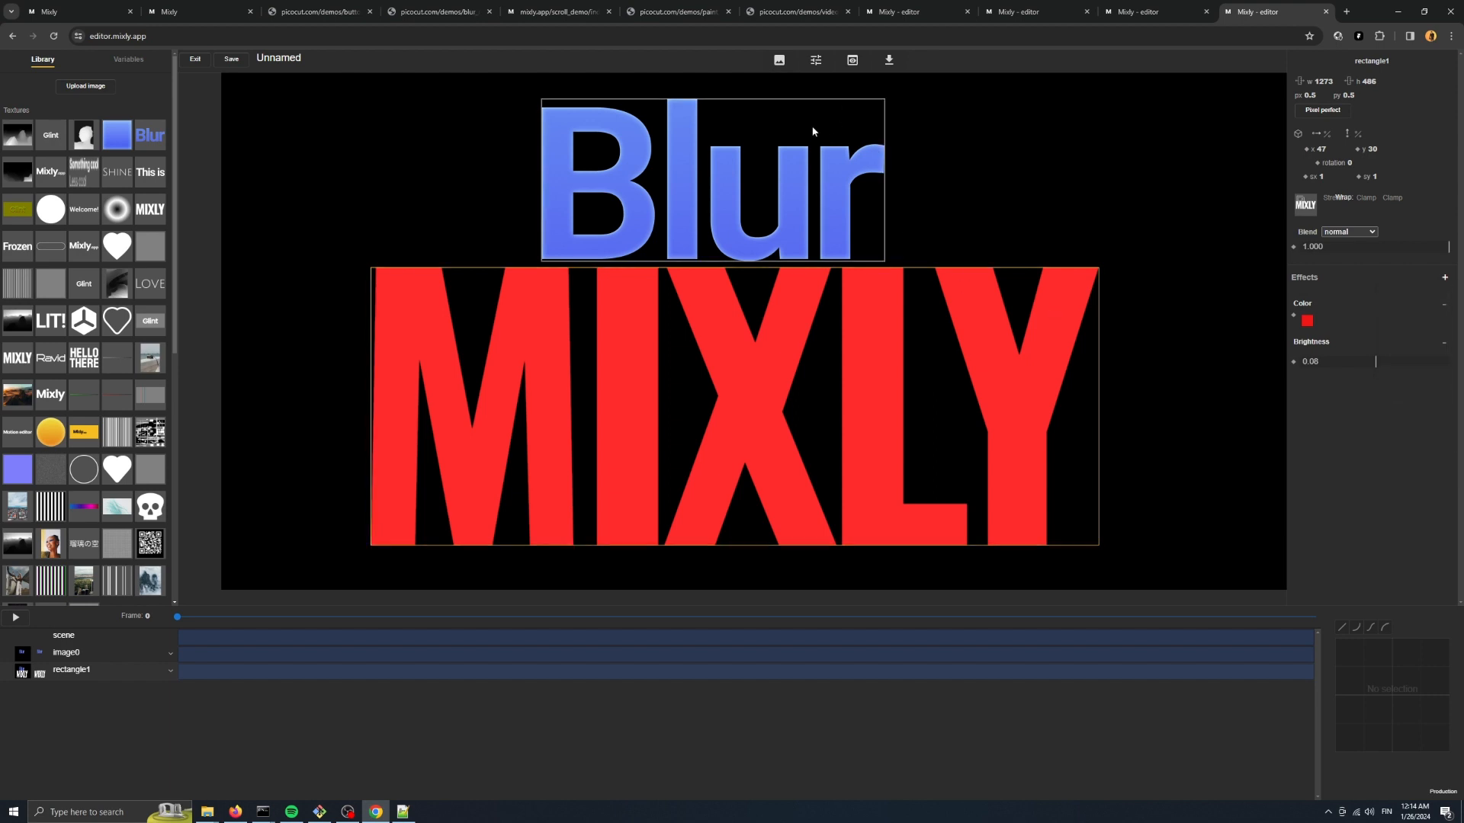
Expand the MIXLY layer (rectangle1) in the timeline to show its animatable properties, and deselect the layer.
left_click(114, 656)
left_click(119, 676)
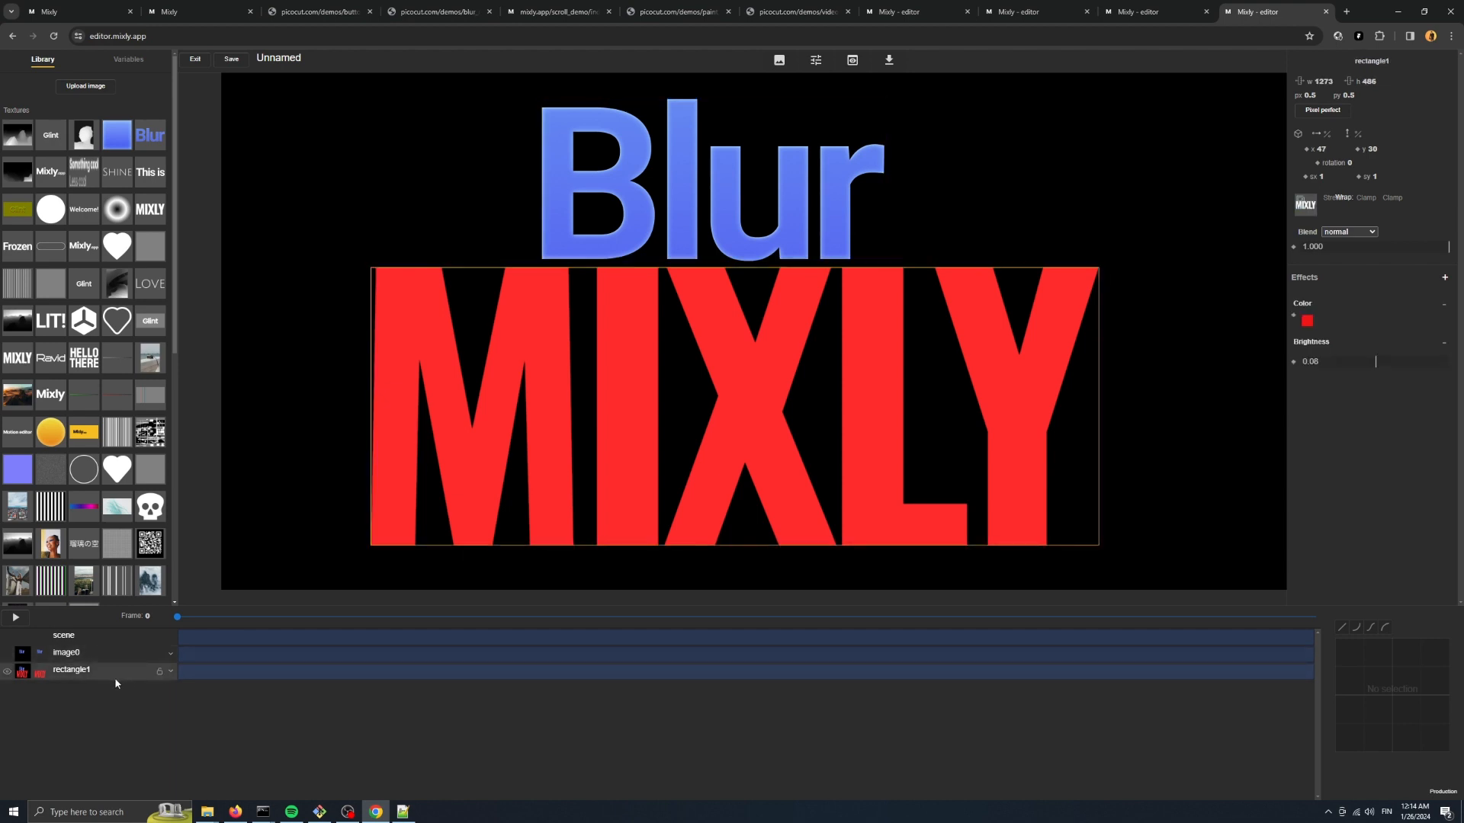
left_click(170, 671)
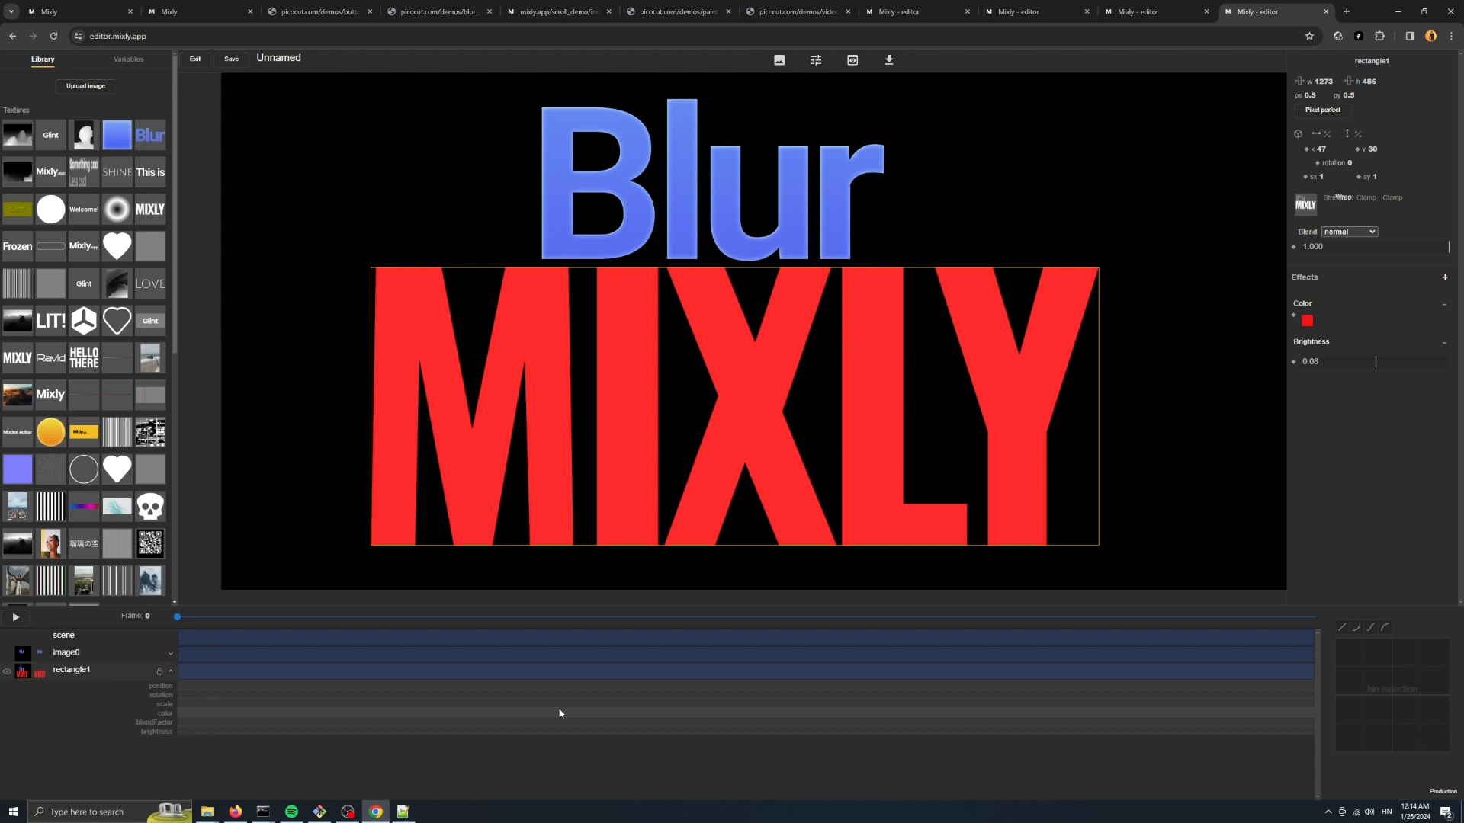
left_click(929, 116)
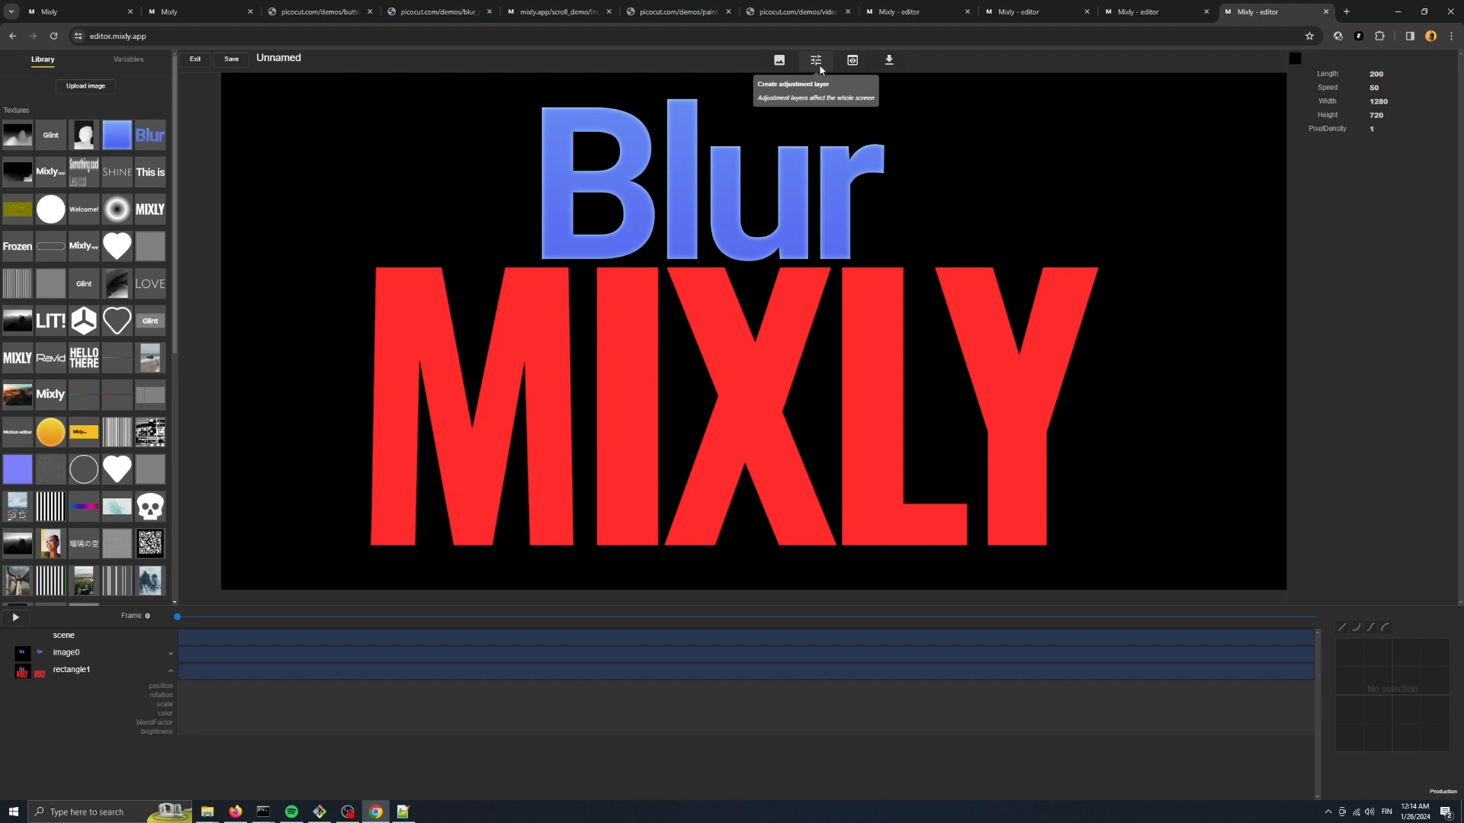
Move the MIXLY layer to about x 48, y 29 and reposition the Blur text just above it.
left_click_drag(870, 339, 878, 341)
left_click_drag(740, 206, 776, 199)
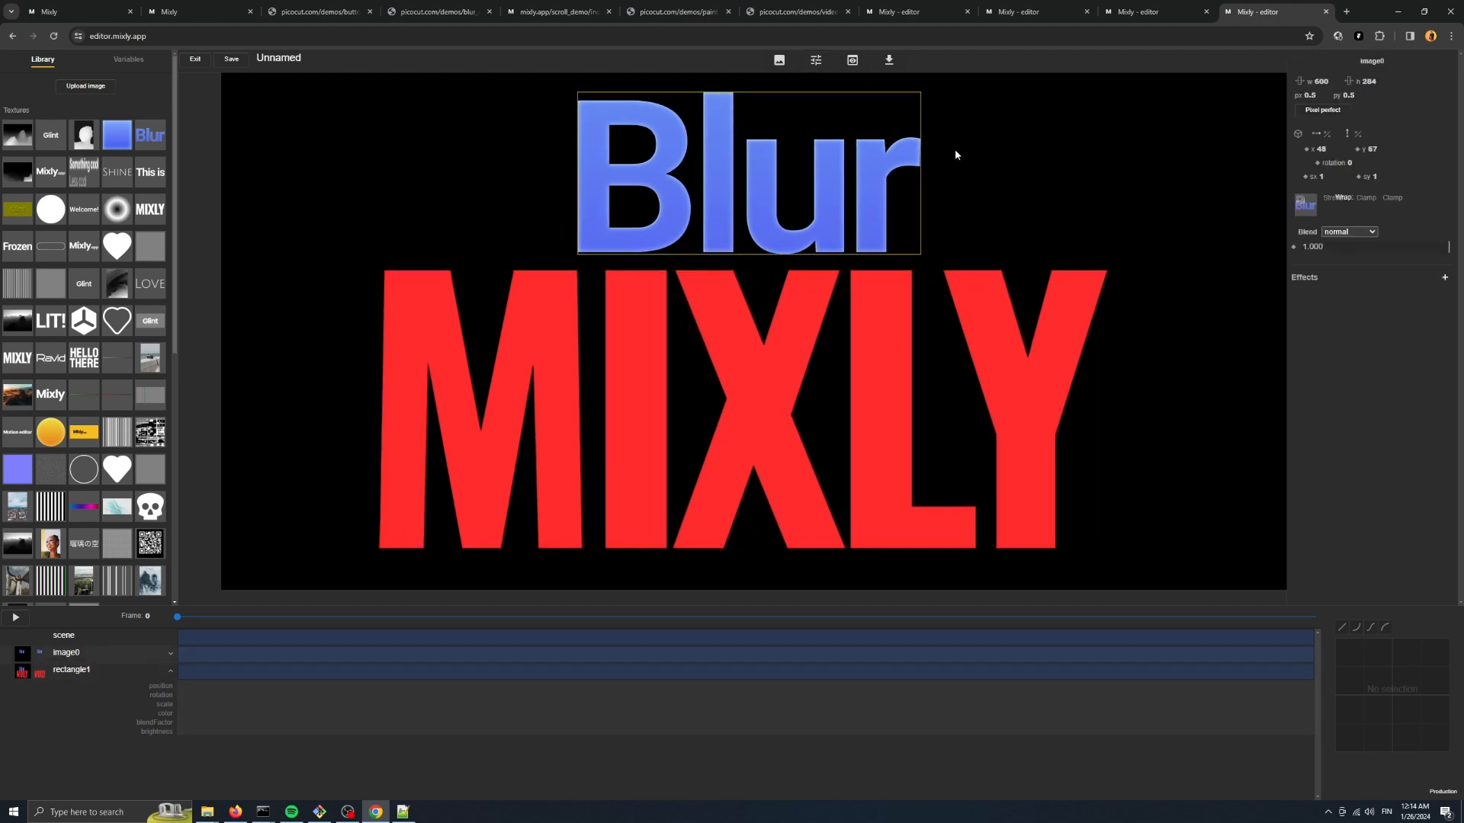
left_click(1018, 184)
left_click(890, 181)
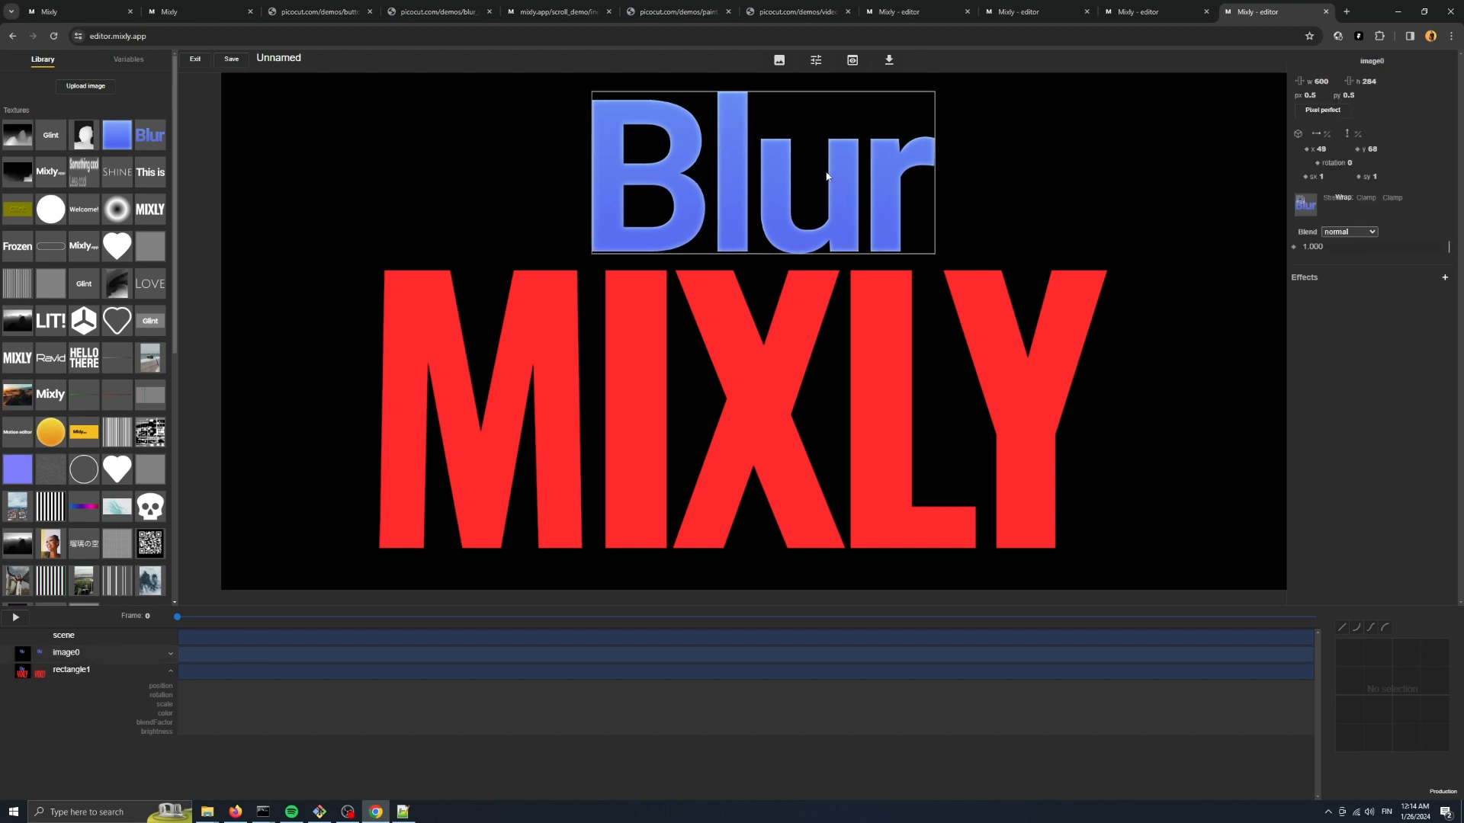
left_click(812, 91)
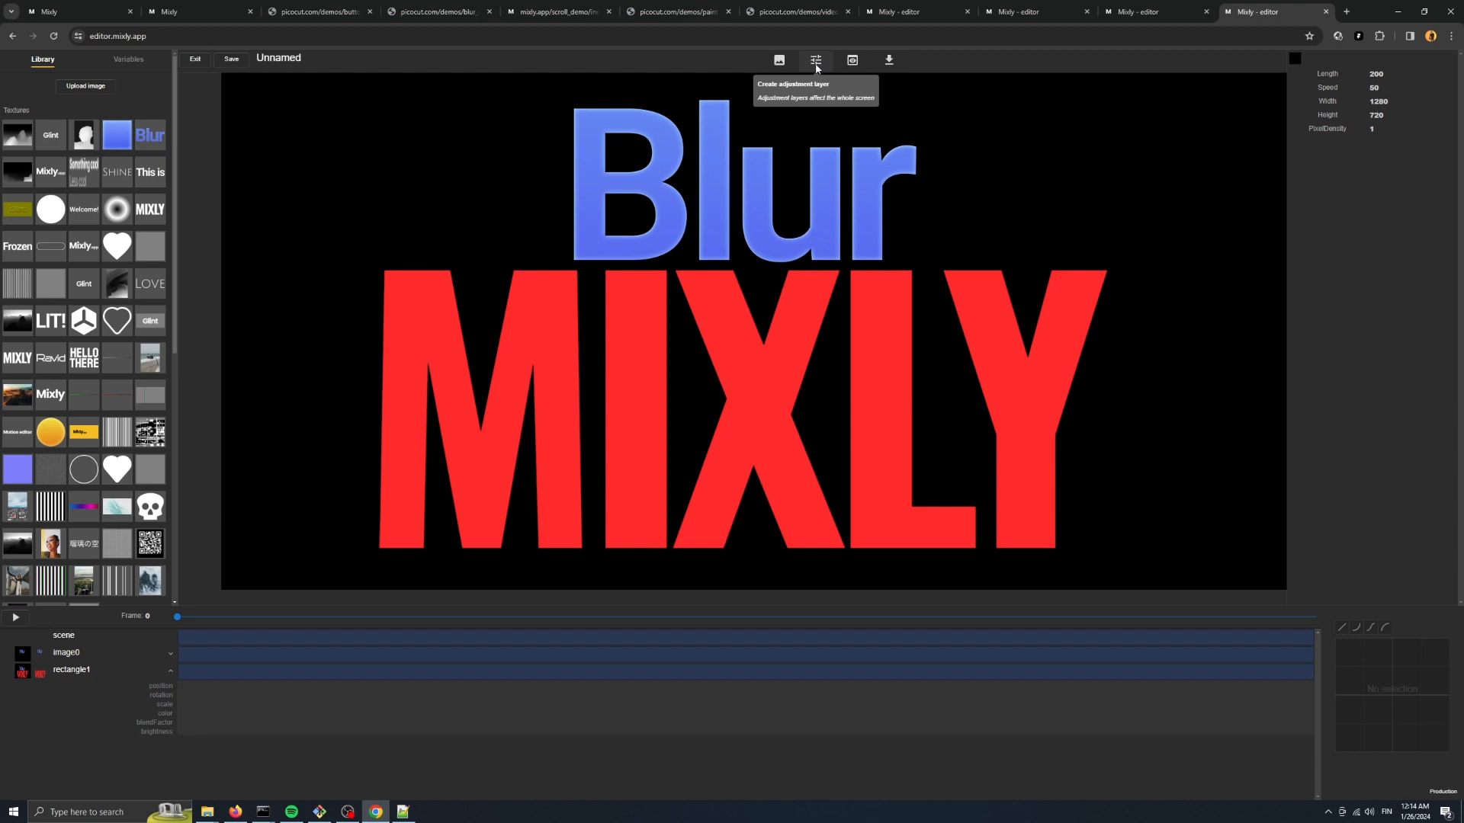
Create an adjustment layer with a bloom effect, setting its mix to about 0.598 and internal blend to 0.9.
left_click(816, 69)
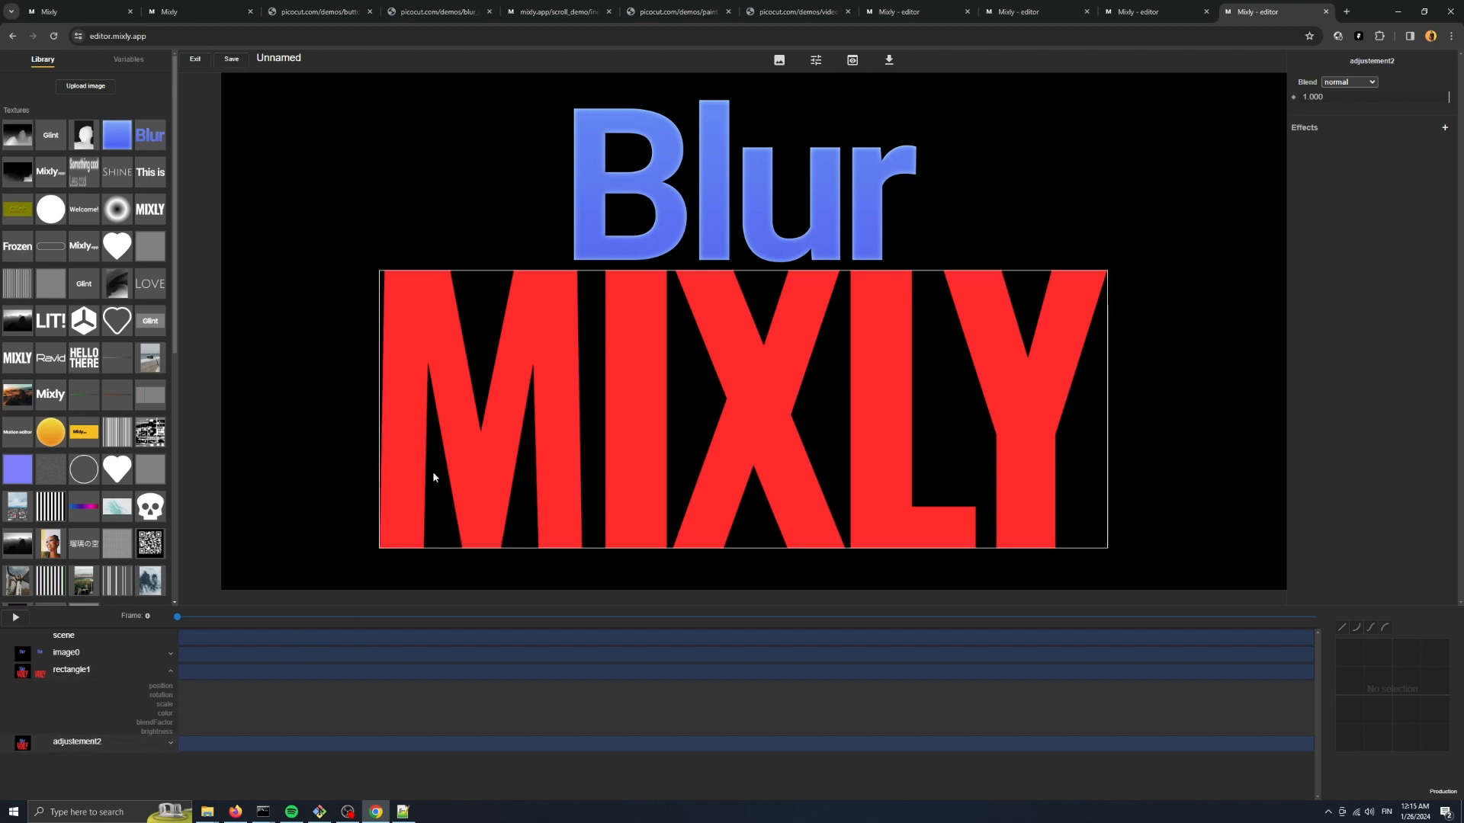
left_click(1445, 129)
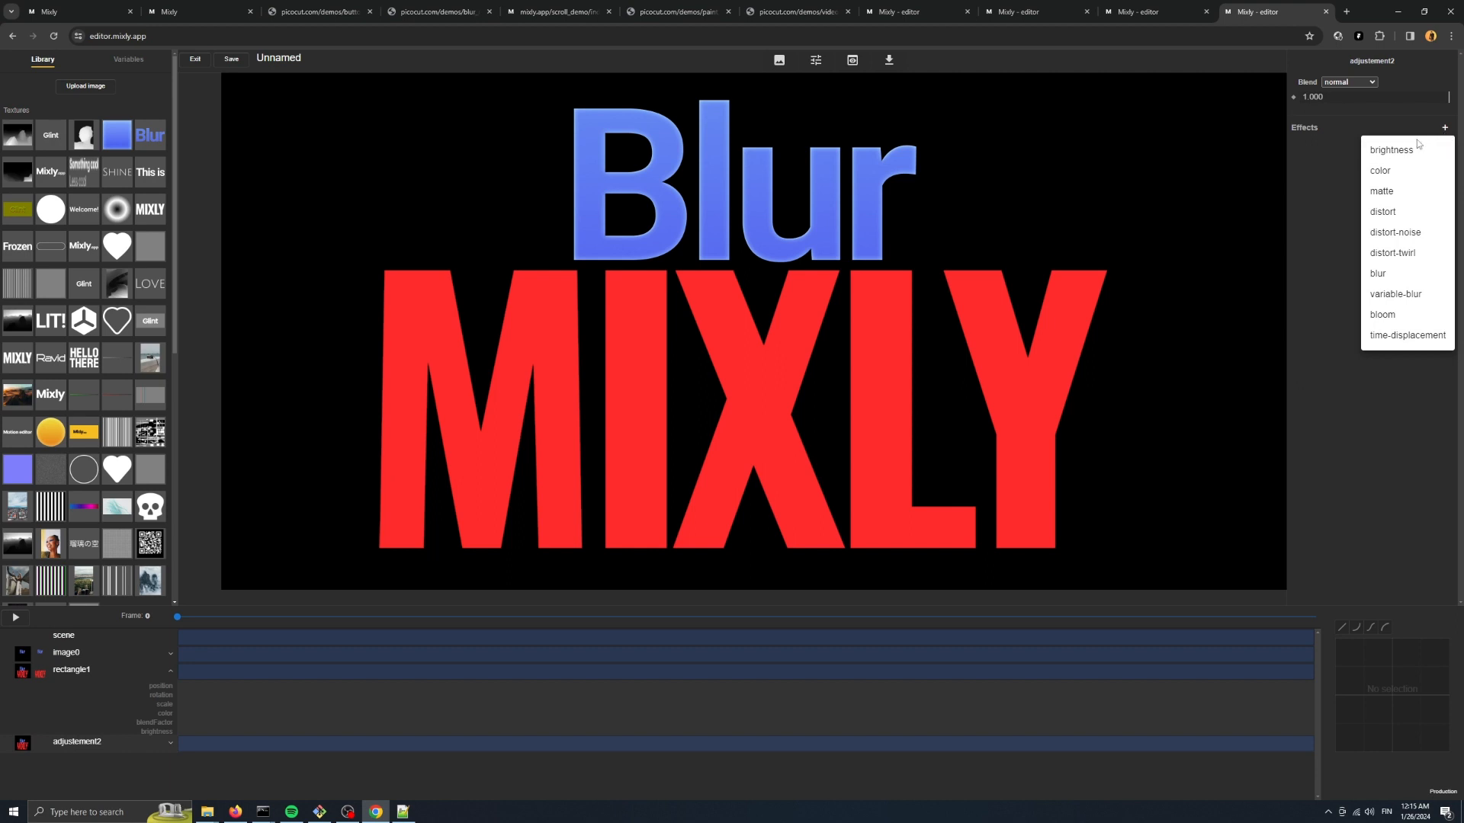
left_click(1392, 321)
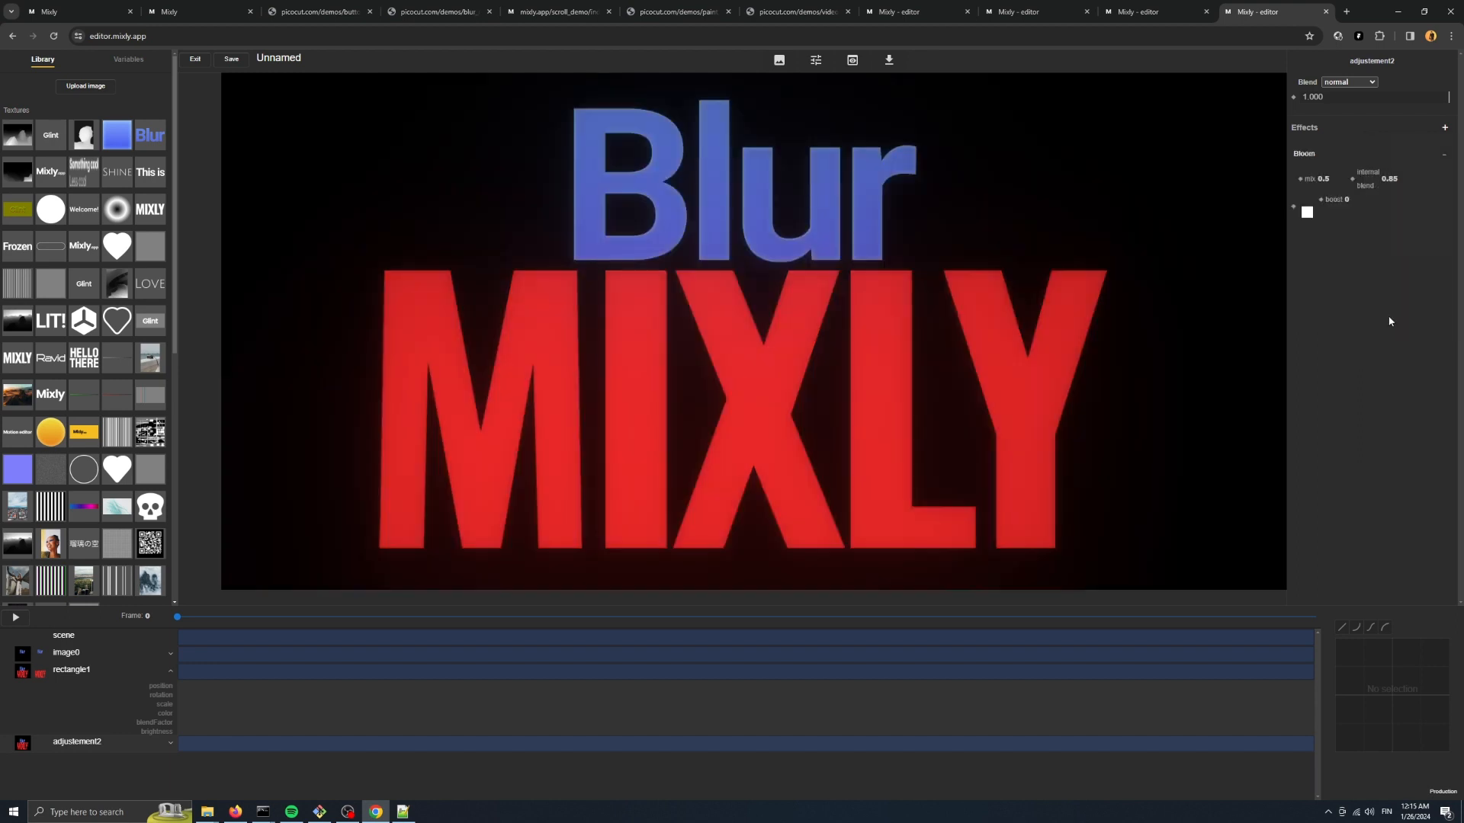
left_click_drag(1310, 184, 1404, 181)
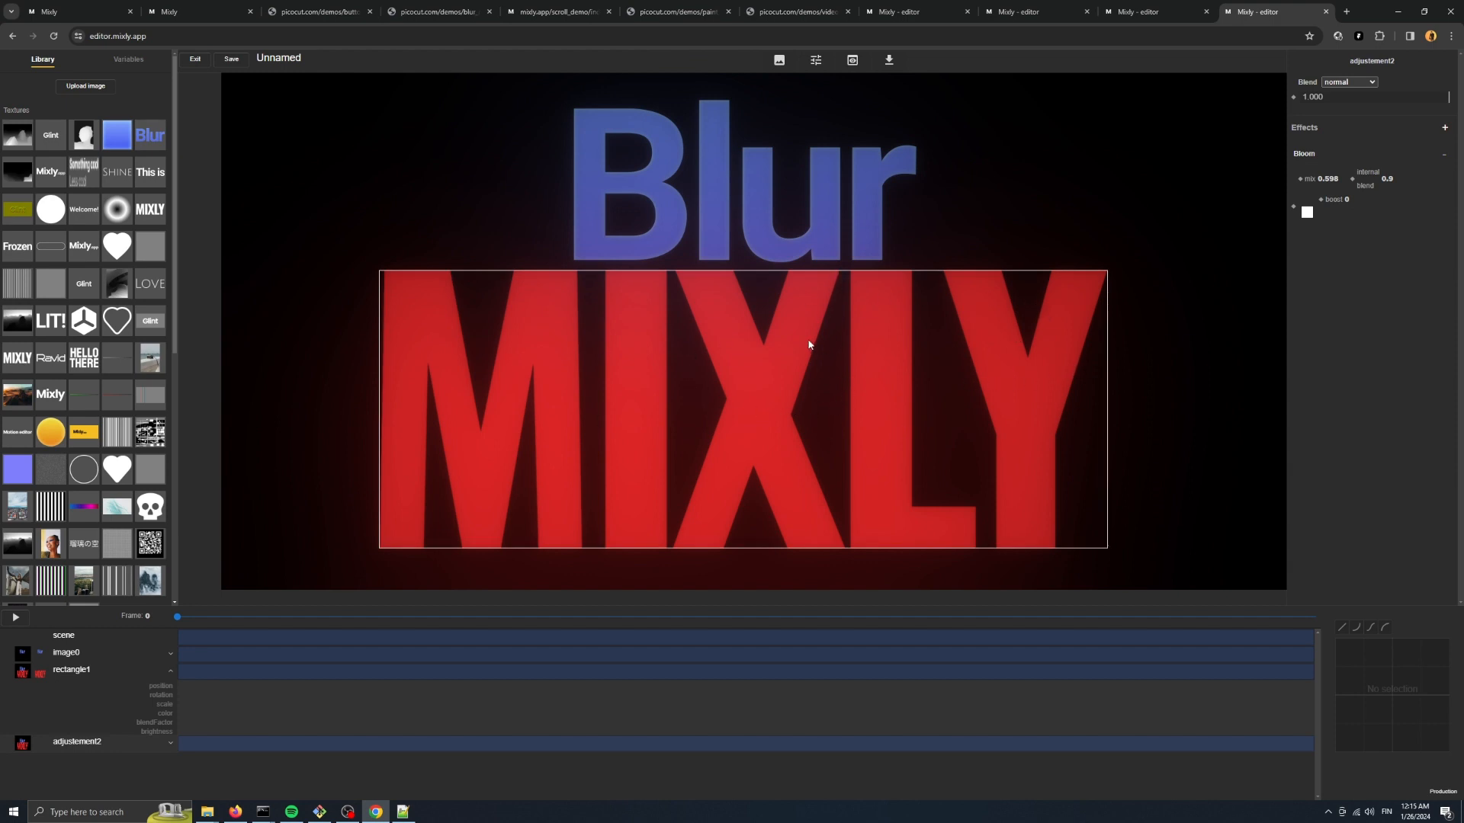
left_click(945, 238)
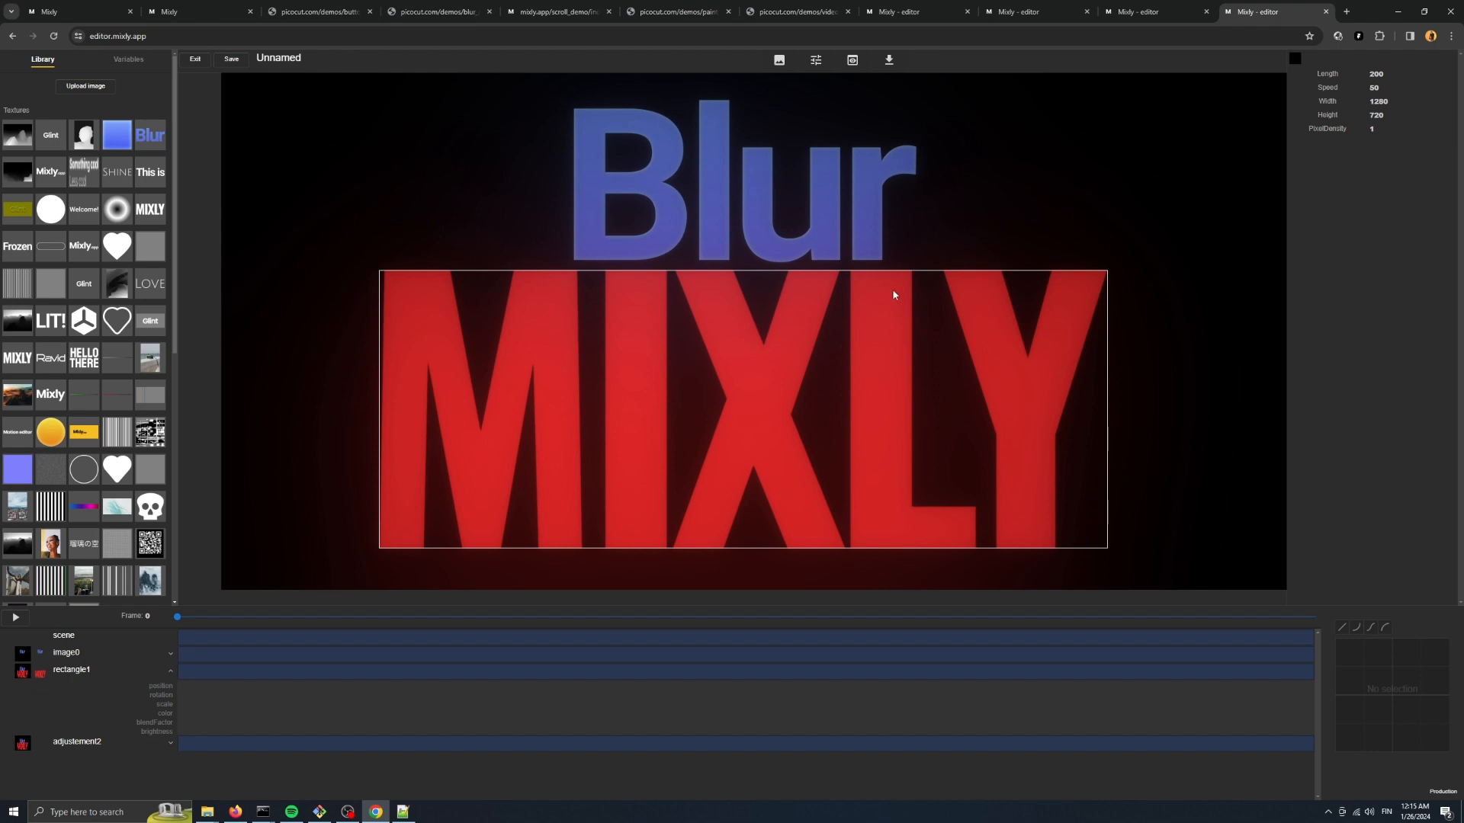
Raise the MIXLY layer's brightness to about 4.19 and set the adjustment layer's bloom mix to about 0.626.
left_click(887, 316)
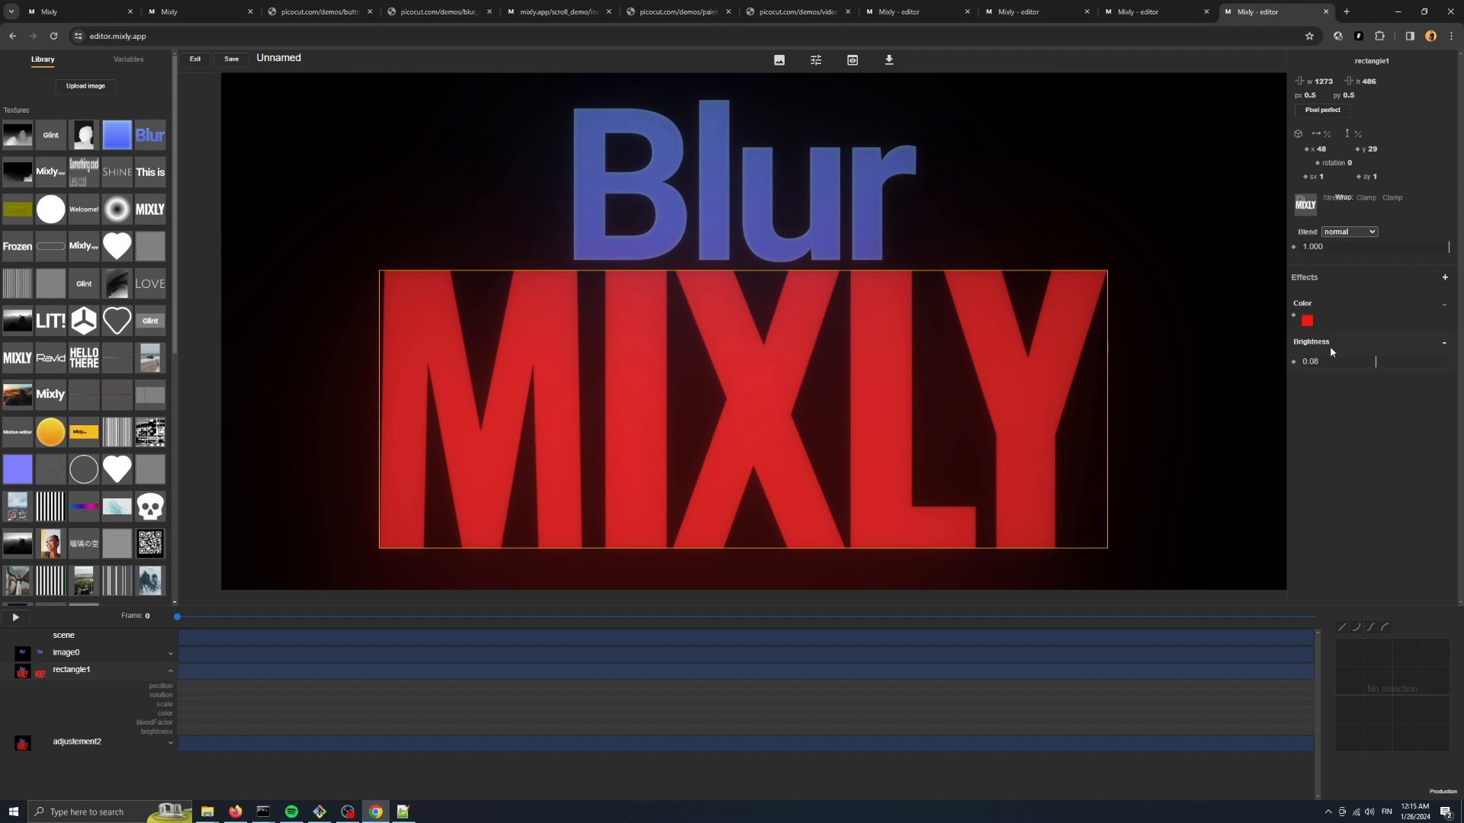
left_click(1386, 364)
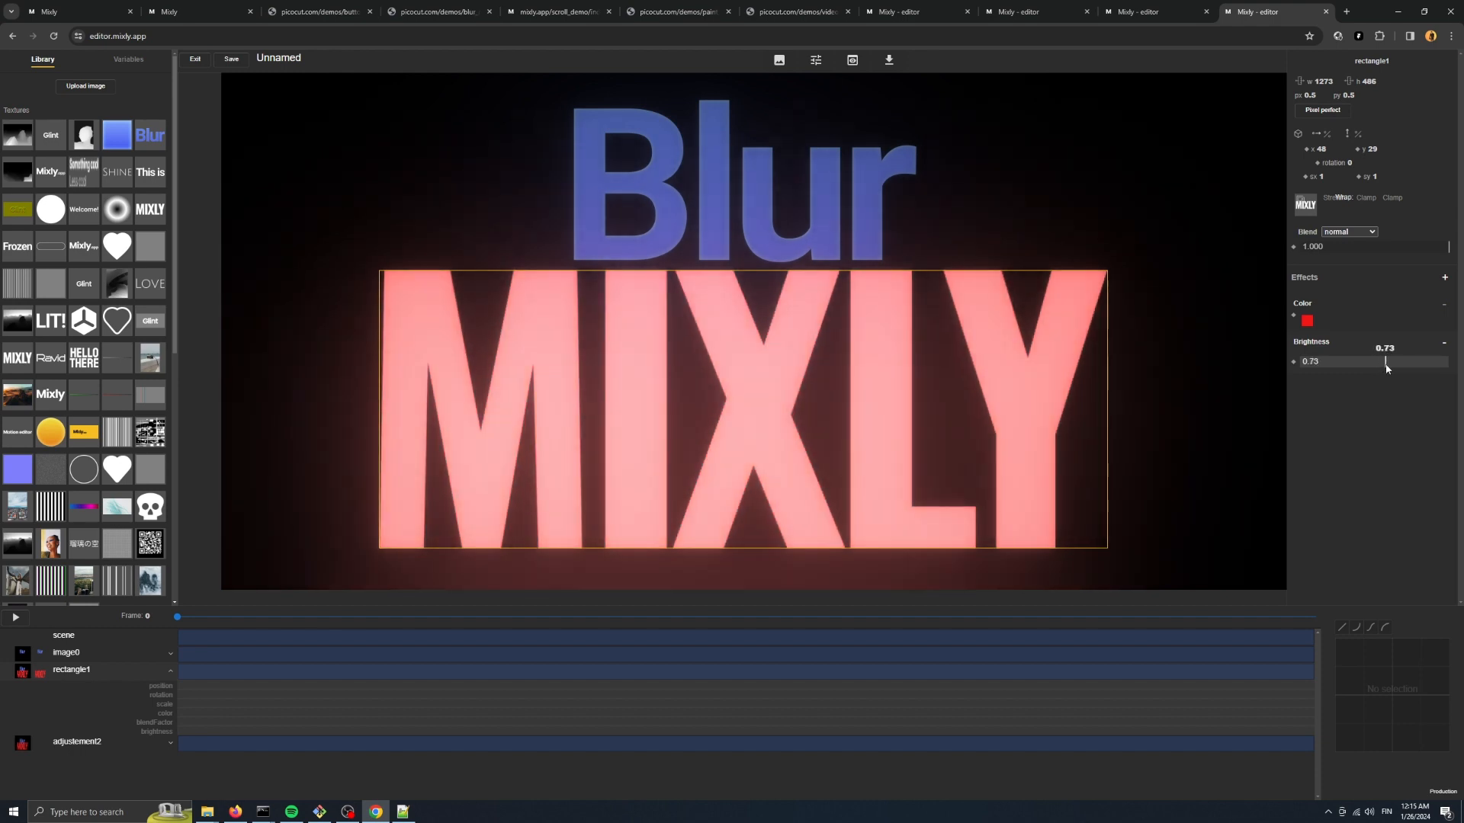
left_click_drag(1386, 366, 1430, 366)
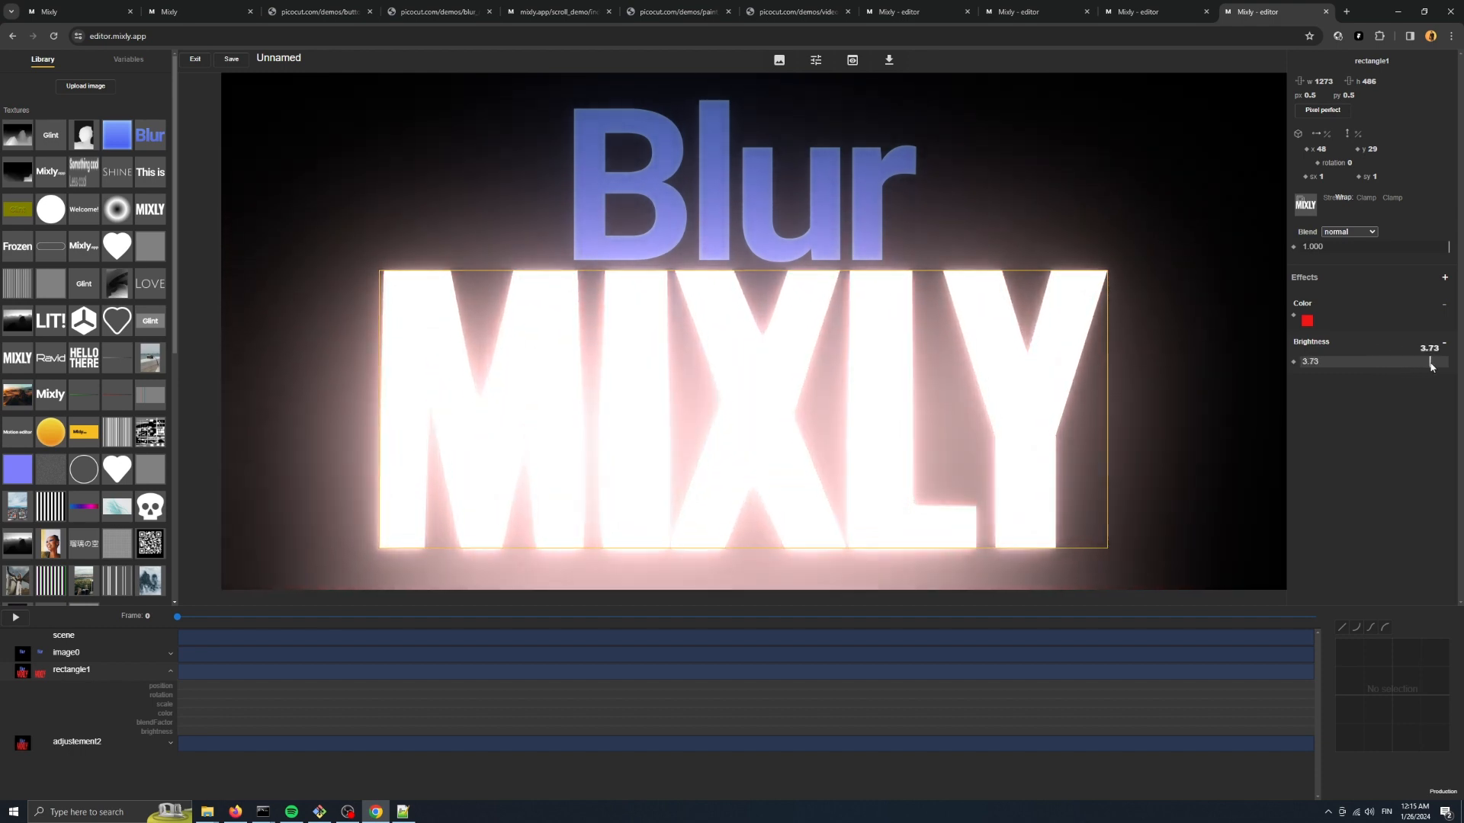
left_click(903, 309)
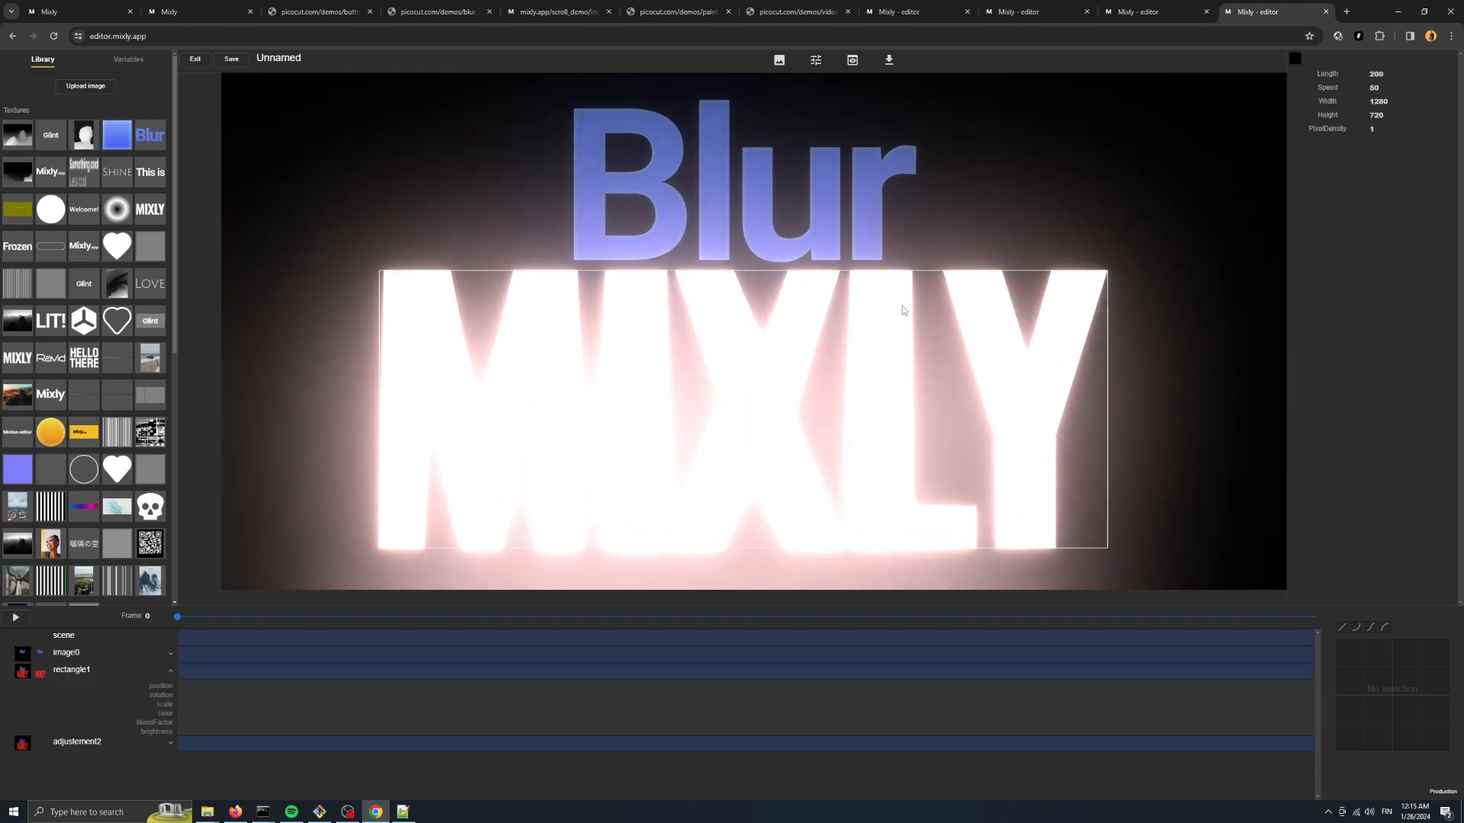
left_click(153, 742)
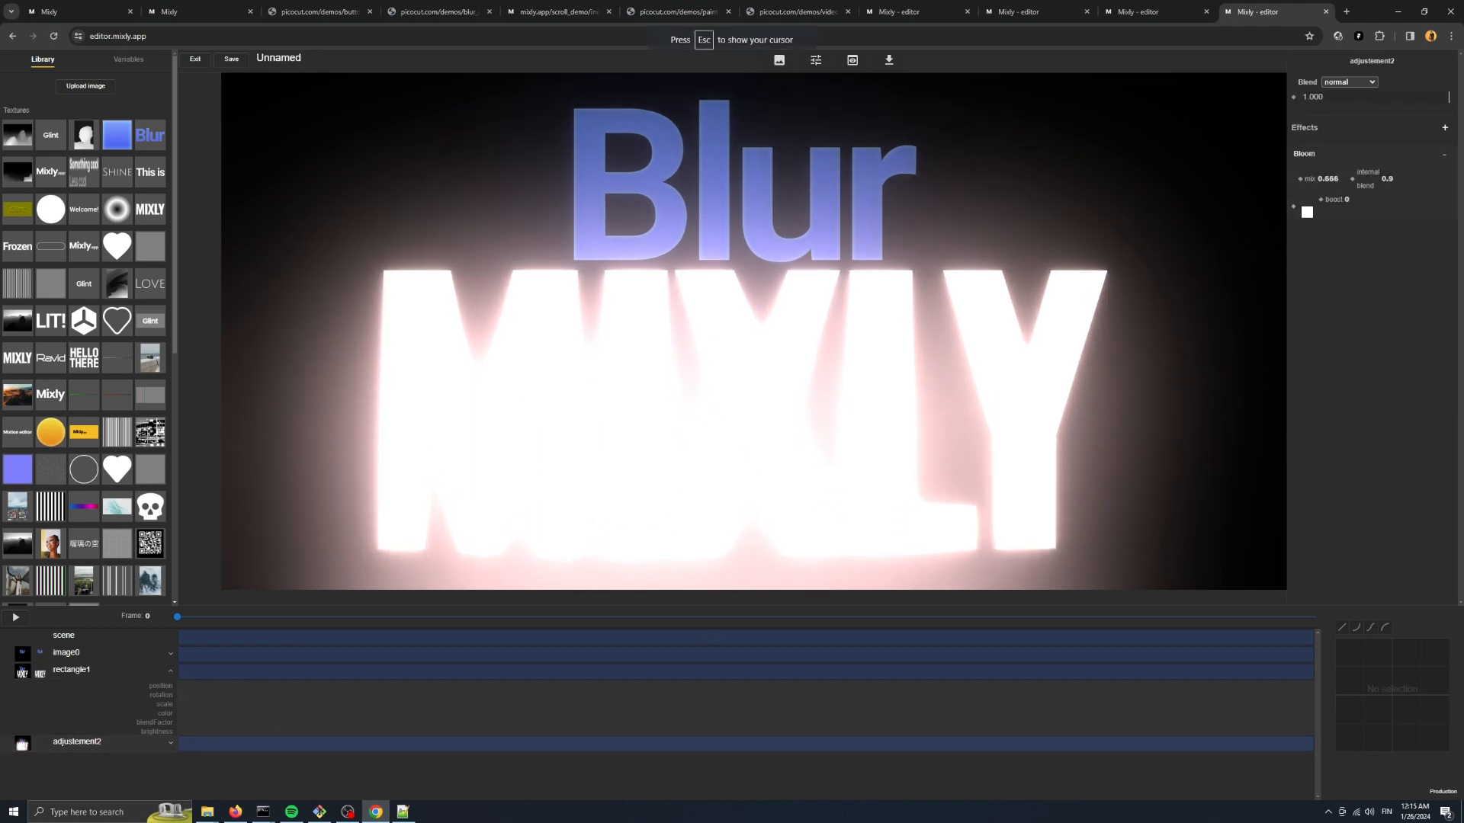
Reorder the MIXLY layer's effects so Brightness comes before Color, and set the brightness to about 4.69.
left_click(1021, 335)
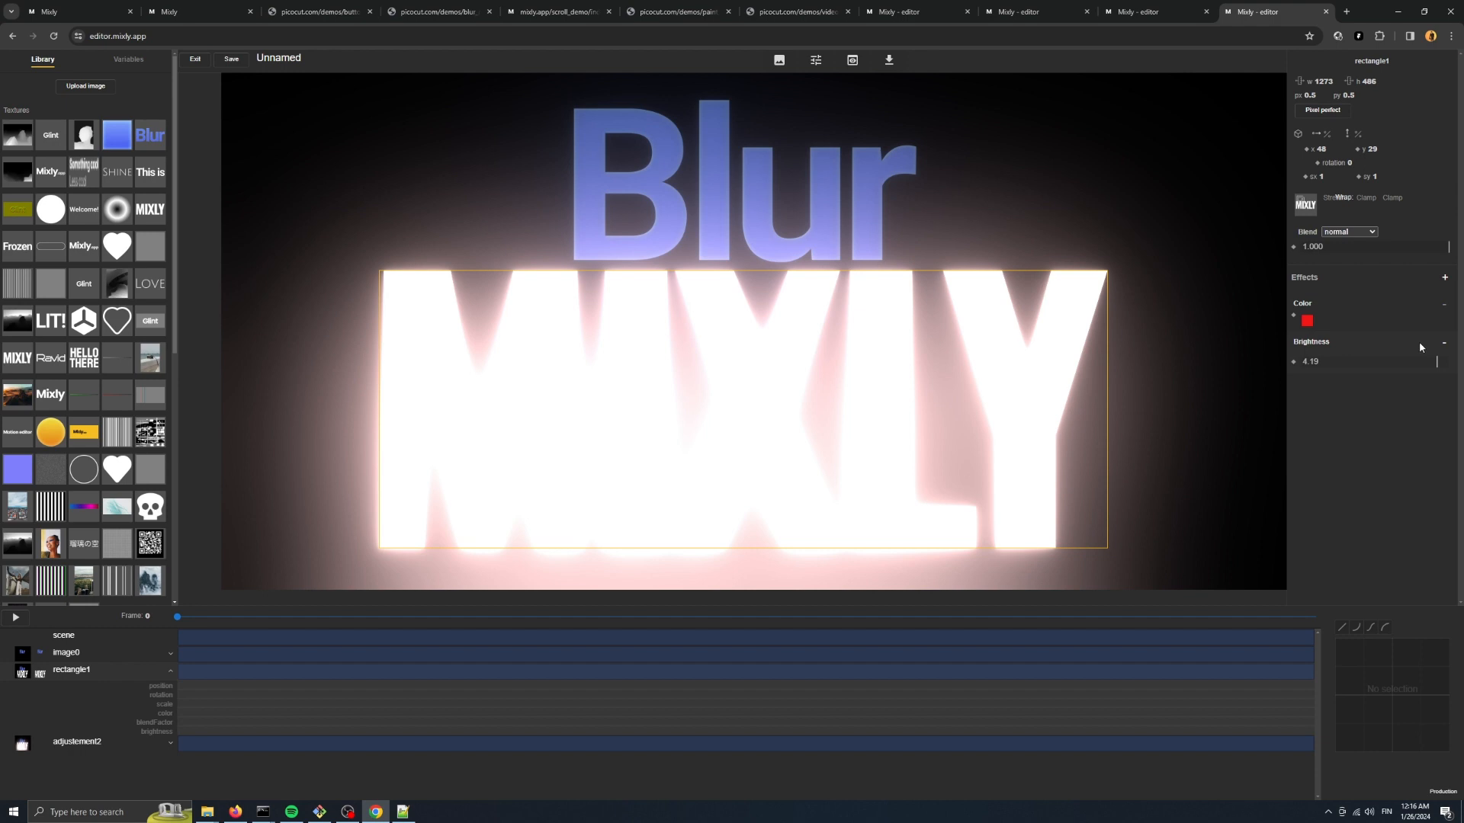
left_click(1419, 311)
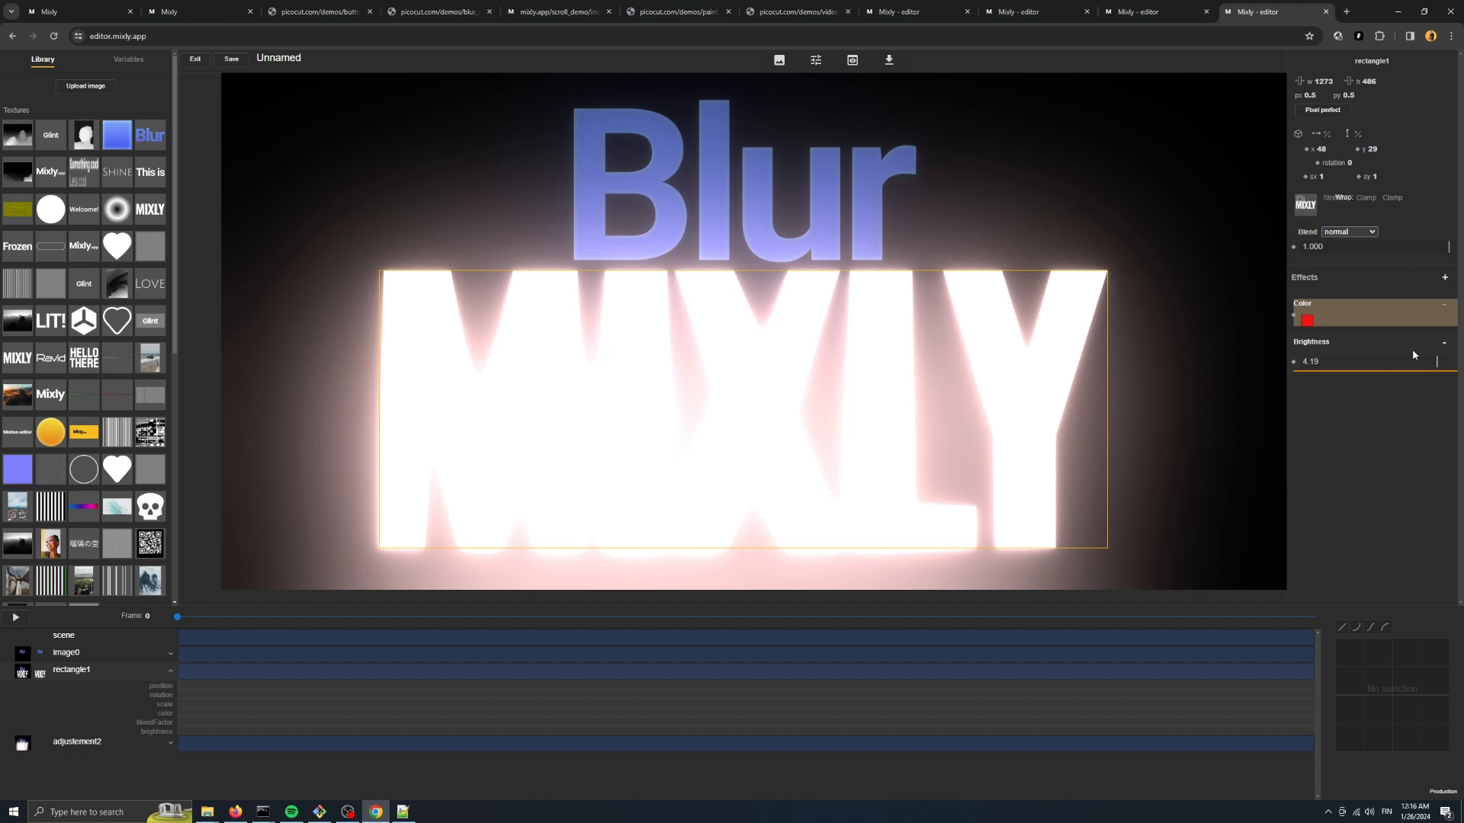
left_click_drag(1413, 351, 1412, 350)
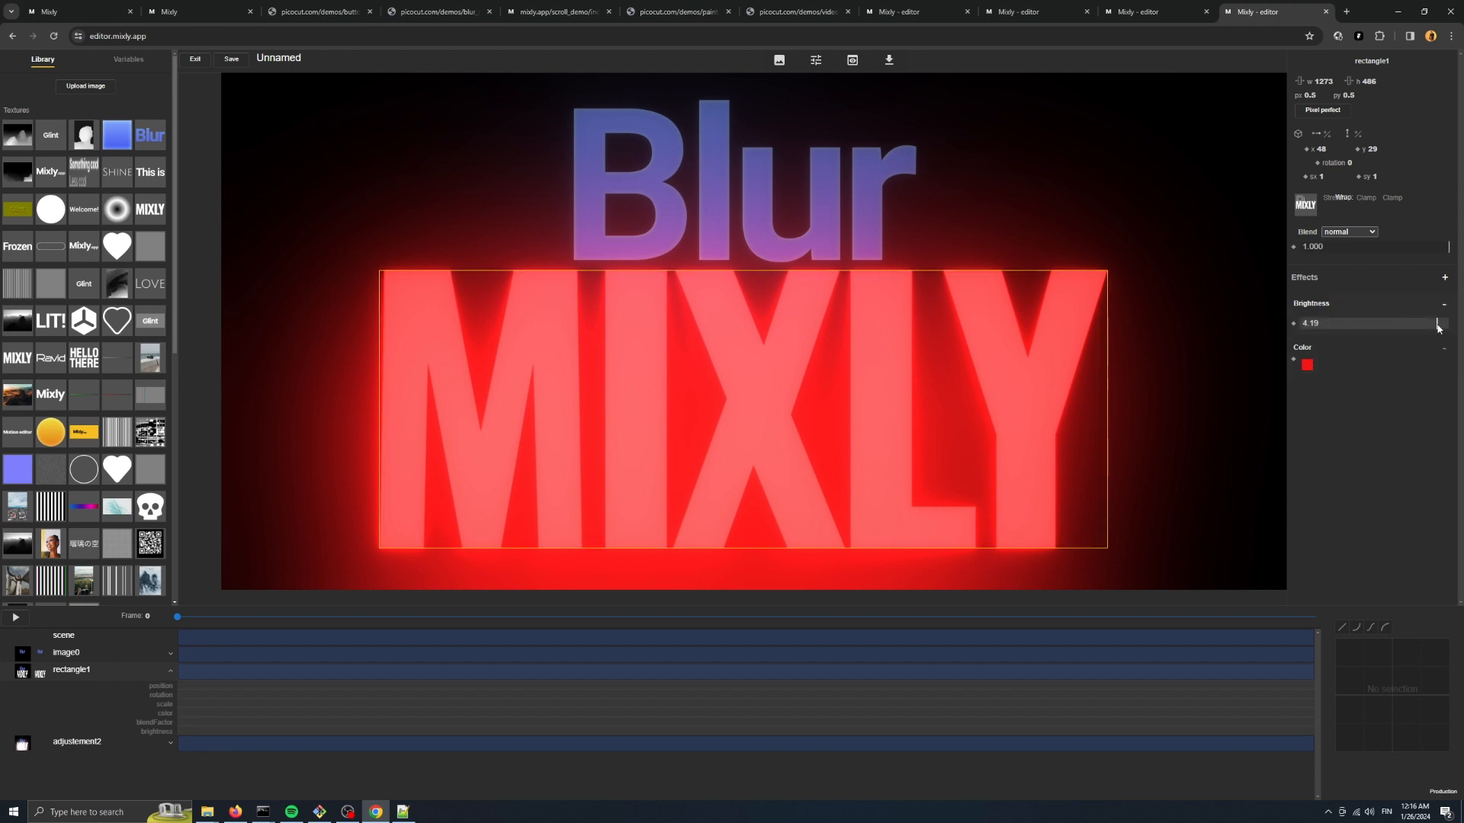
left_click_drag(1438, 324, 1445, 314)
Lighten the MIXLY layer's red to a slightly less saturated shade in its Color effect.
left_click(1307, 364)
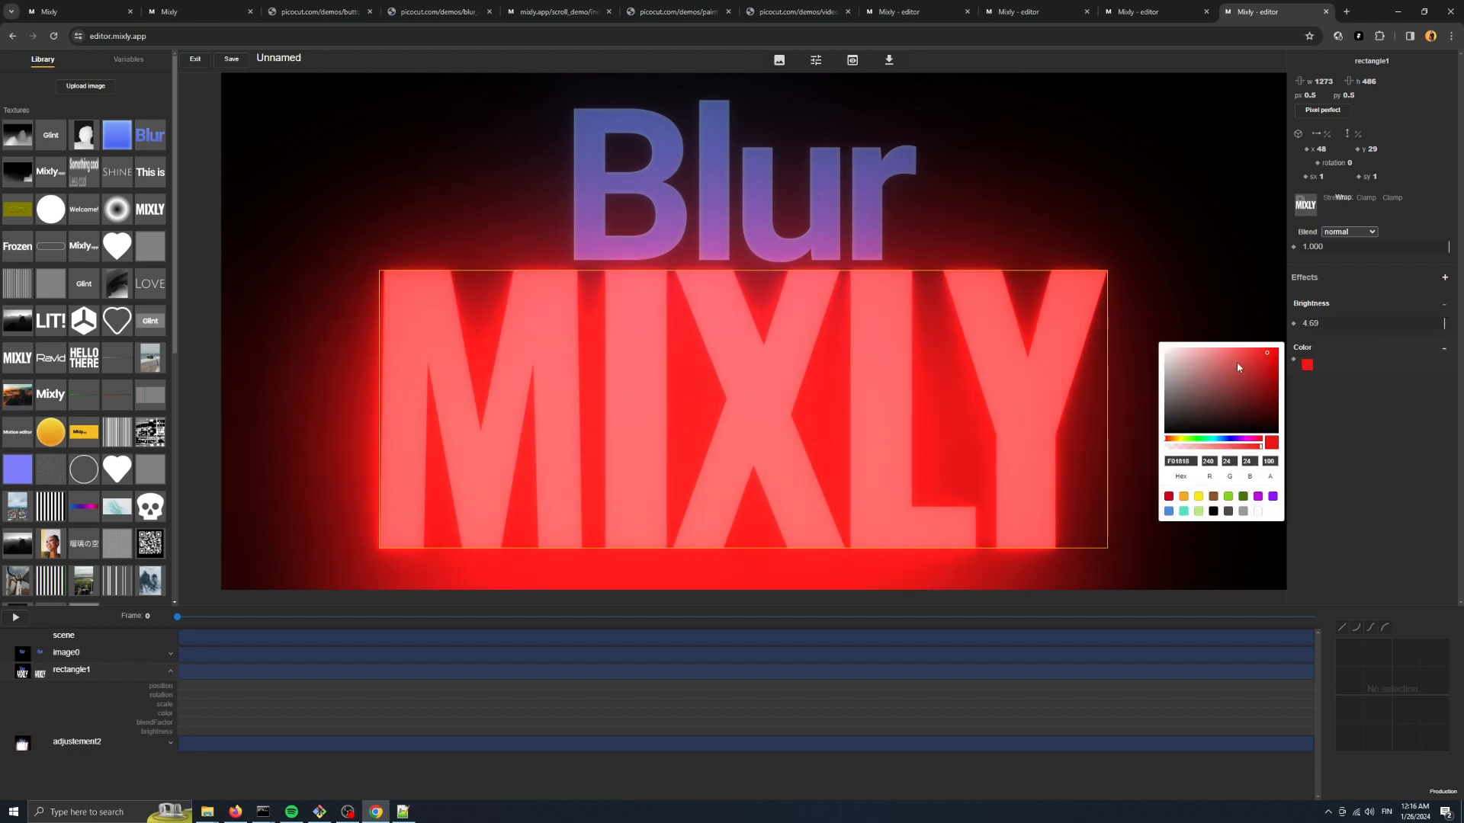
left_click(1259, 355)
mouse_move(1258, 355)
left_mouse_down()
mouse_move(1241, 357)
mouse_move(1255, 357)
left_mouse_up()
left_click(1372, 489)
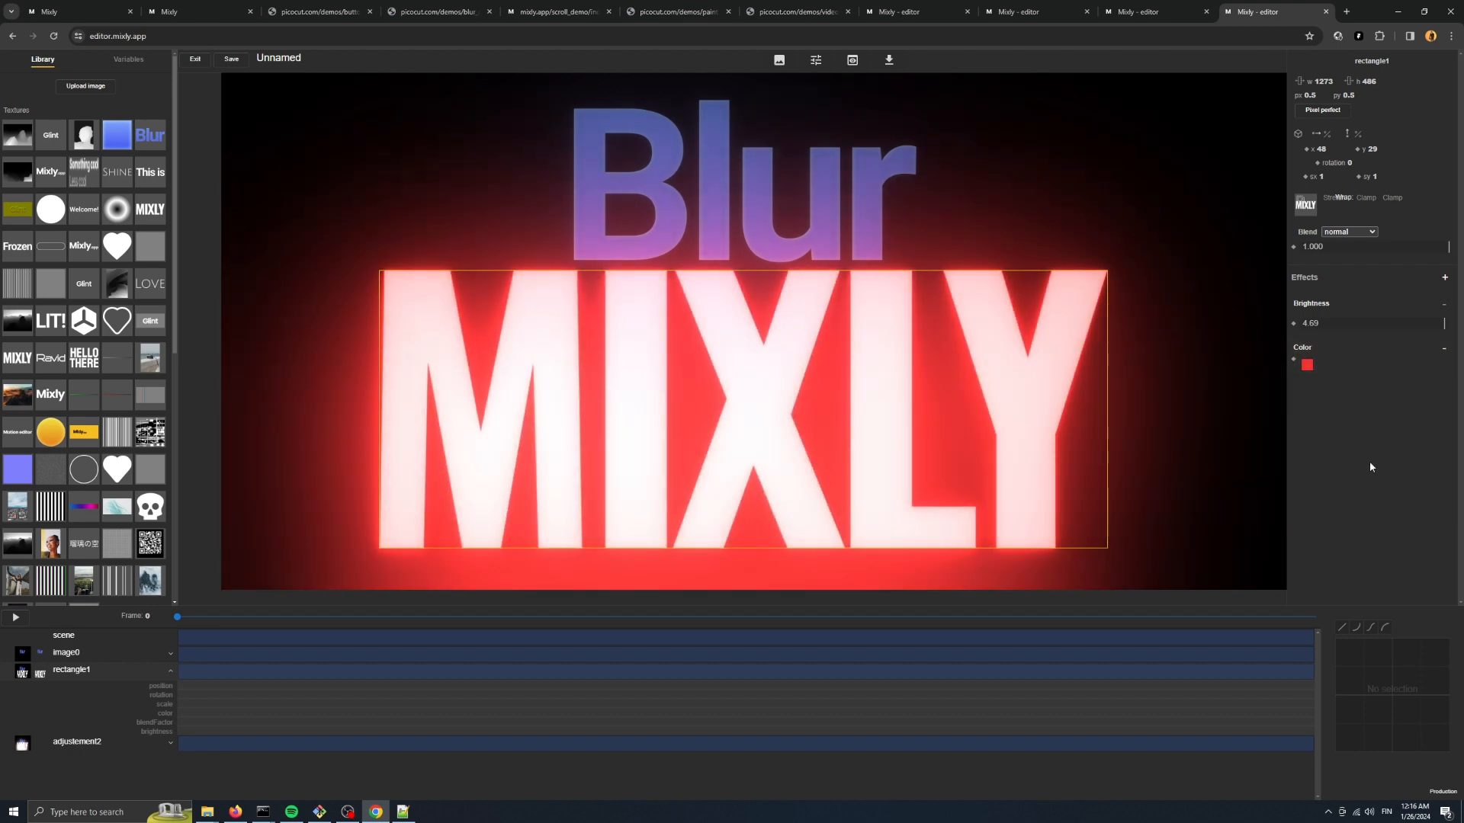
Readjust the bloom effect on the adjustment layer for a tighter glow around the MIXLY letters.
left_click(140, 748)
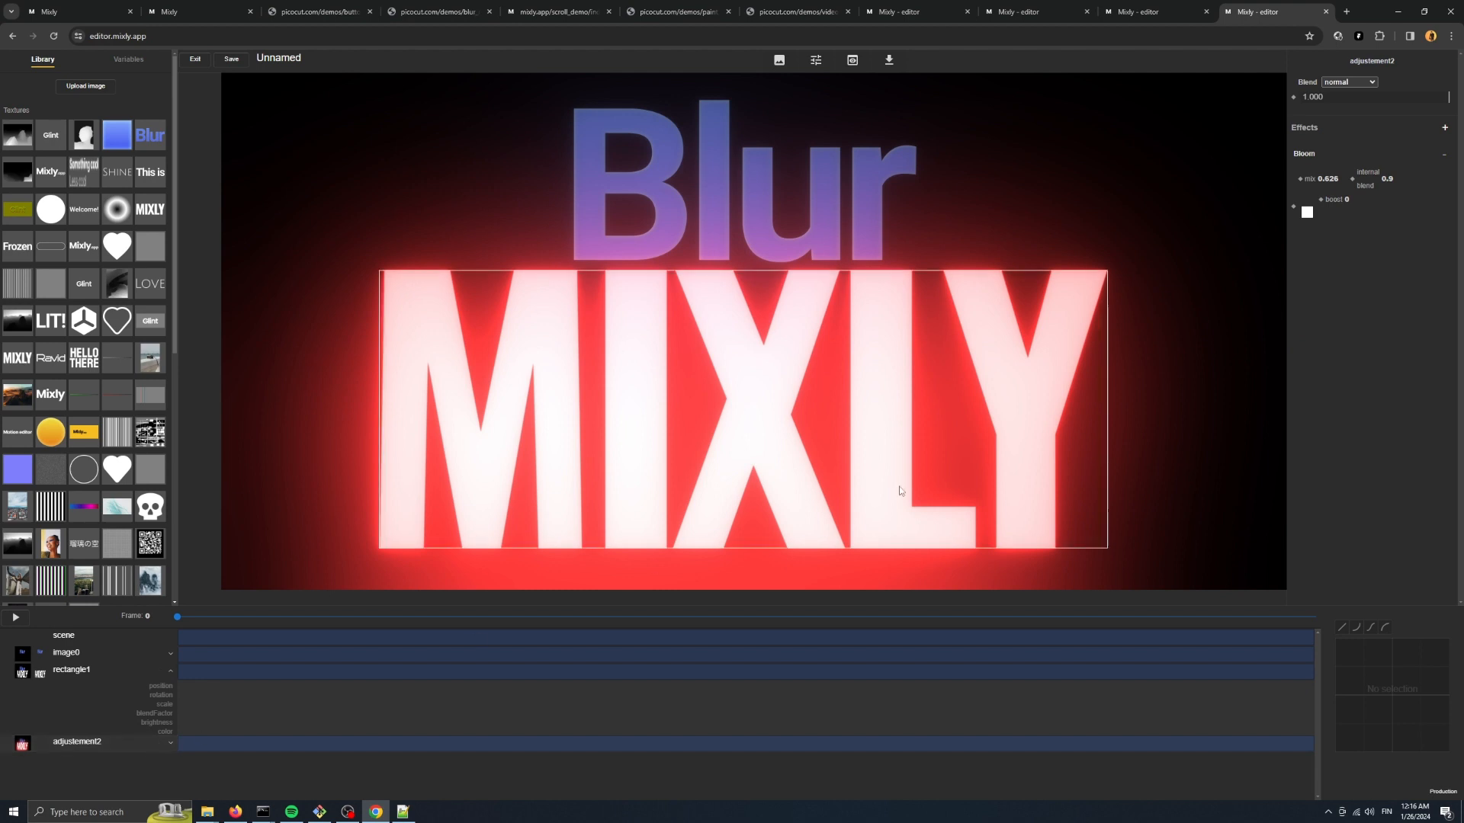
left_click_drag(1308, 186, 1368, 179)
left_click(1199, 276)
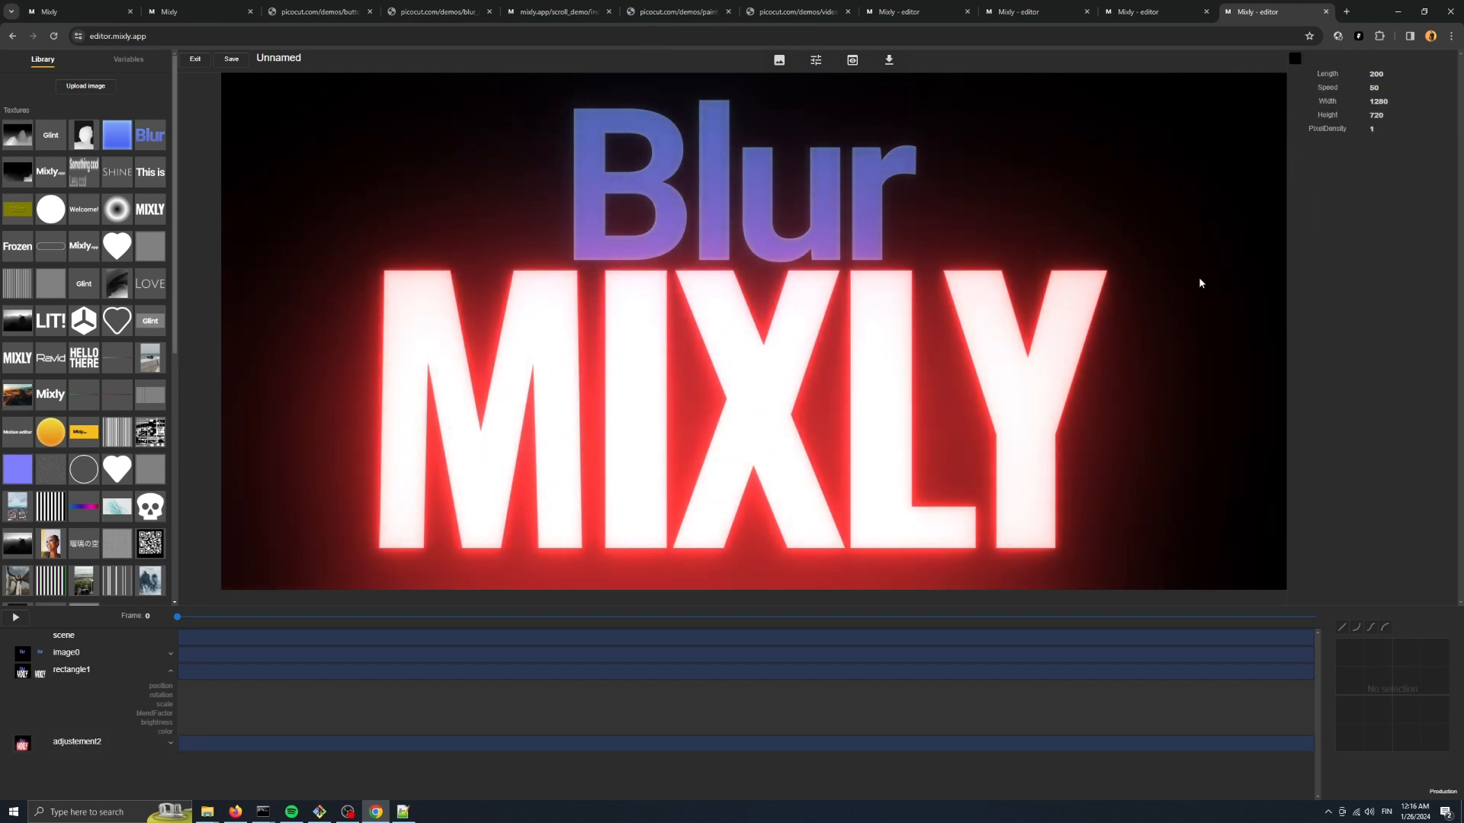
Place the Blur text above MIXLY at about x 47, y 66, and preview the scene before returning to the editor.
left_click(830, 226)
left_click(1034, 203)
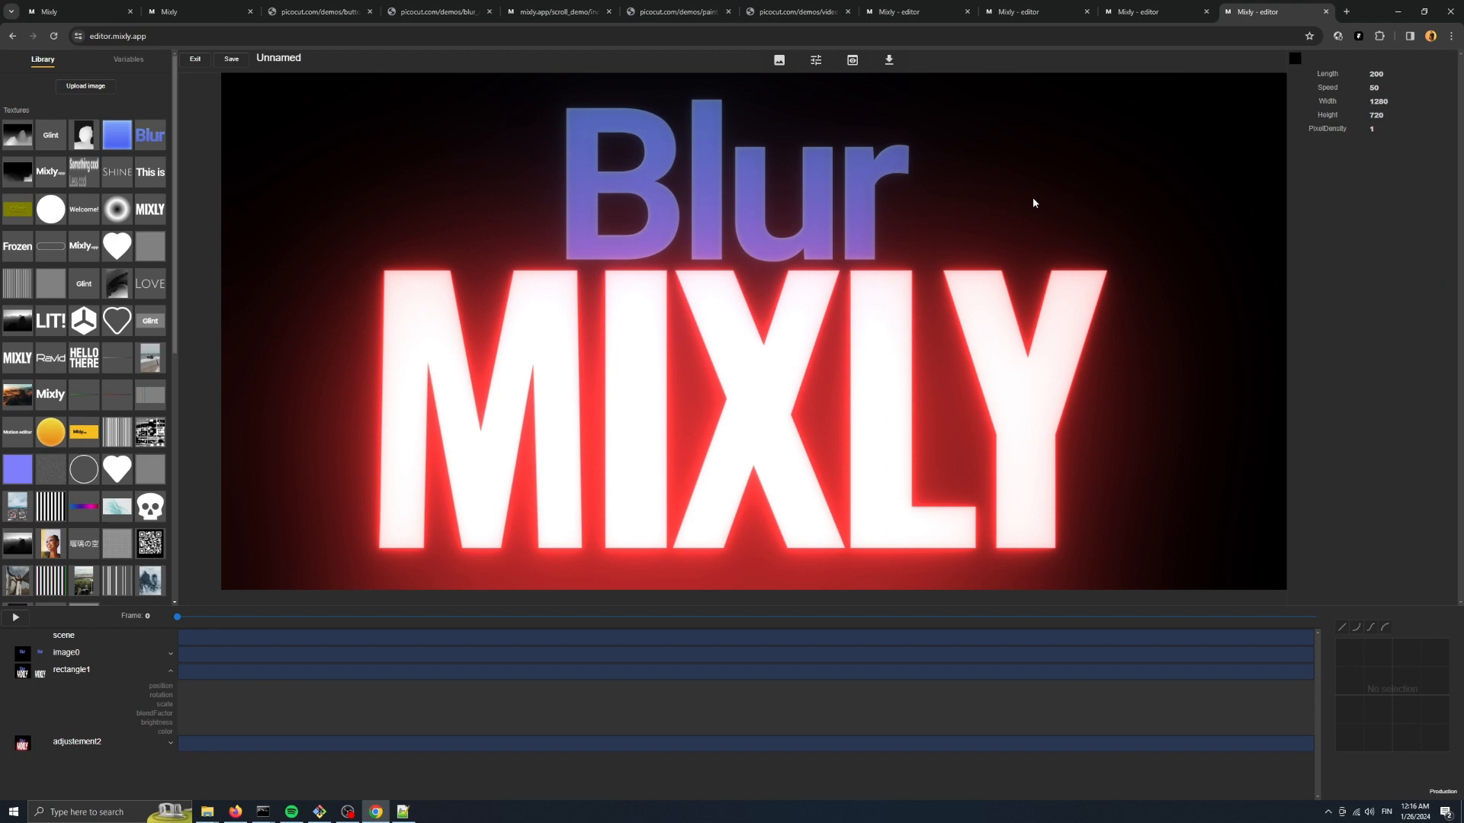
left_click(820, 208)
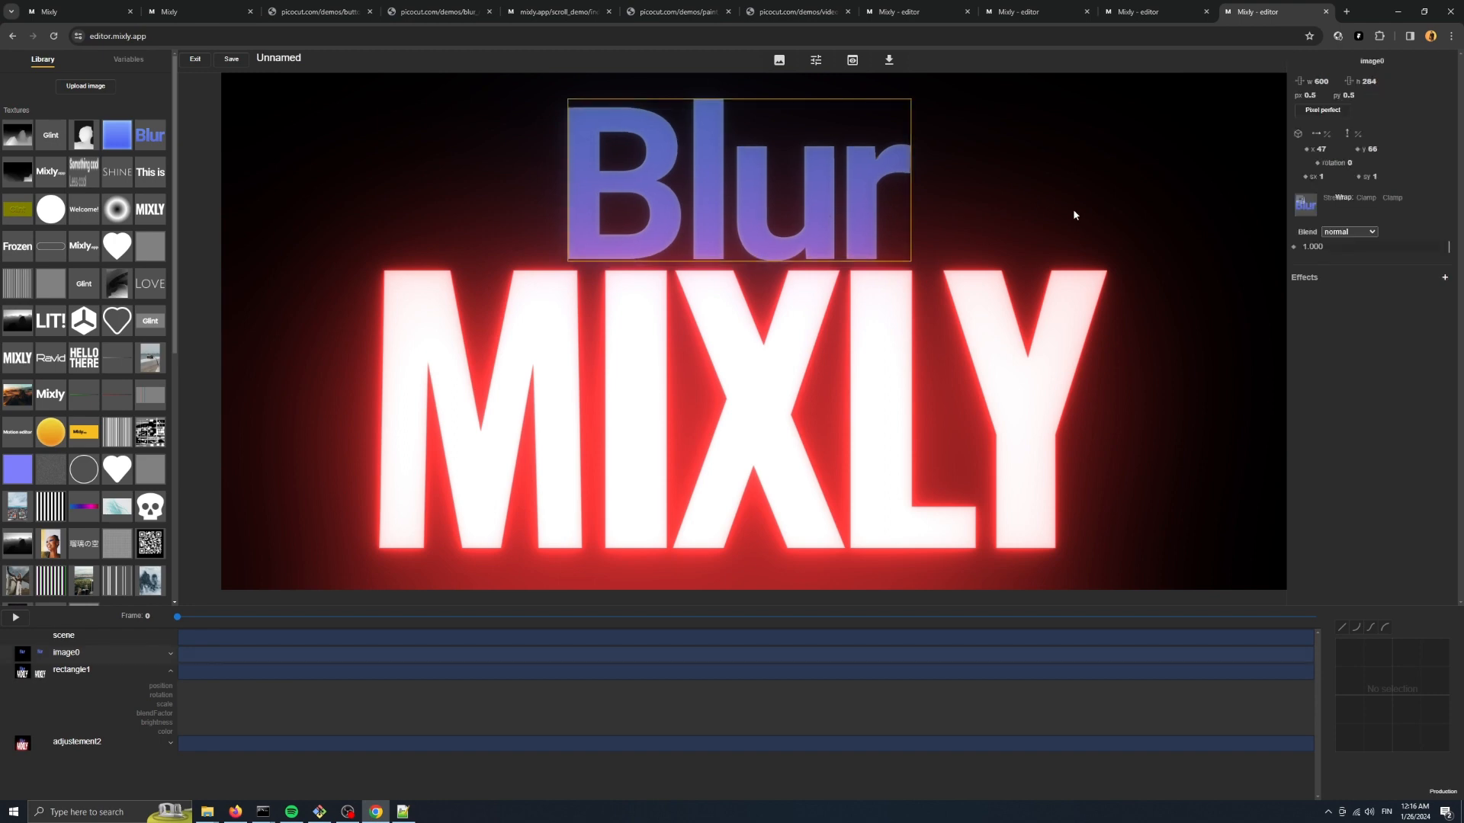
left_click(853, 61)
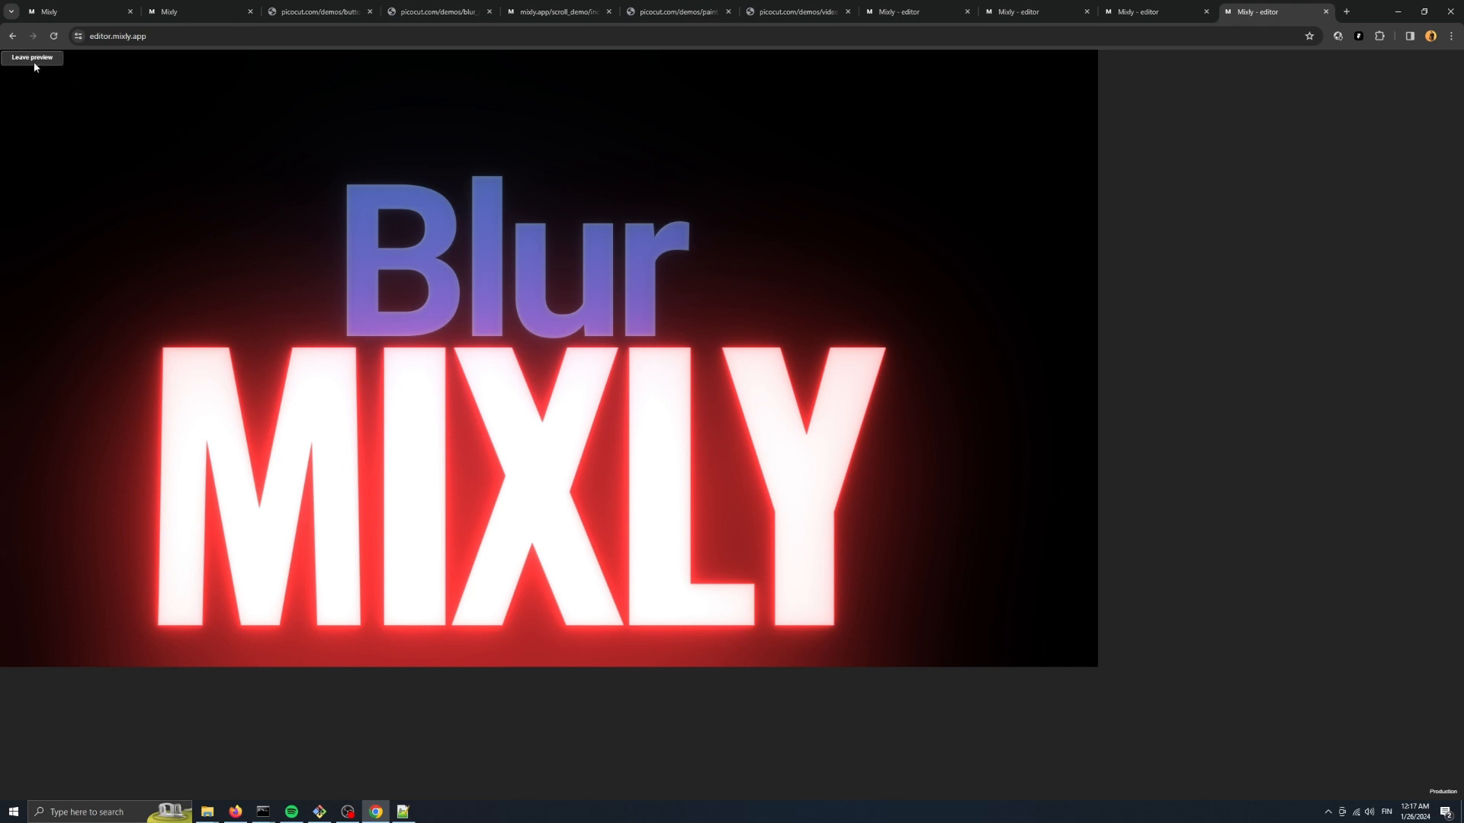
left_click(34, 61)
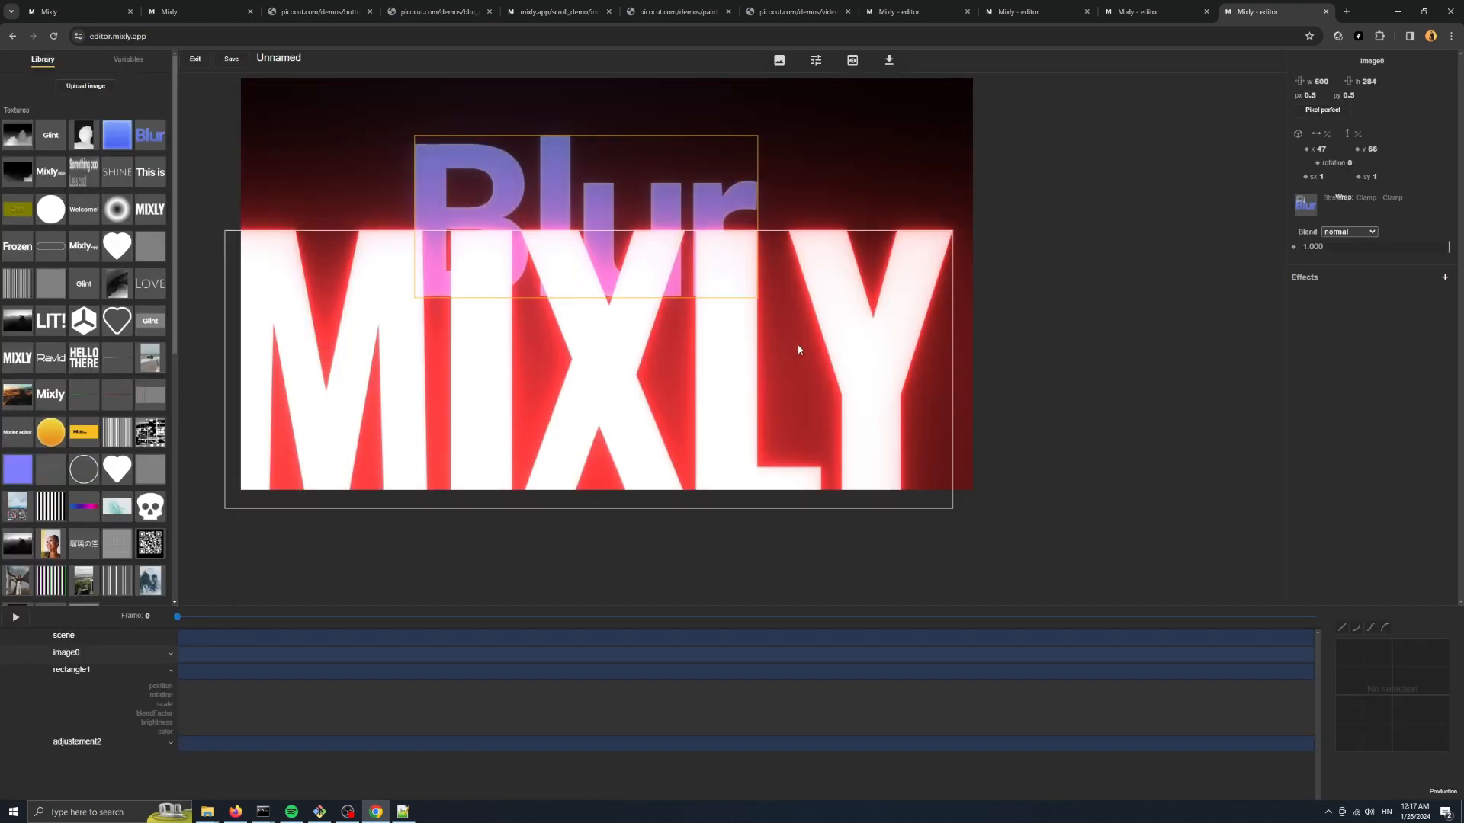
Nudge the MIXLY layer slightly to the right and enlarge the scene to 1666 wide by 853 high.
left_click_drag(667, 366, 675, 367)
left_click(1101, 301)
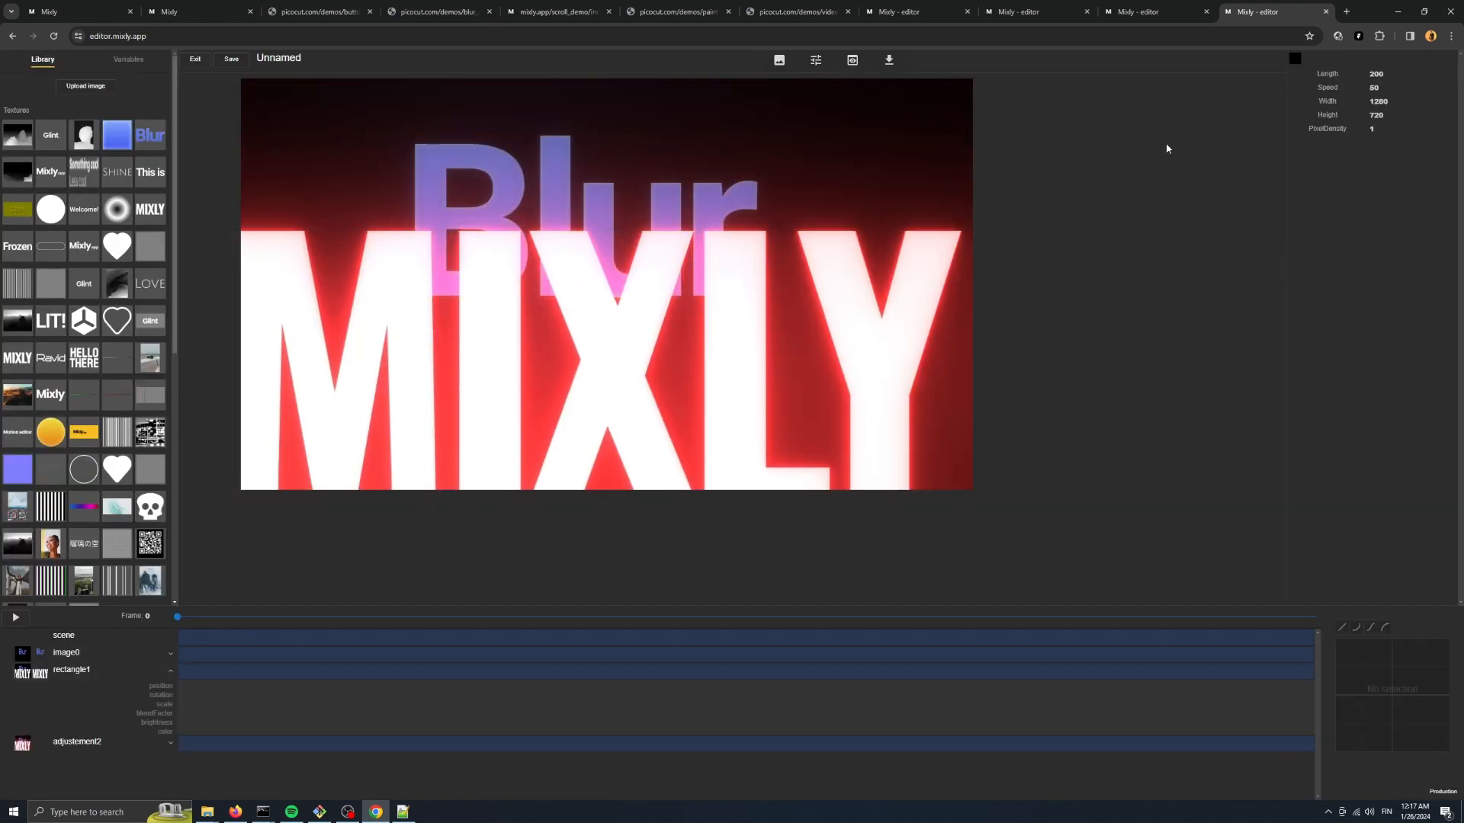
left_click_drag(1329, 102, 1463, 102)
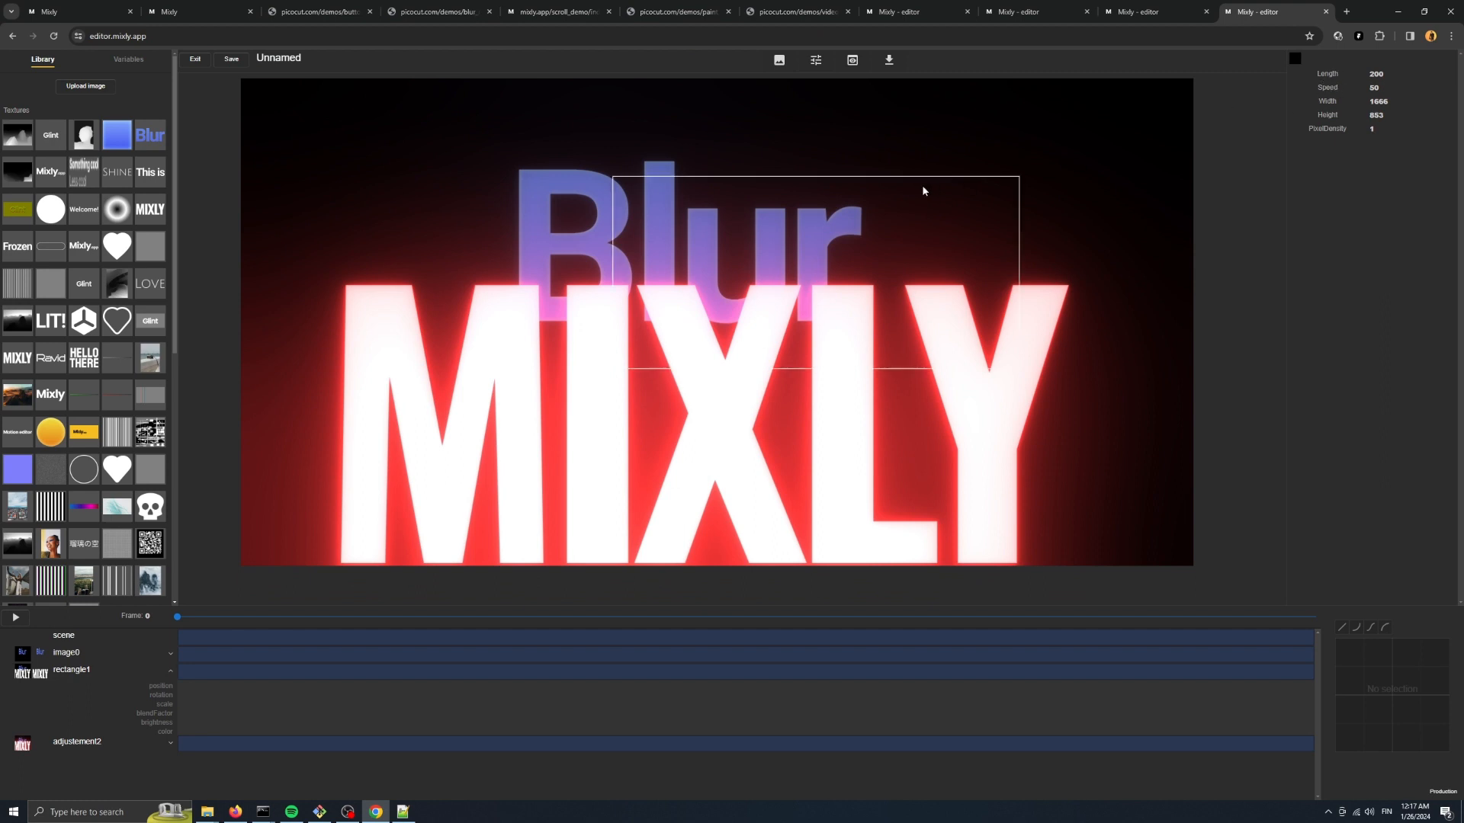
Move the Blur text up and slightly right so it sits clear above the MIXLY letters, and deselect it.
left_click_drag(780, 229, 812, 185)
left_click(980, 242)
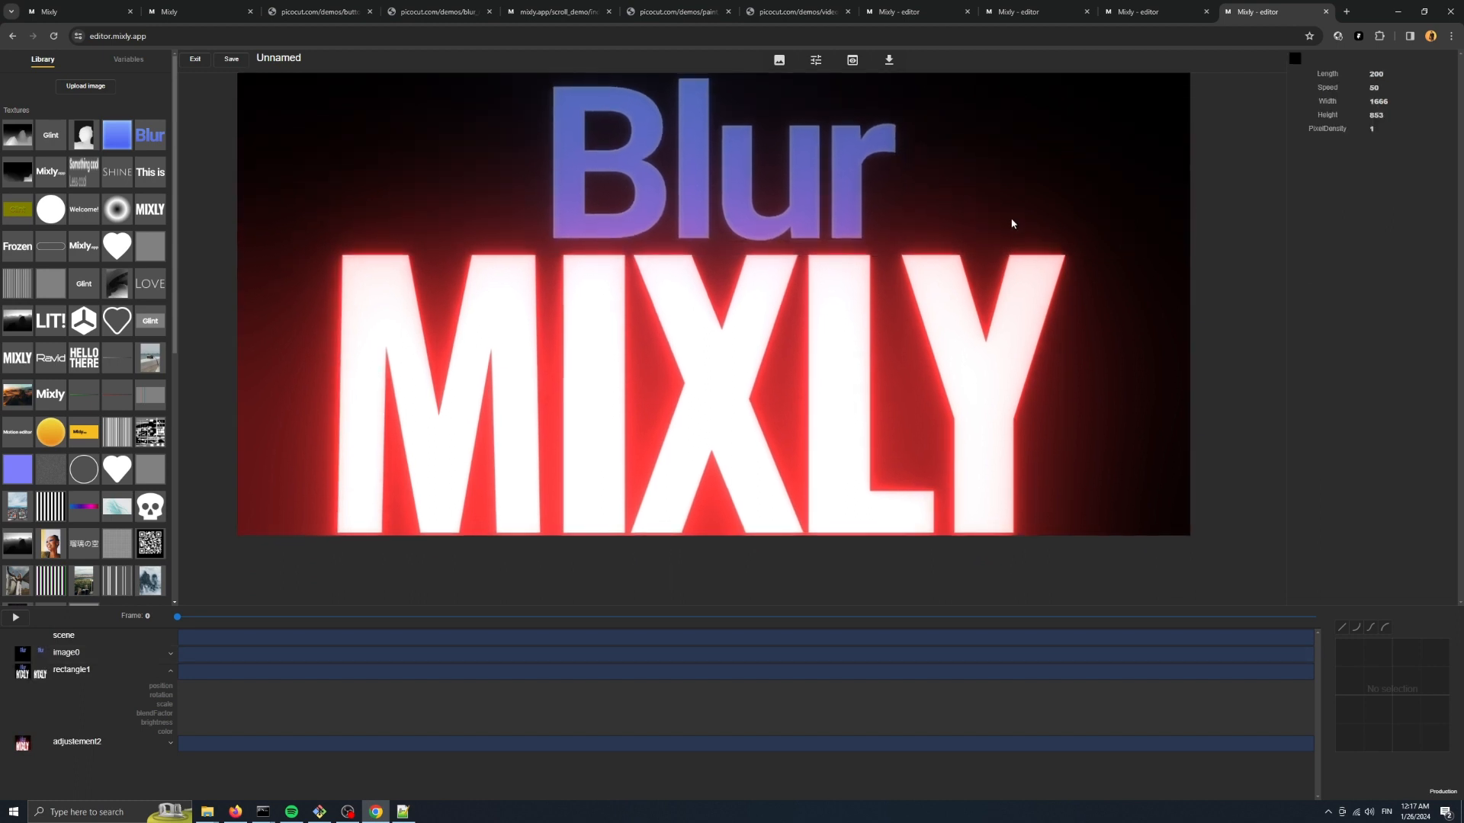
left_click(981, 294)
left_click(953, 212)
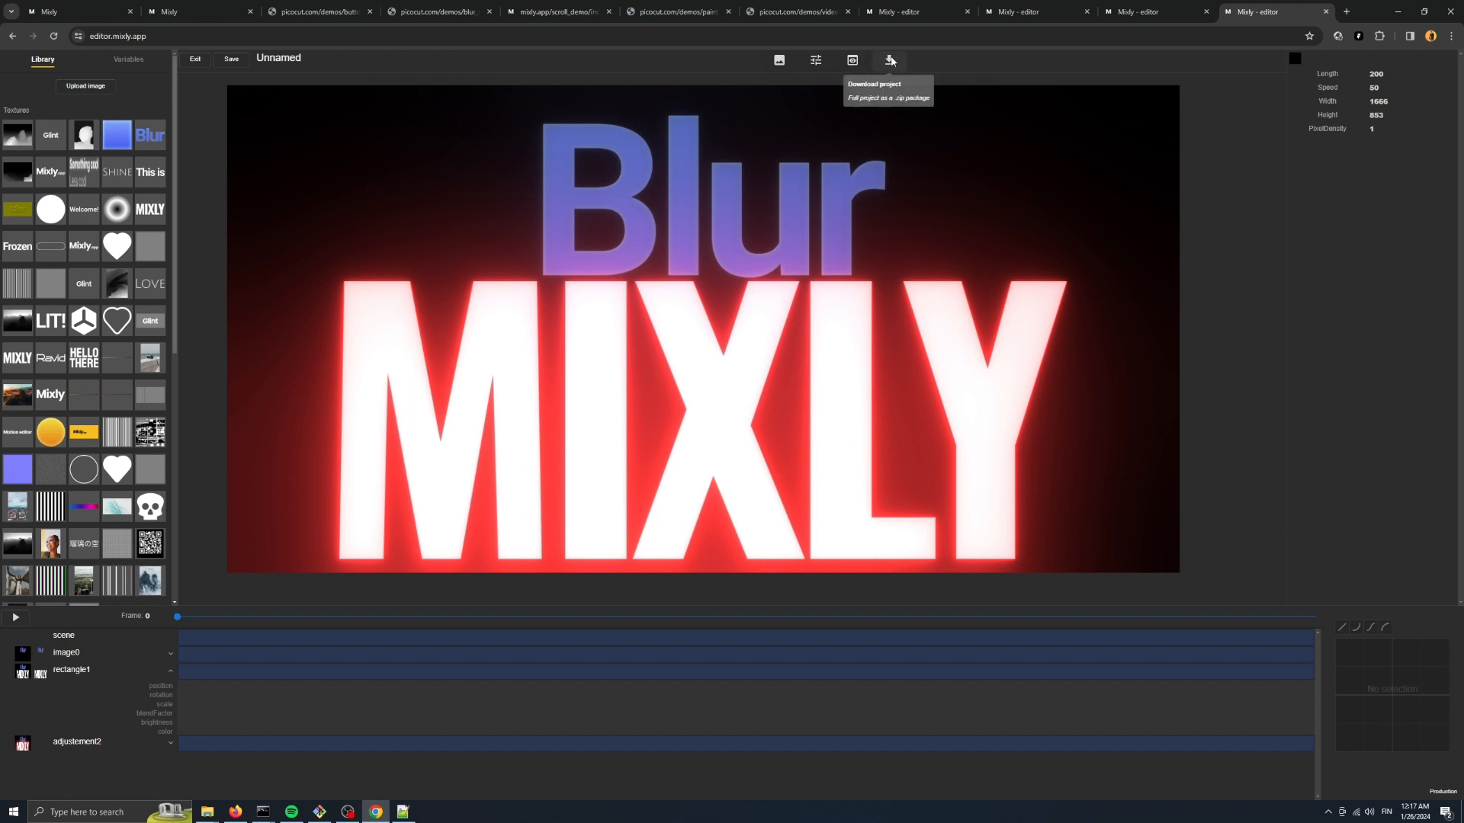
Download the full project as a zip package and extract it into its own folder in Downloads.
left_click(890, 60)
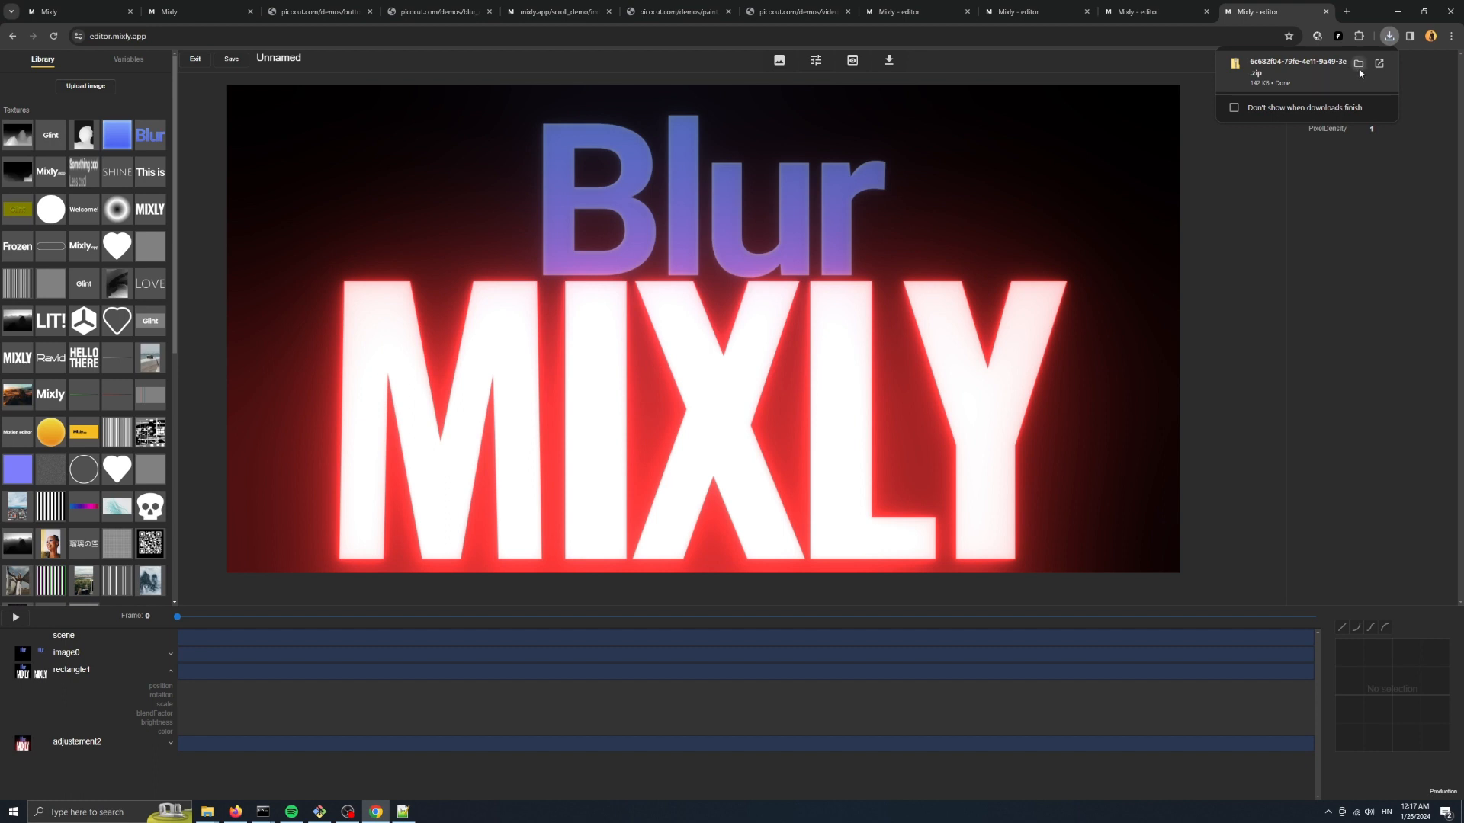
left_click(1359, 66)
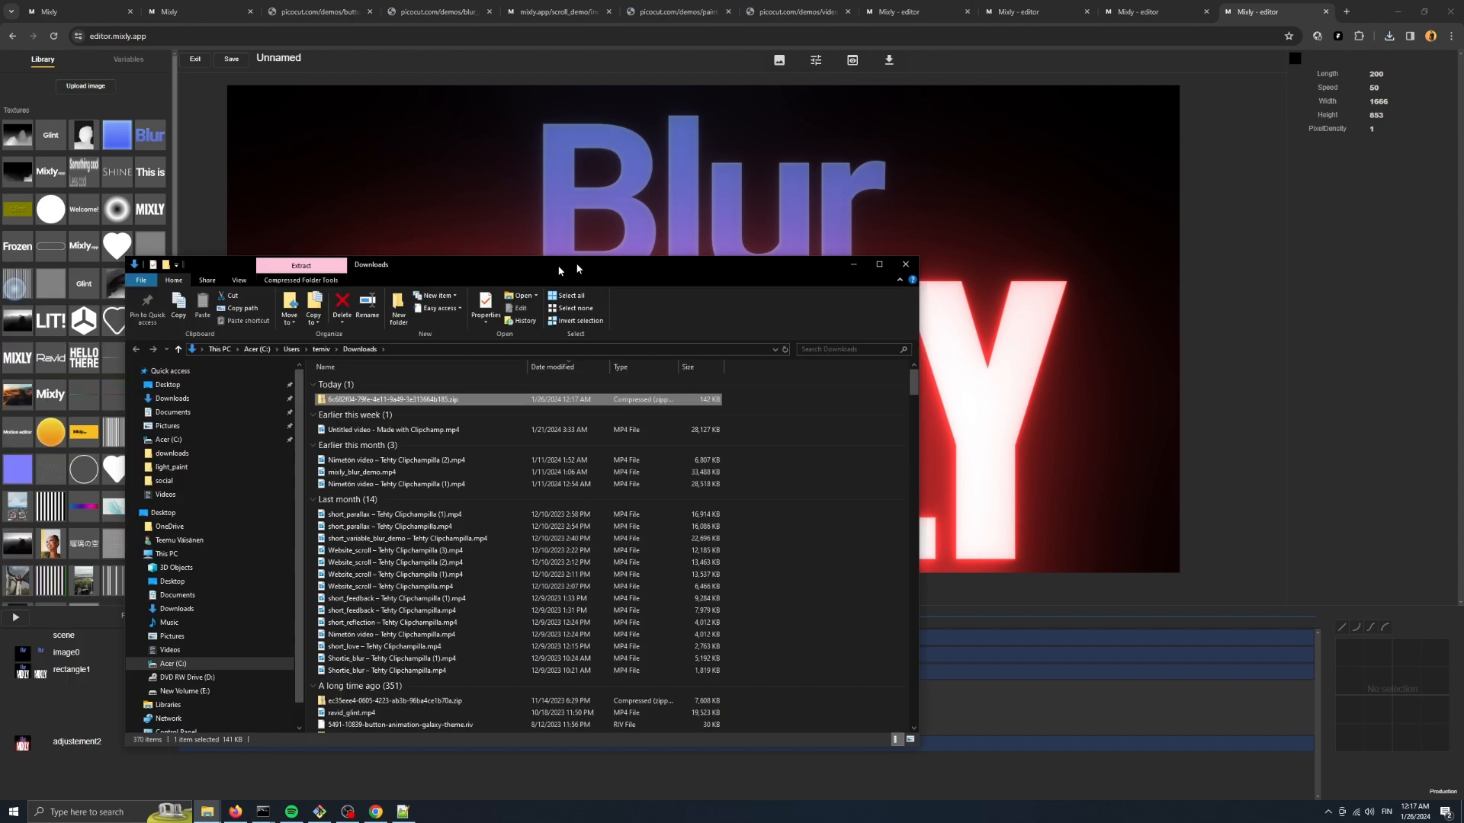
left_click_drag(559, 267, 773, 228)
right_click(627, 360)
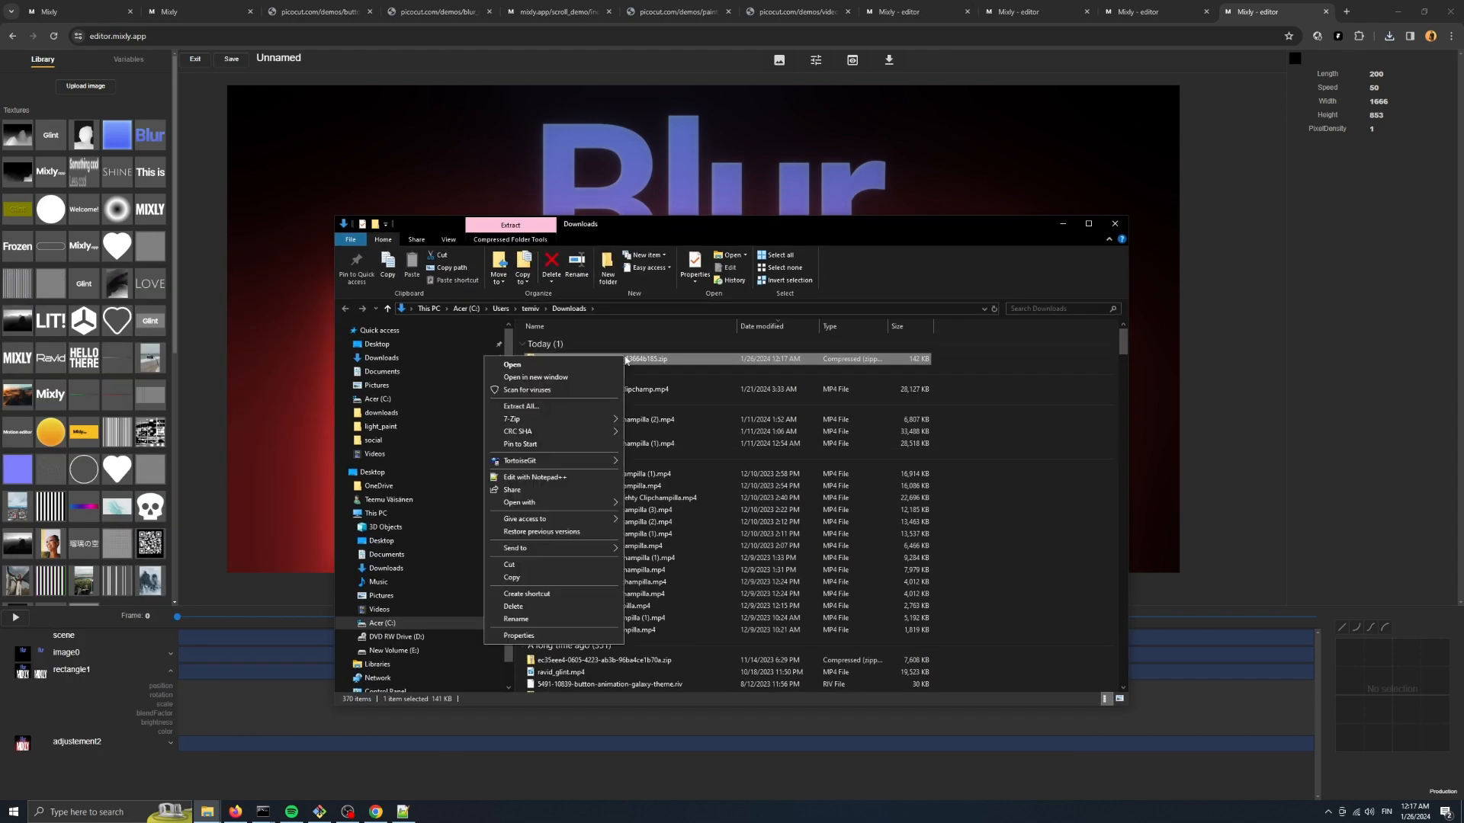
left_click(580, 409)
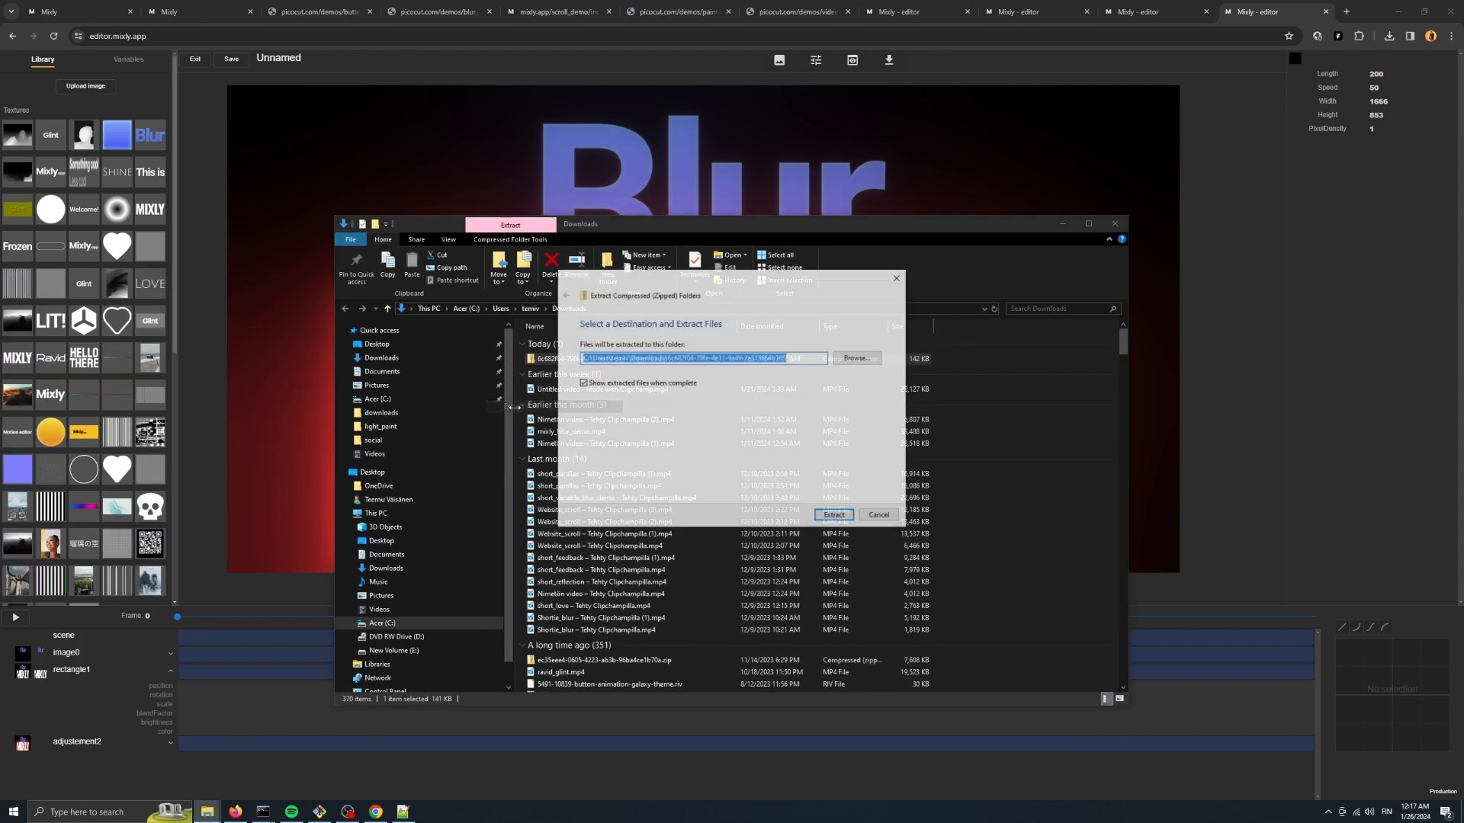
left_click(834, 516)
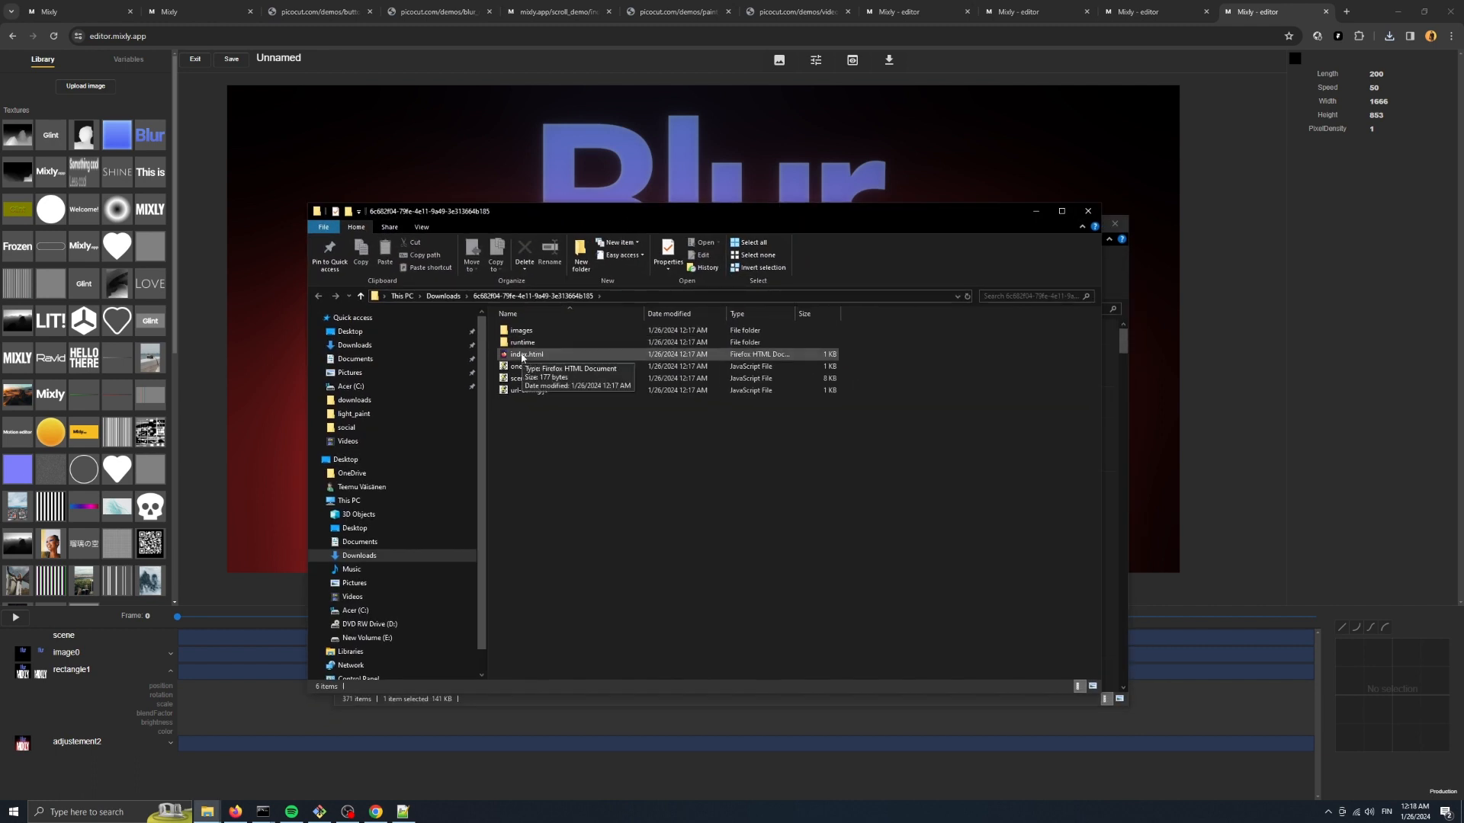
Open the extracted index.html in Firefox to view the exported scene, and return to the project folder.
left_click(523, 357)
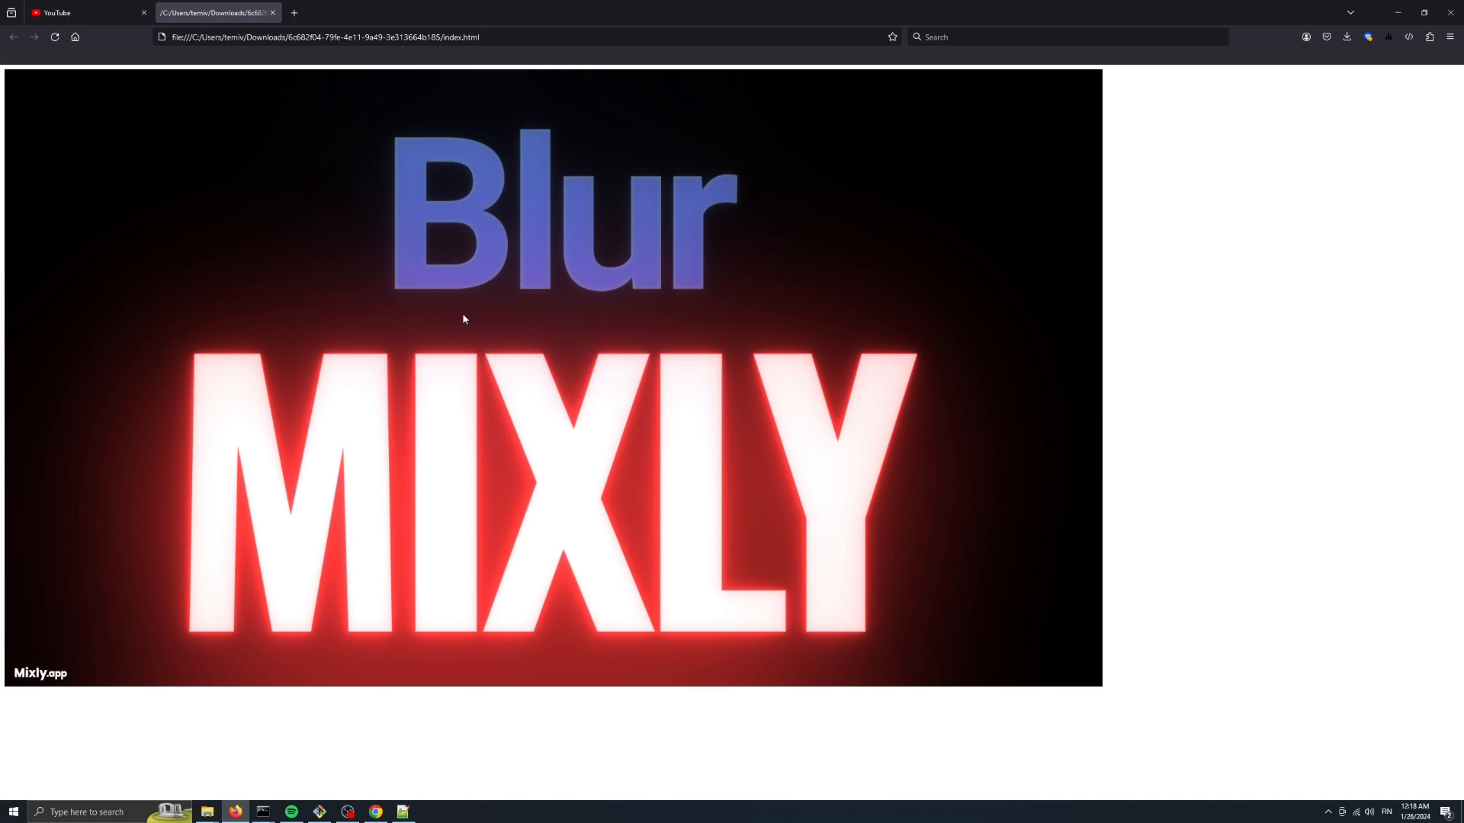
key("alt+Tab")
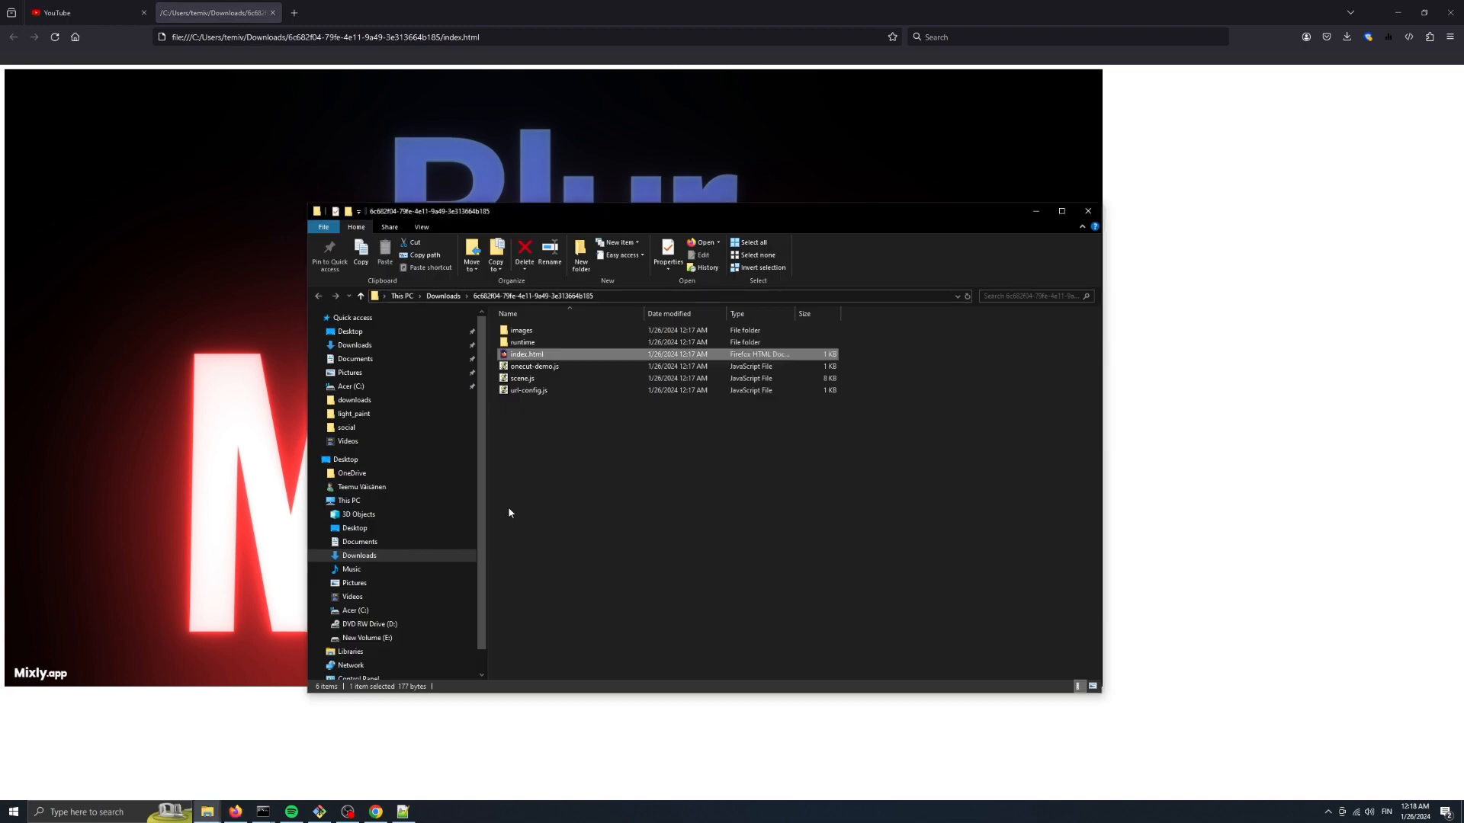
Open onecut-demo.js from the exported project in Notepad++ and examine its imports, canvas lookup and OneCutPlayer setup code.
right_click(523, 366)
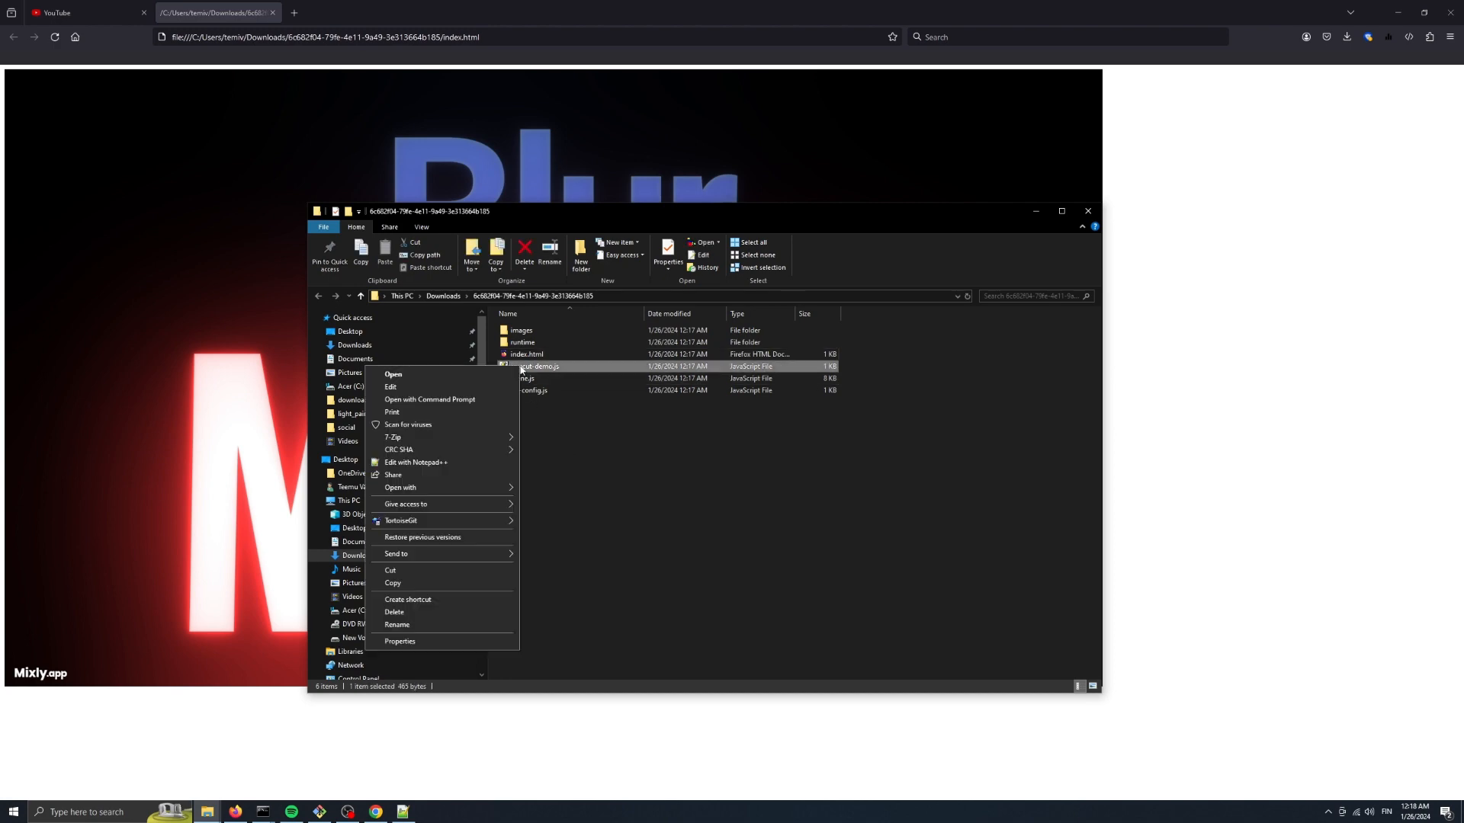
left_click(427, 463)
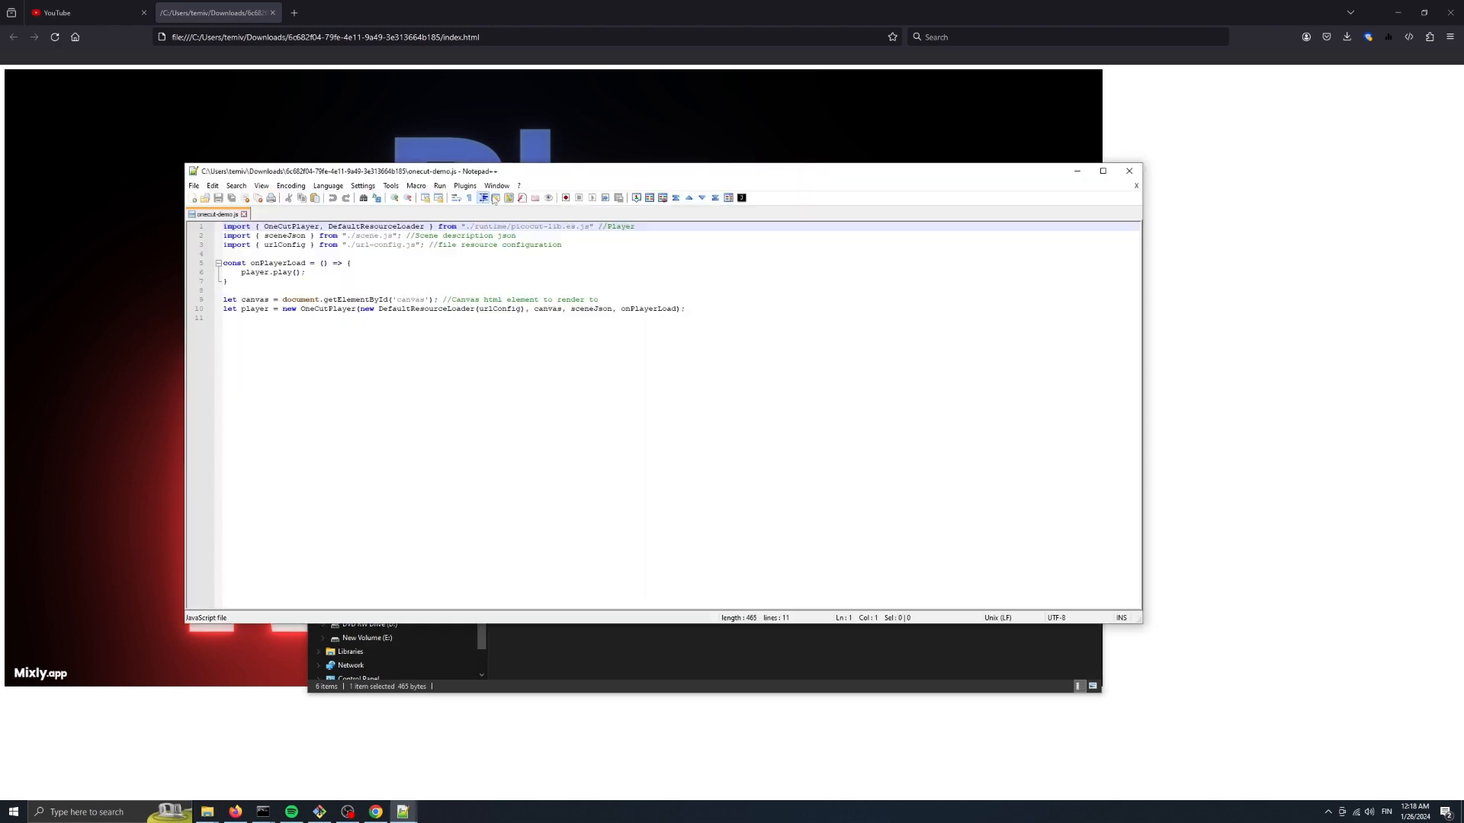
left_click_drag(497, 169, 592, 156)
left_click(416, 292)
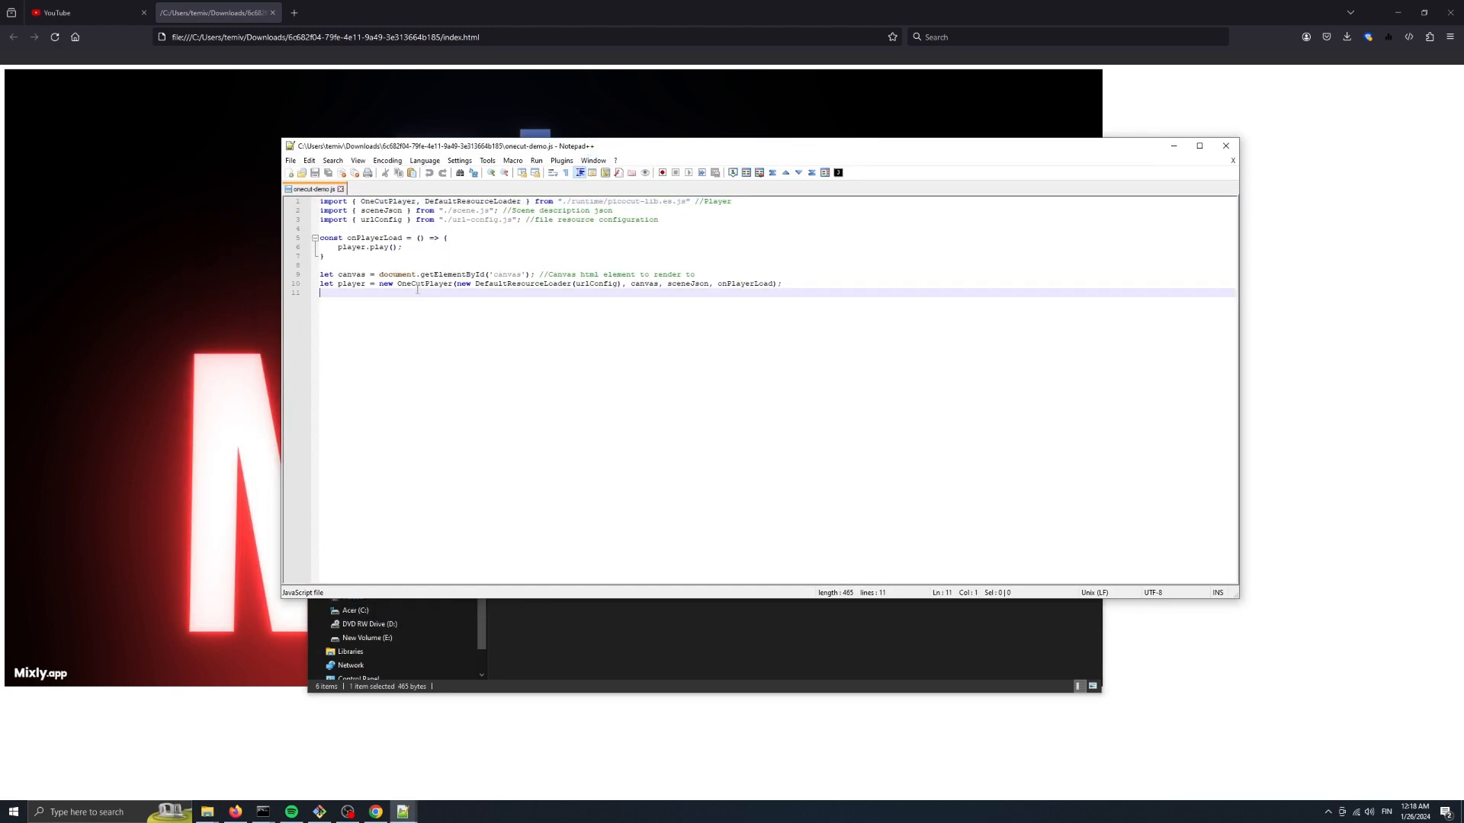
triple_click(421, 283)
left_click(403, 265)
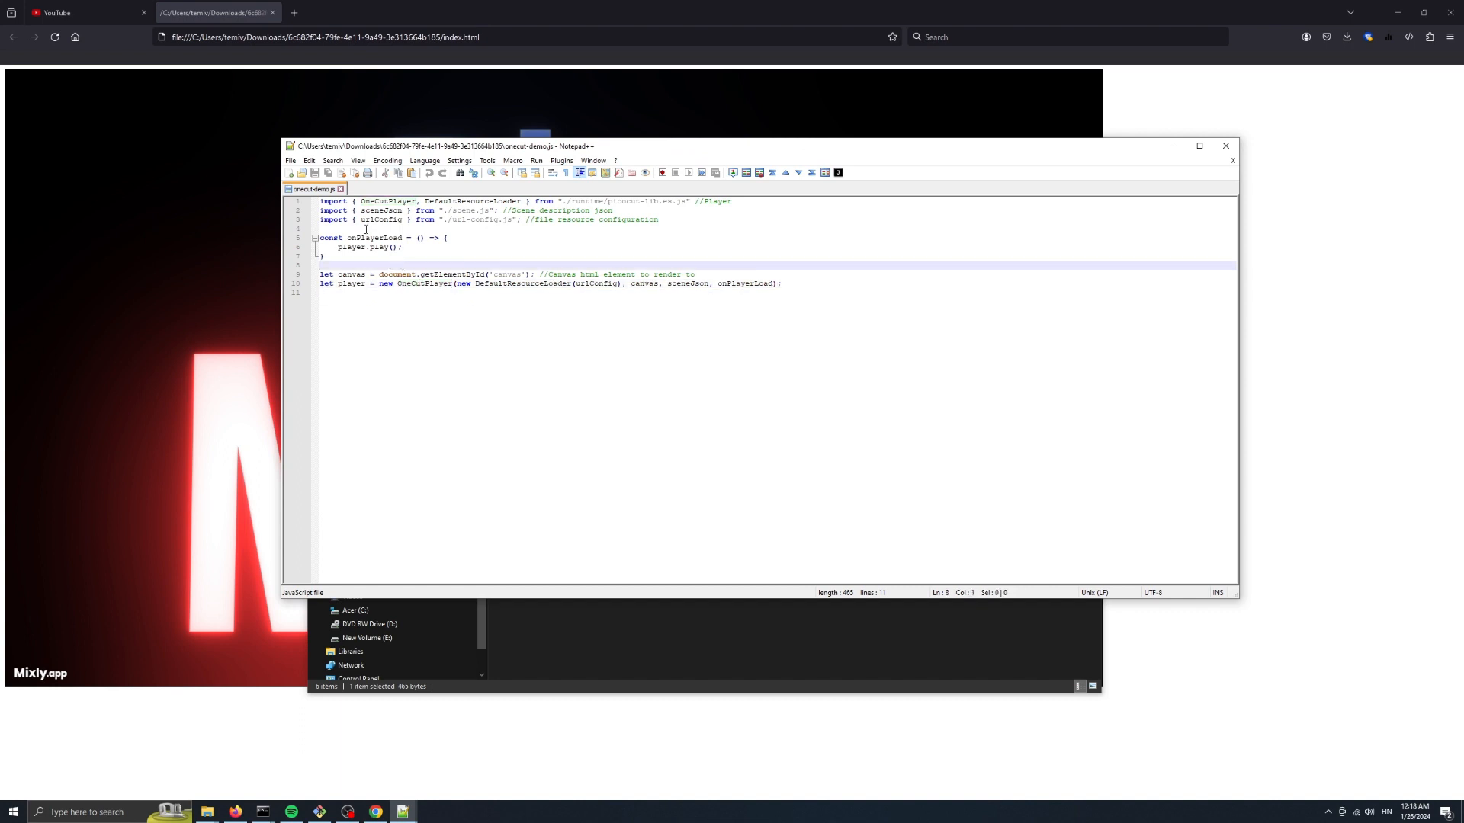
left_click_drag(366, 229, 417, 304)
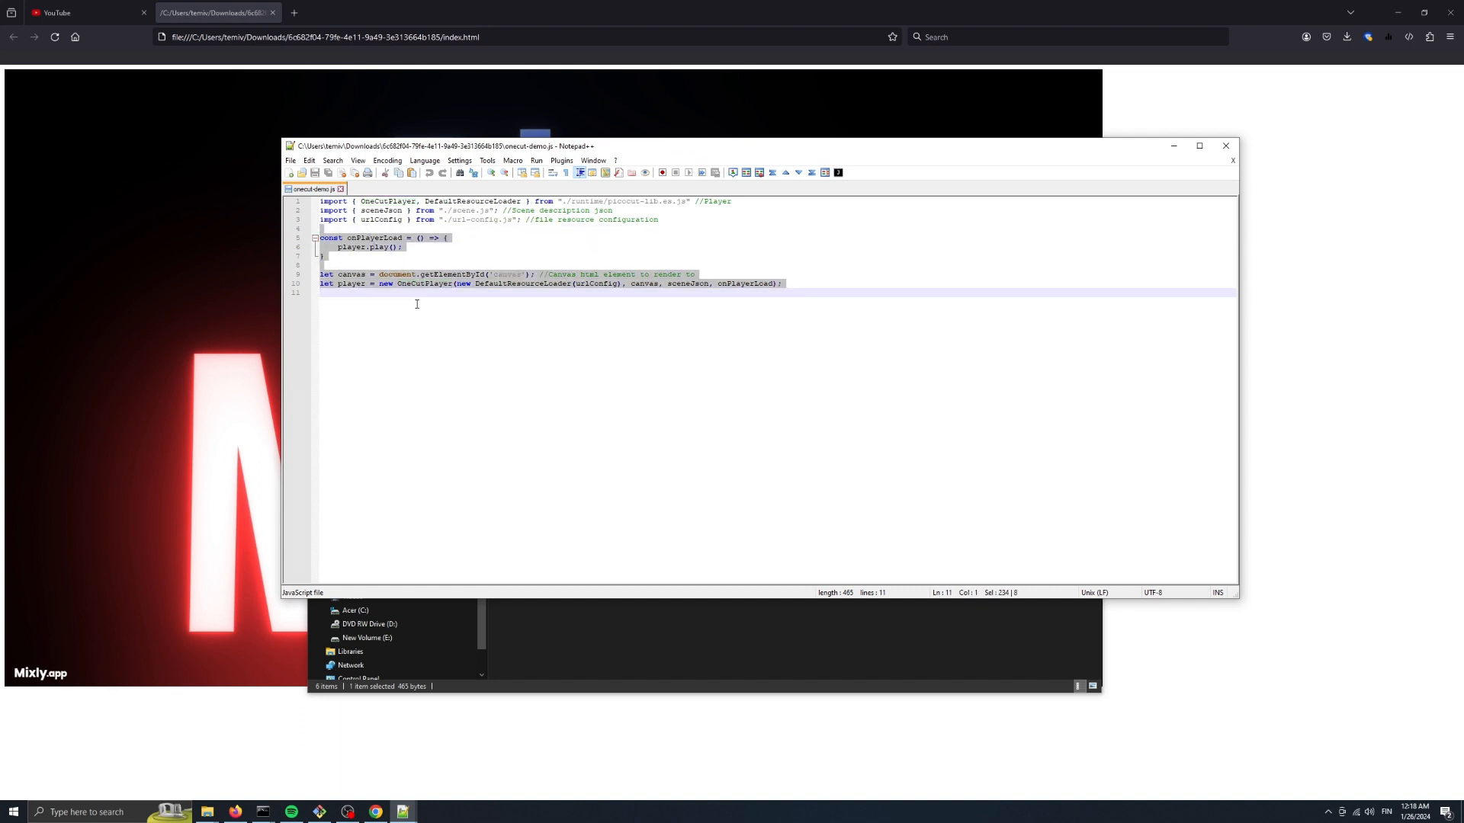
left_click(430, 266)
left_click_drag(482, 151, 549, 144)
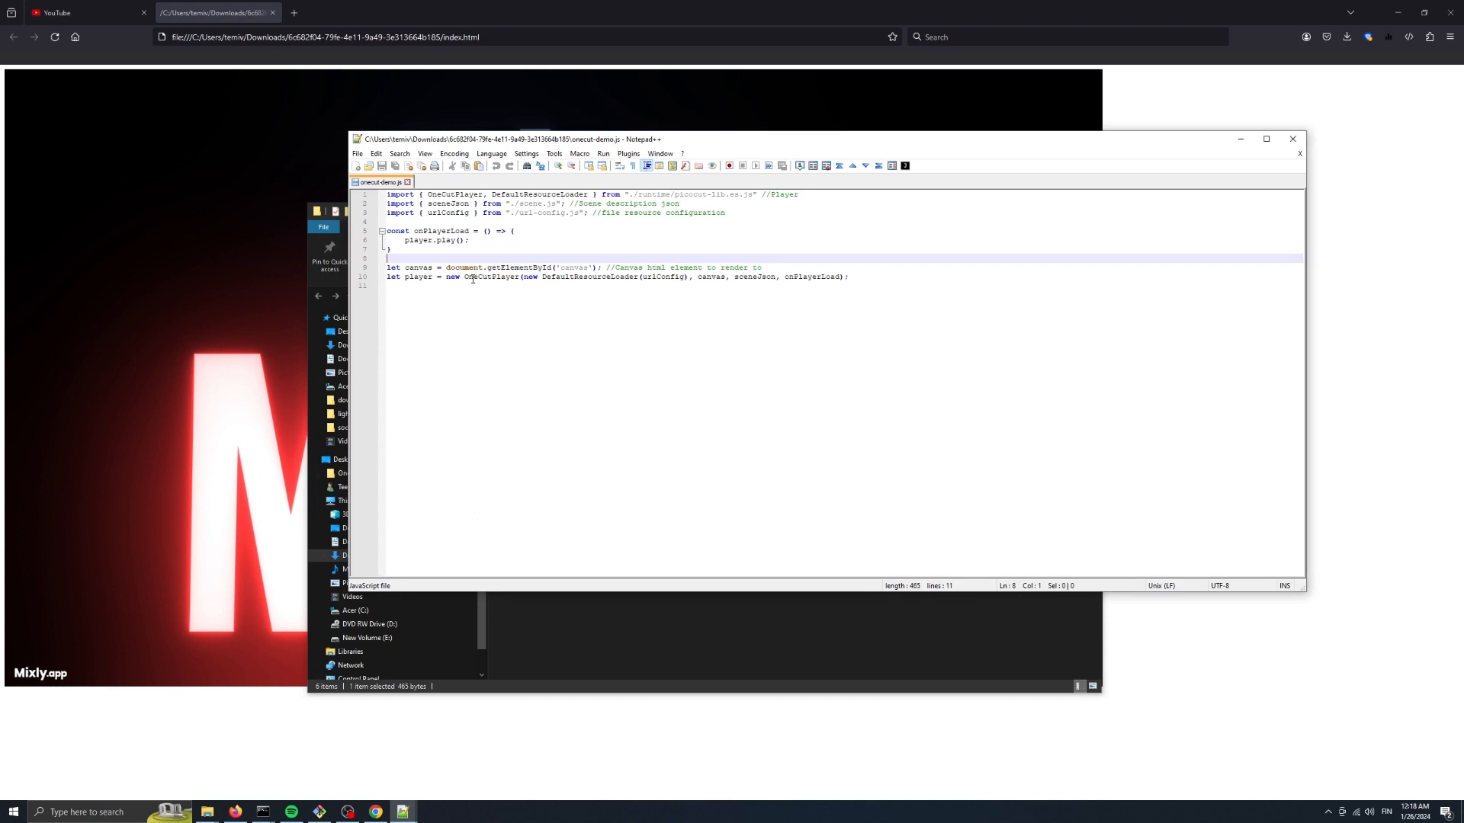
left_click(401, 221)
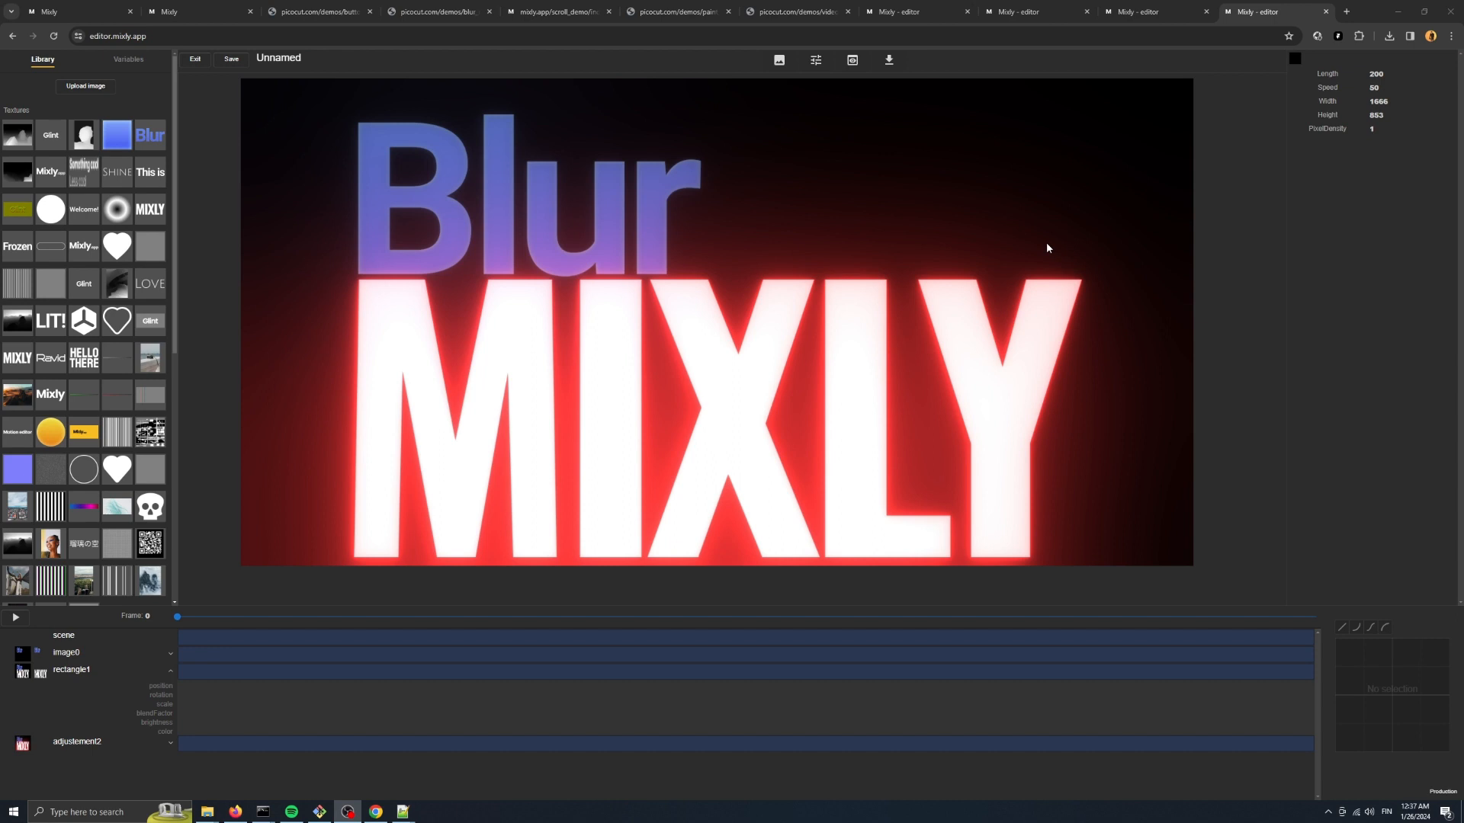
Raise the Blur text in the Mixly editor scene to about x 30, y 80.
left_click_drag(632, 229, 631, 208)
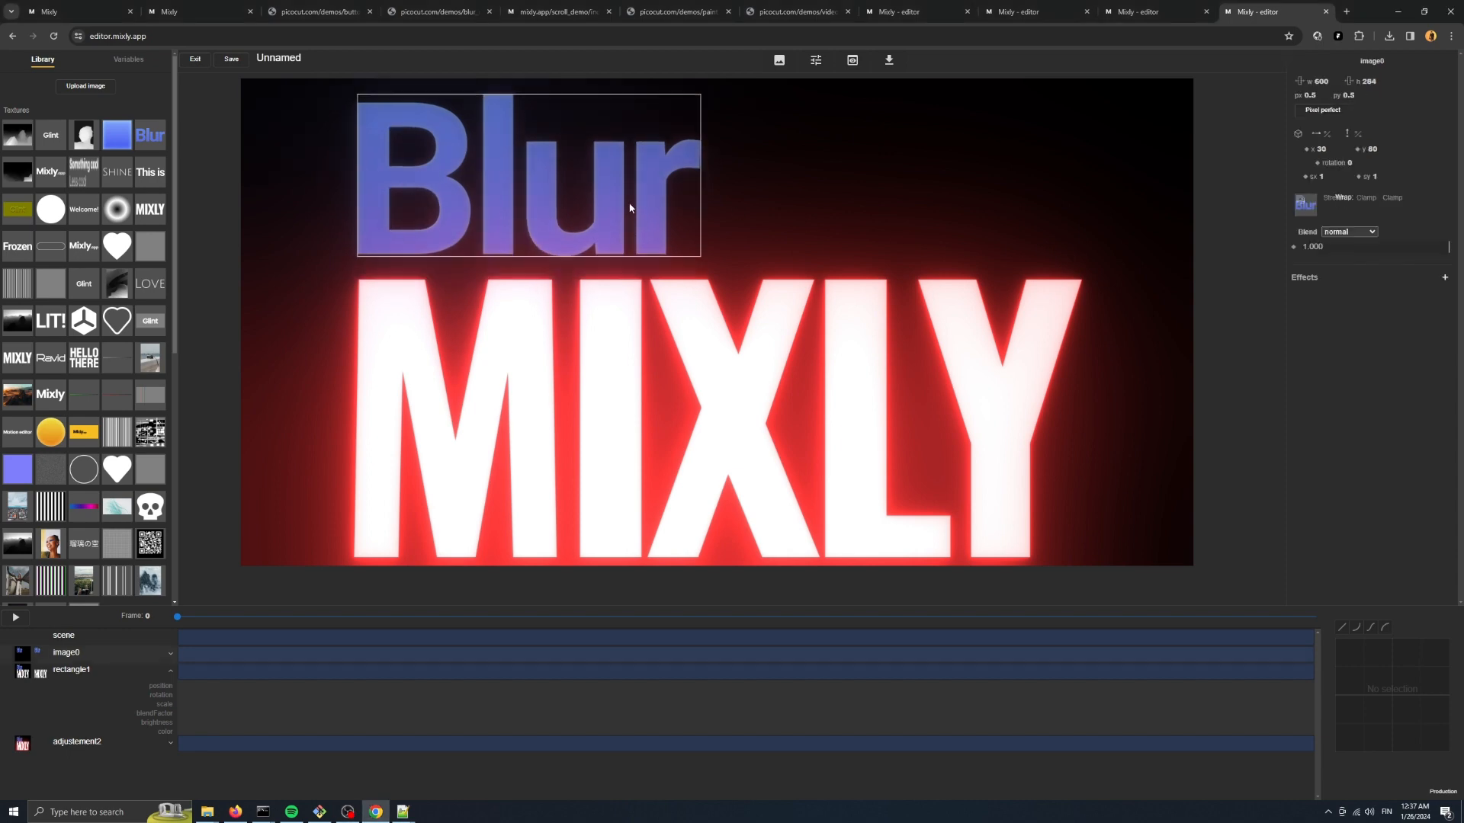
Switch to the Mixly home page and highlight its mixly.app web address.
left_click(59, 13)
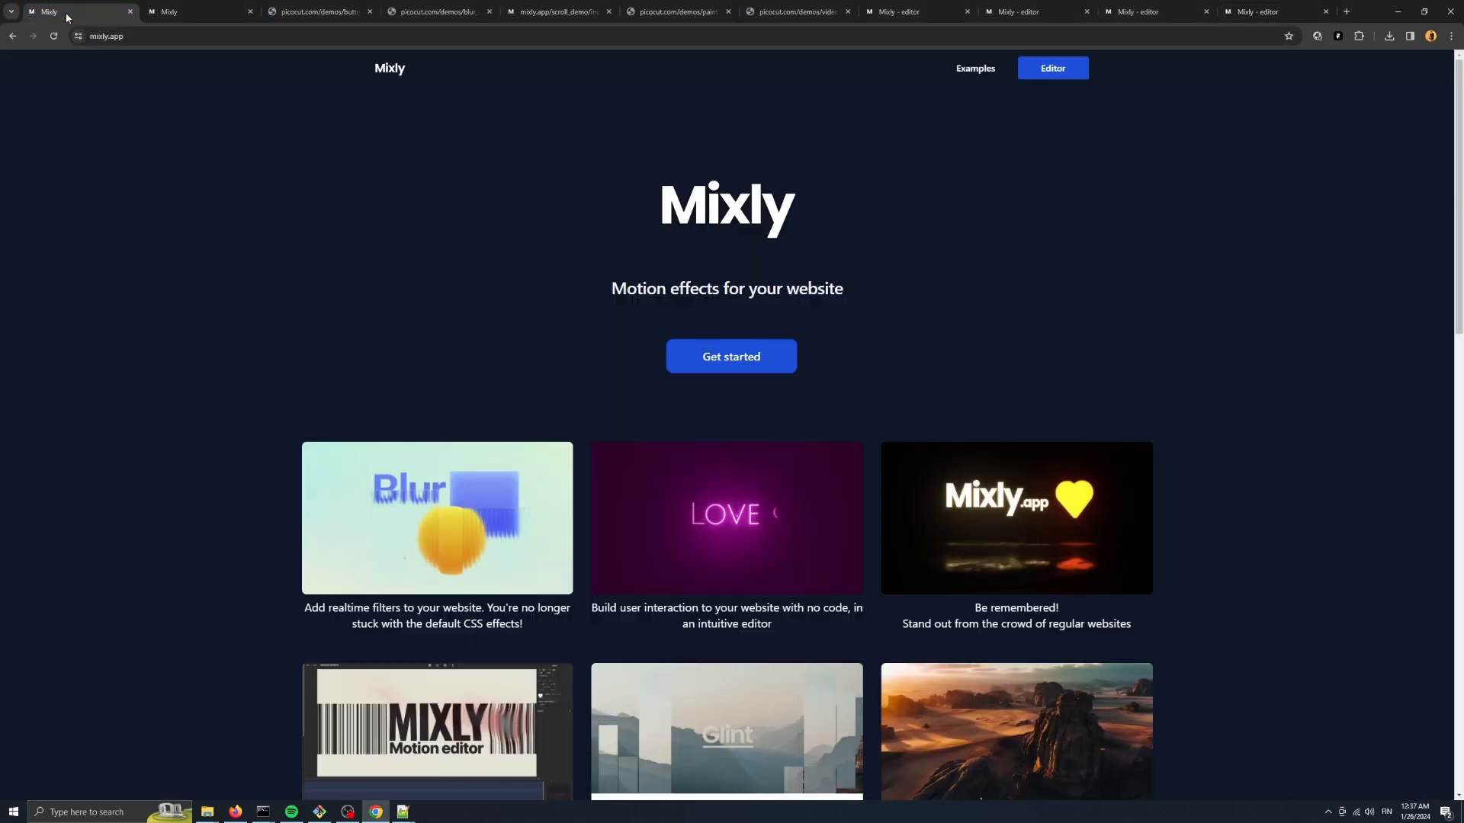
left_click(125, 37)
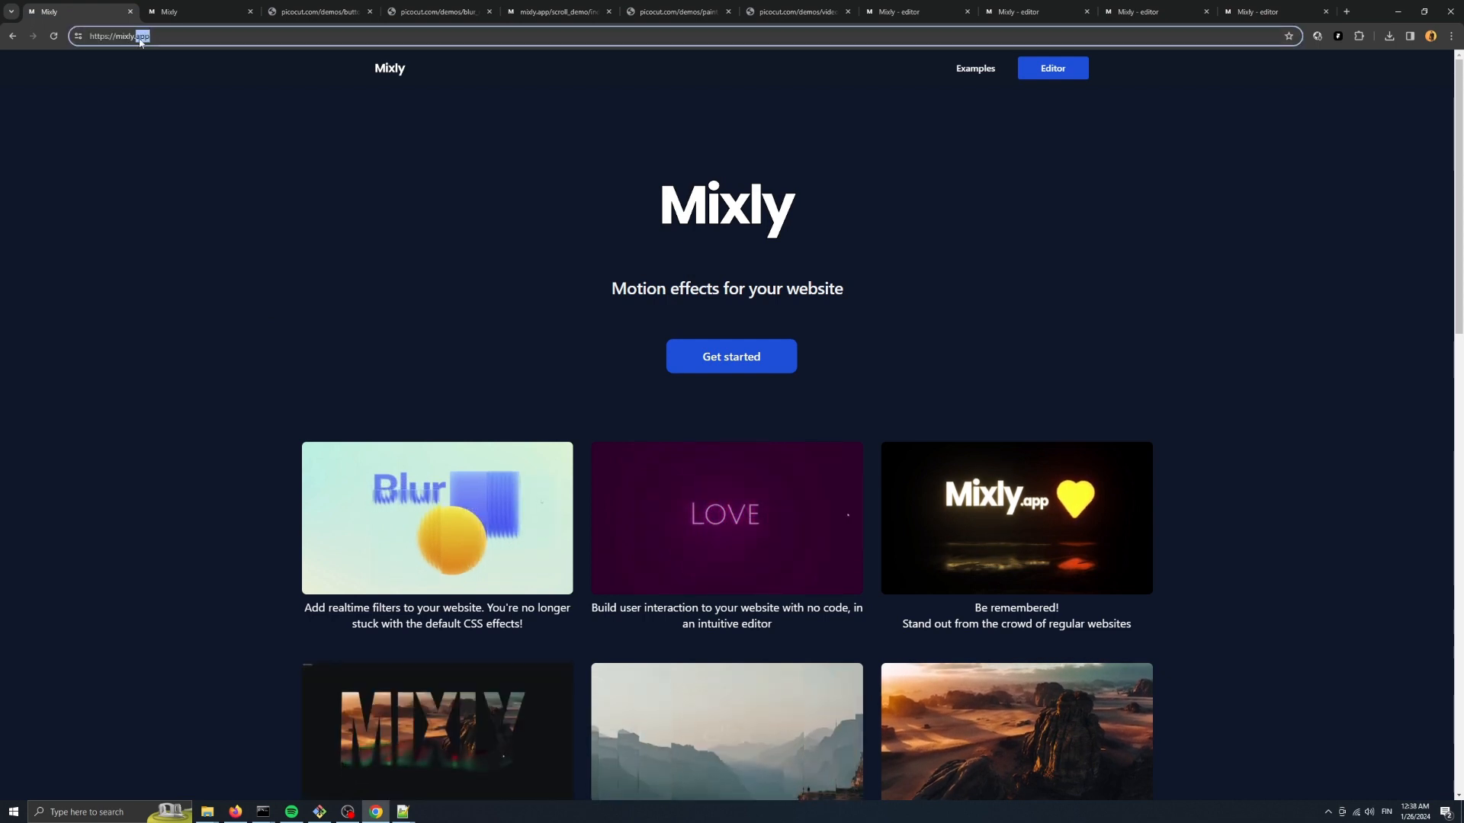
left_click(348, 209)
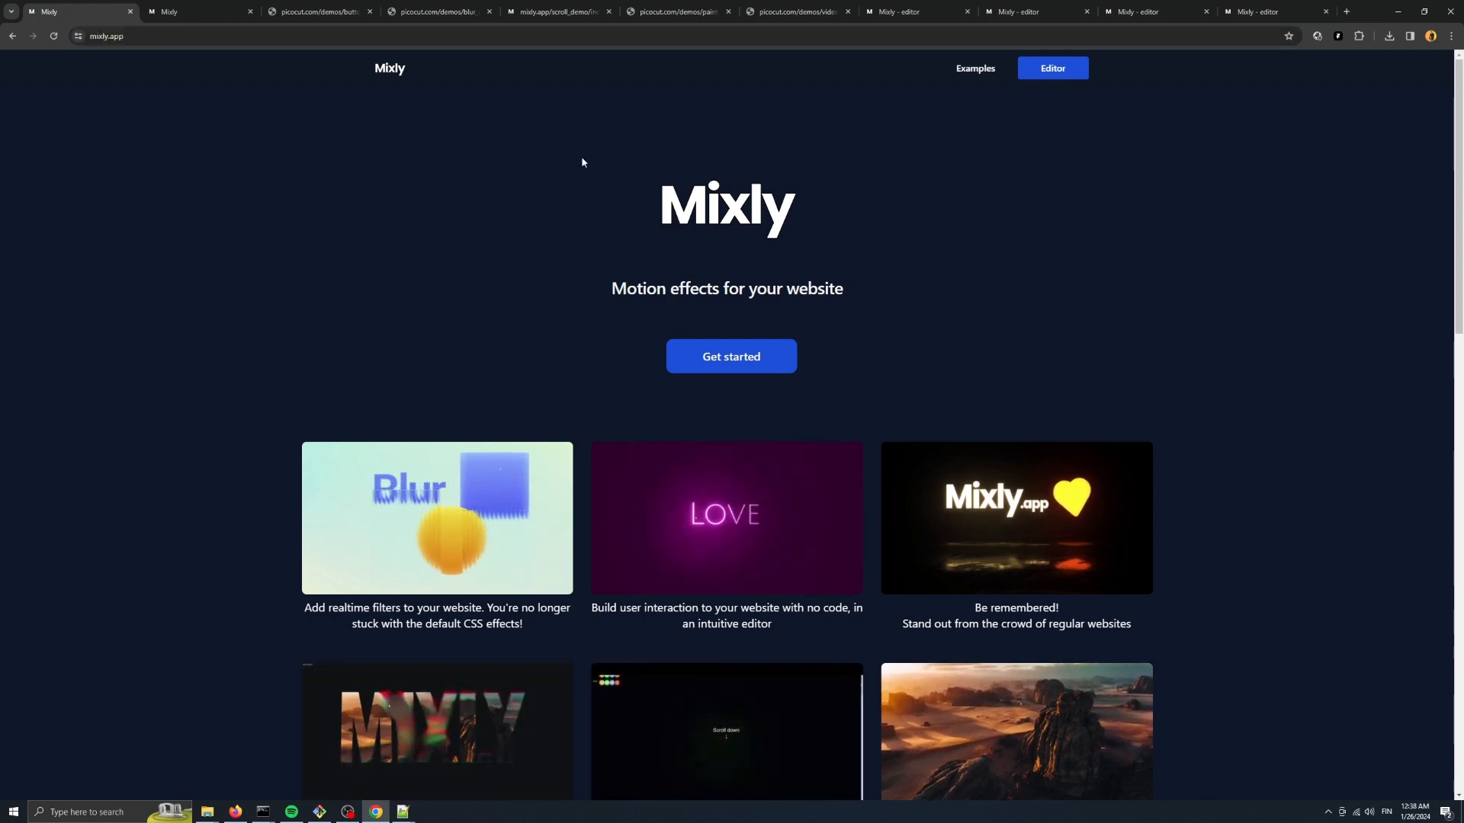